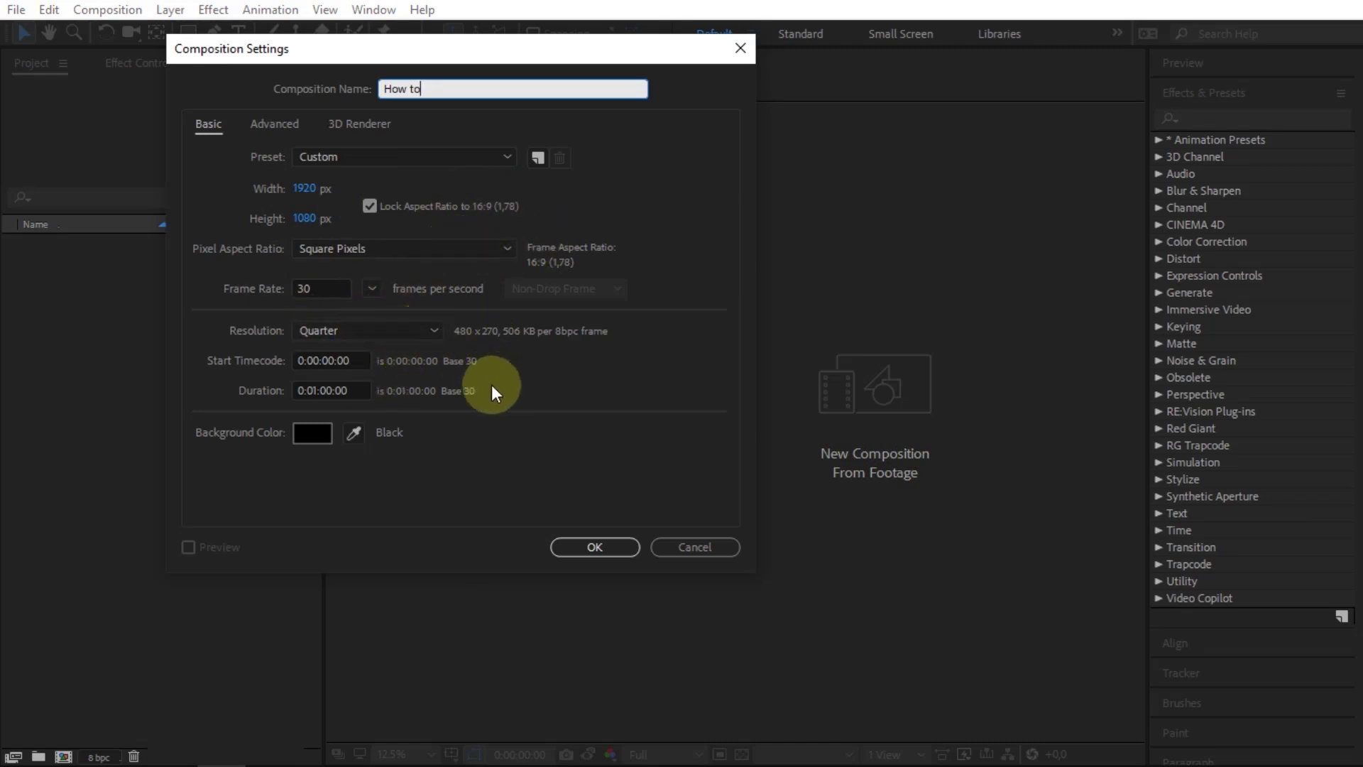
Create the 1920 × 1080 composition named How to at 30 fps with a one-minute duration
click(591, 554)
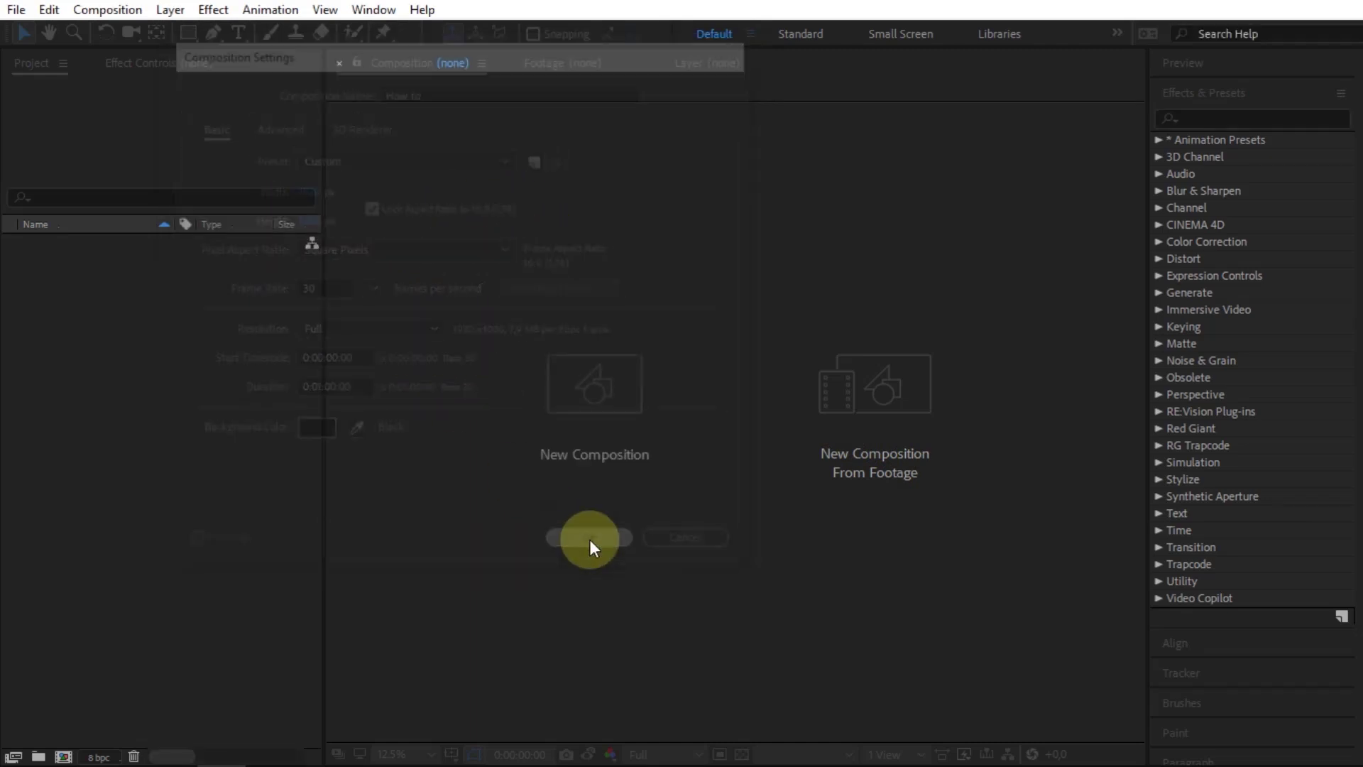
click(31, 756)
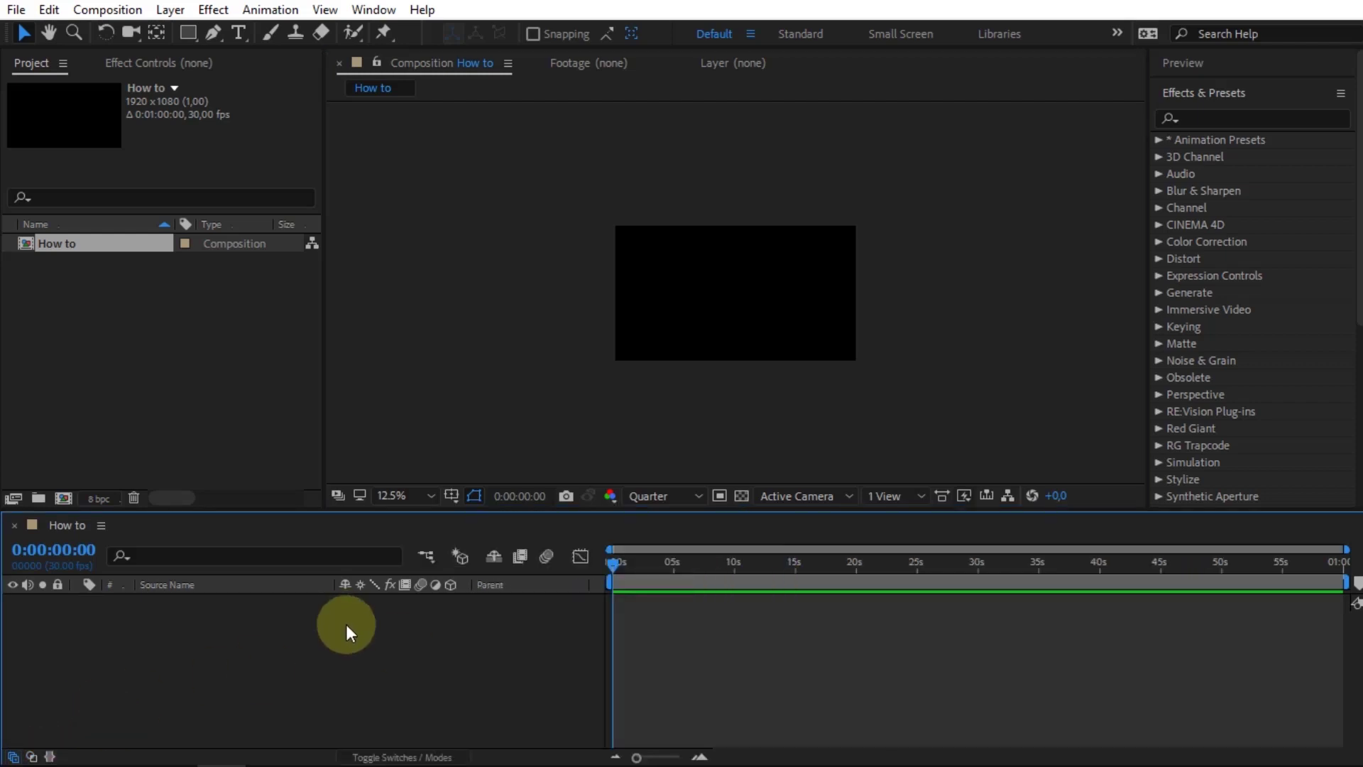
Add a black 2560 × 1440 px solid named Glowing with its aspect ratio locked to 16:9
right_click(291, 641)
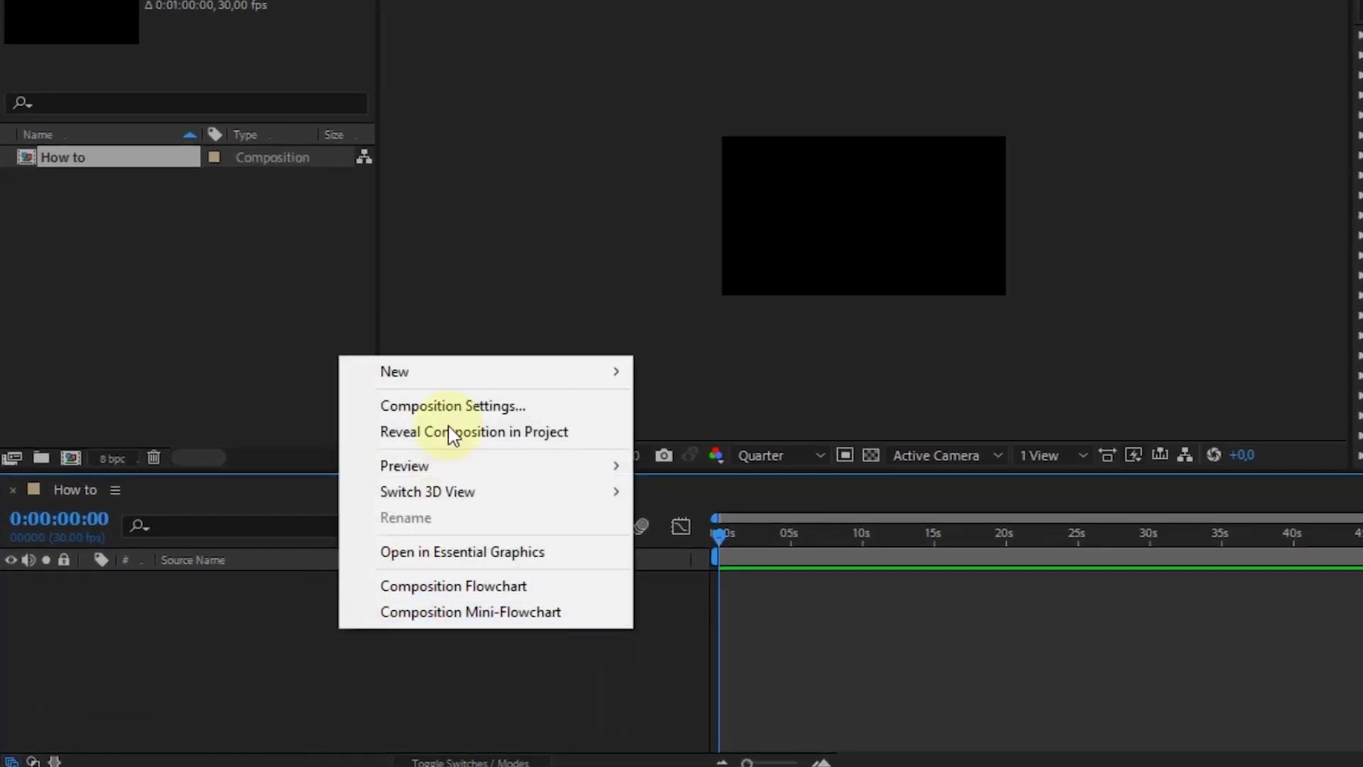
mouse_move(446, 374)
click(668, 433)
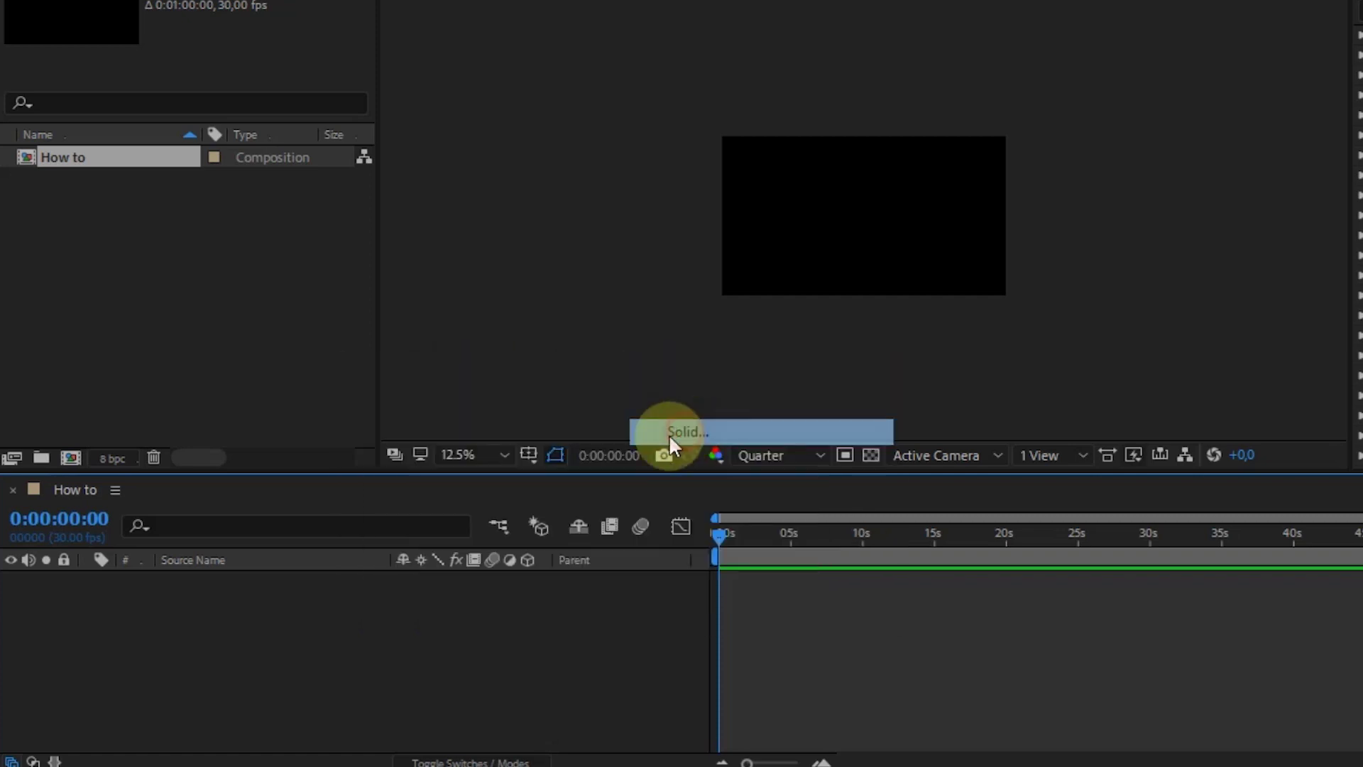
text(Glowing)
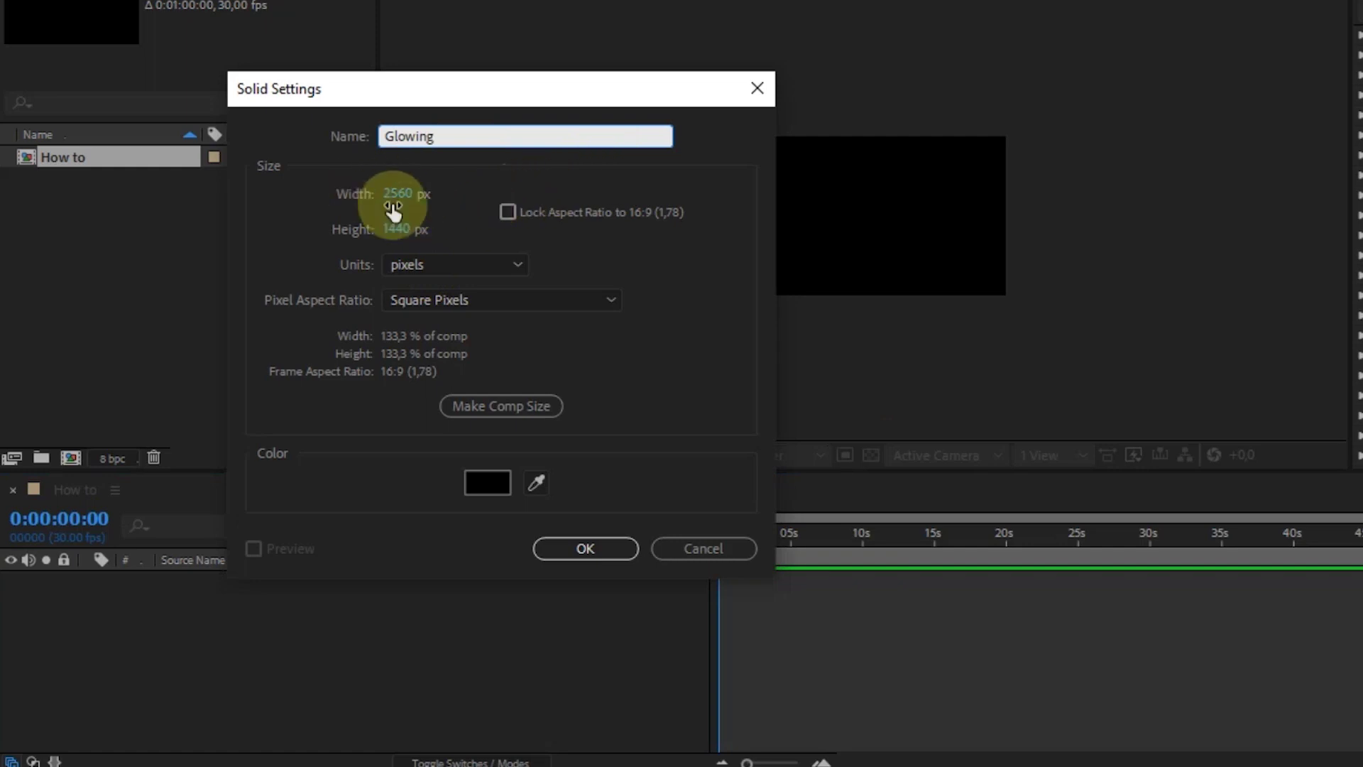
click(507, 212)
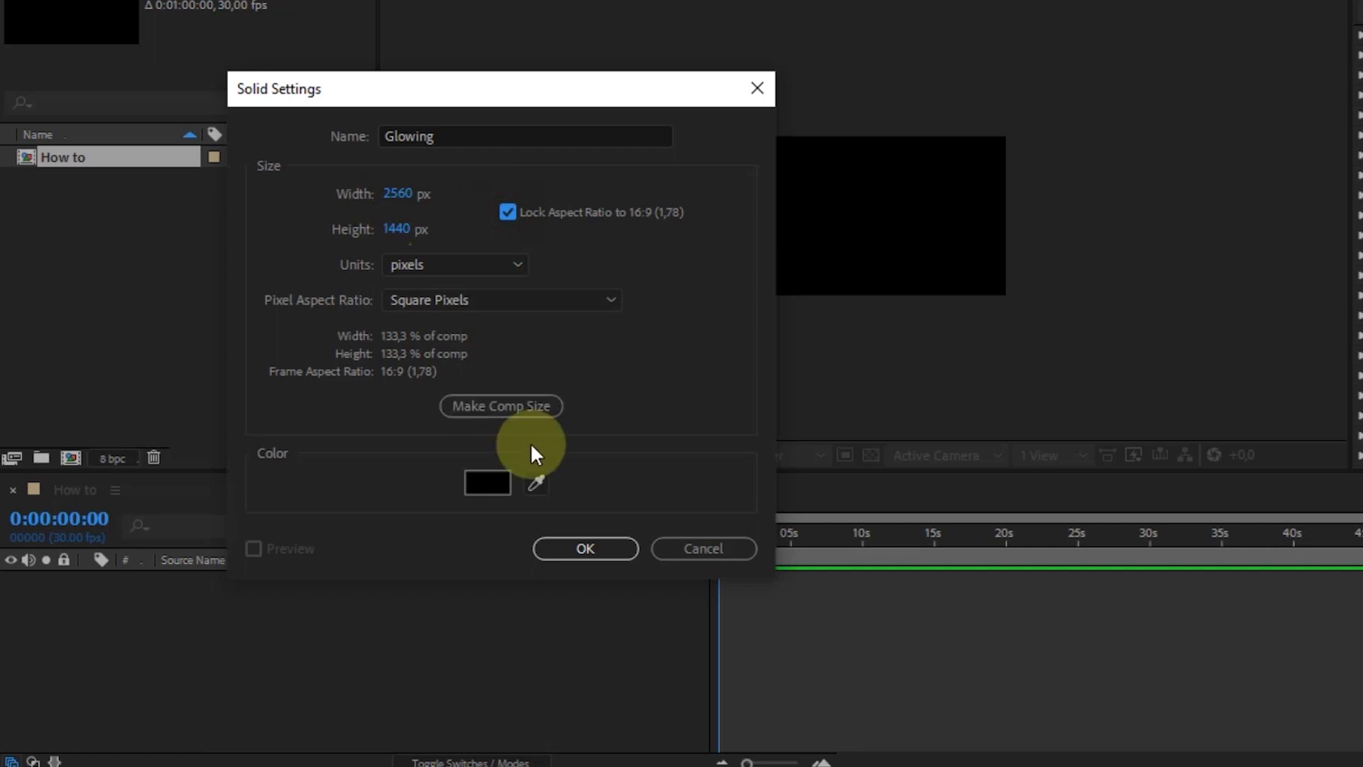
click(572, 548)
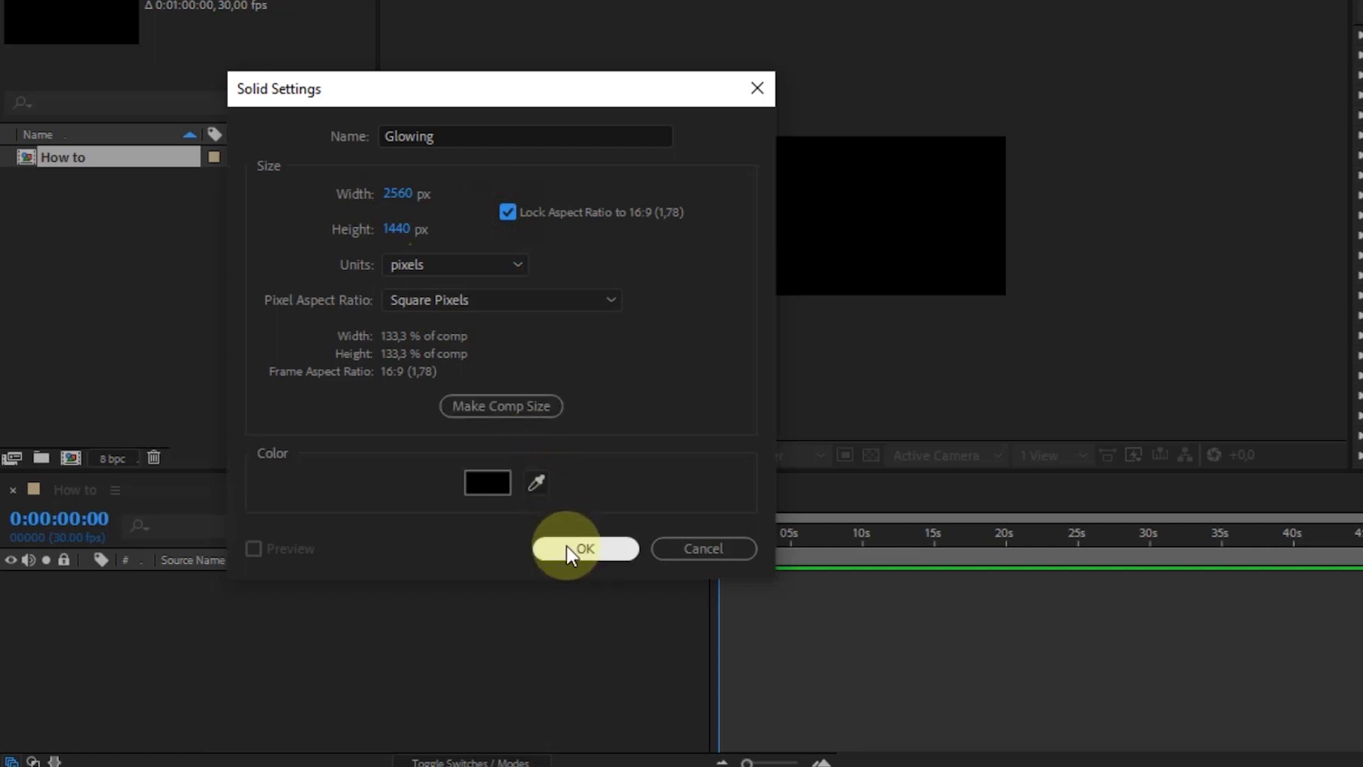
click(572, 549)
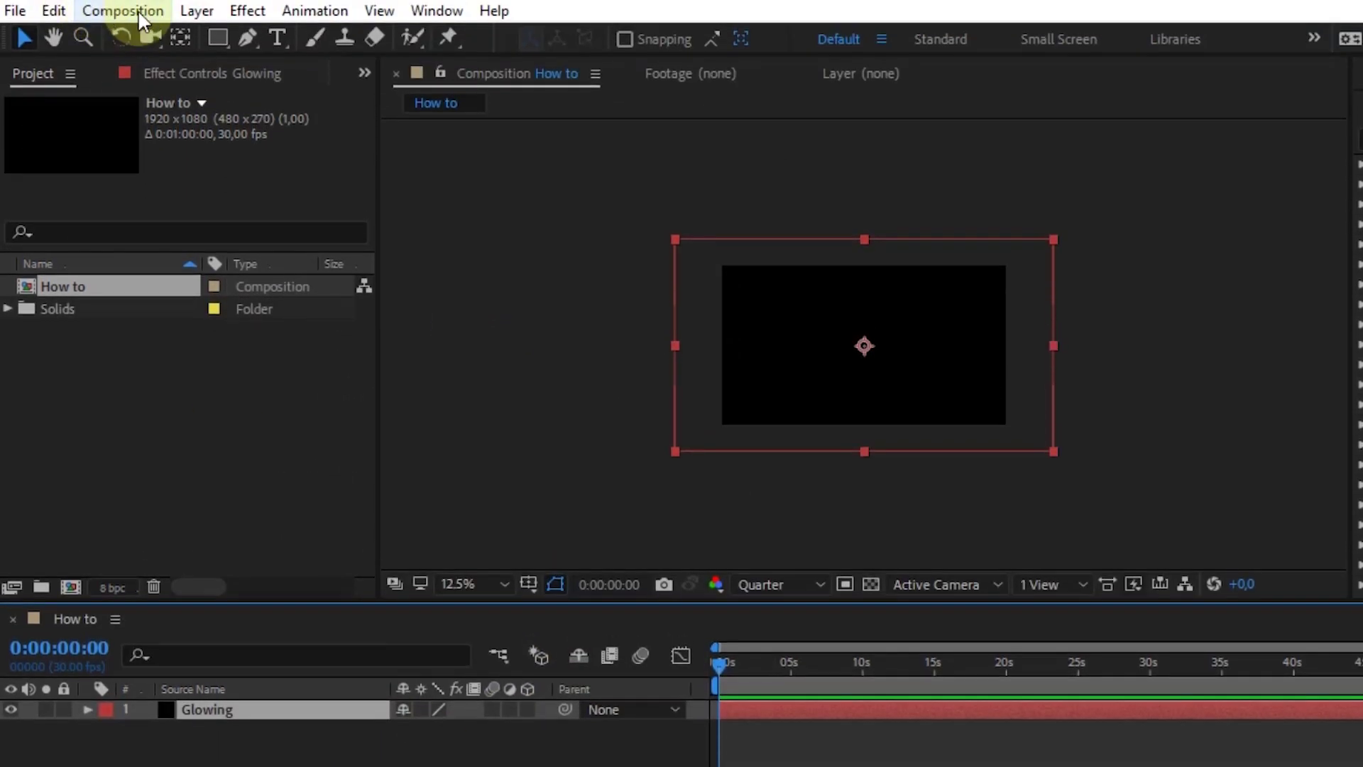
Apply the Video Copilot Saber effect to the Glowing solid
click(248, 9)
mouse_move(343, 663)
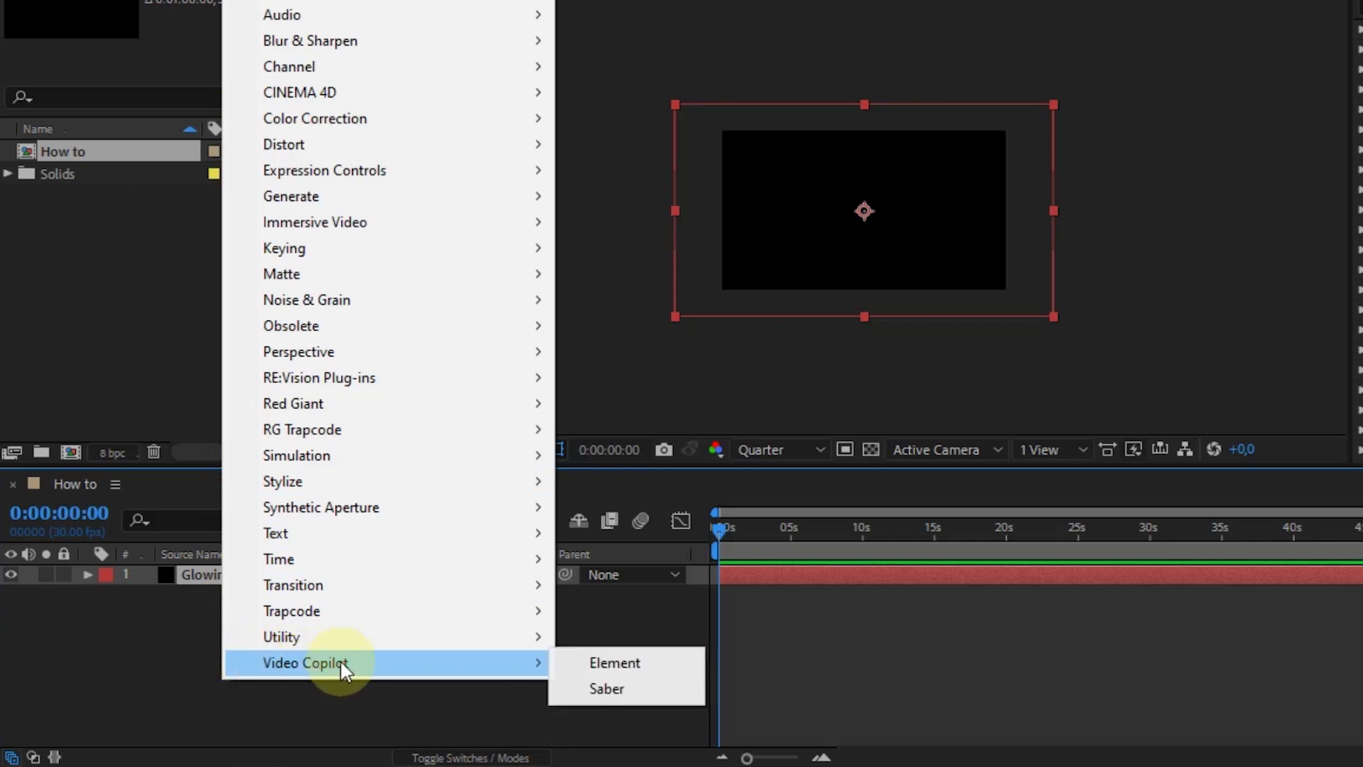
click(605, 688)
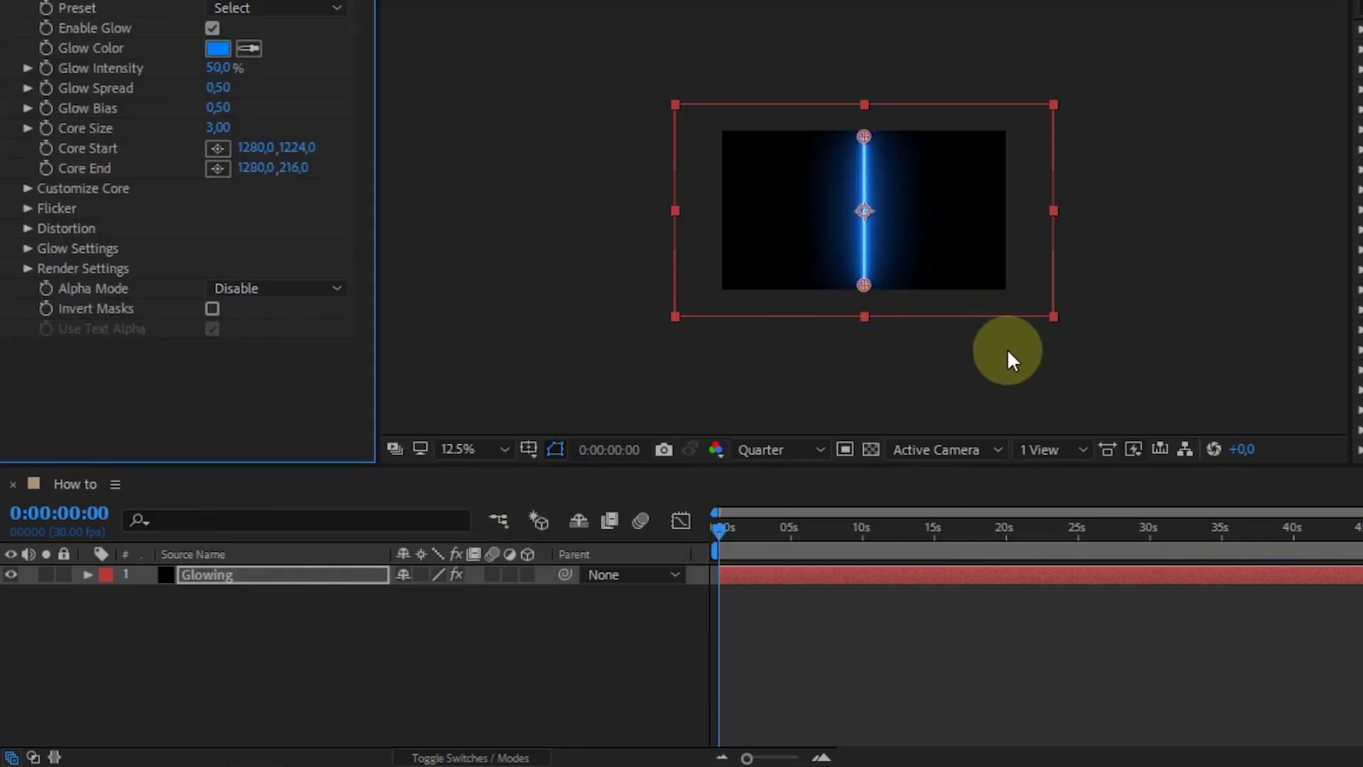
Show the title/action safe guides and reposition the saber with its core end at 1280, 420 and core start at 1076, 780
scroll(1007, 354, up, 1)
click(535, 450)
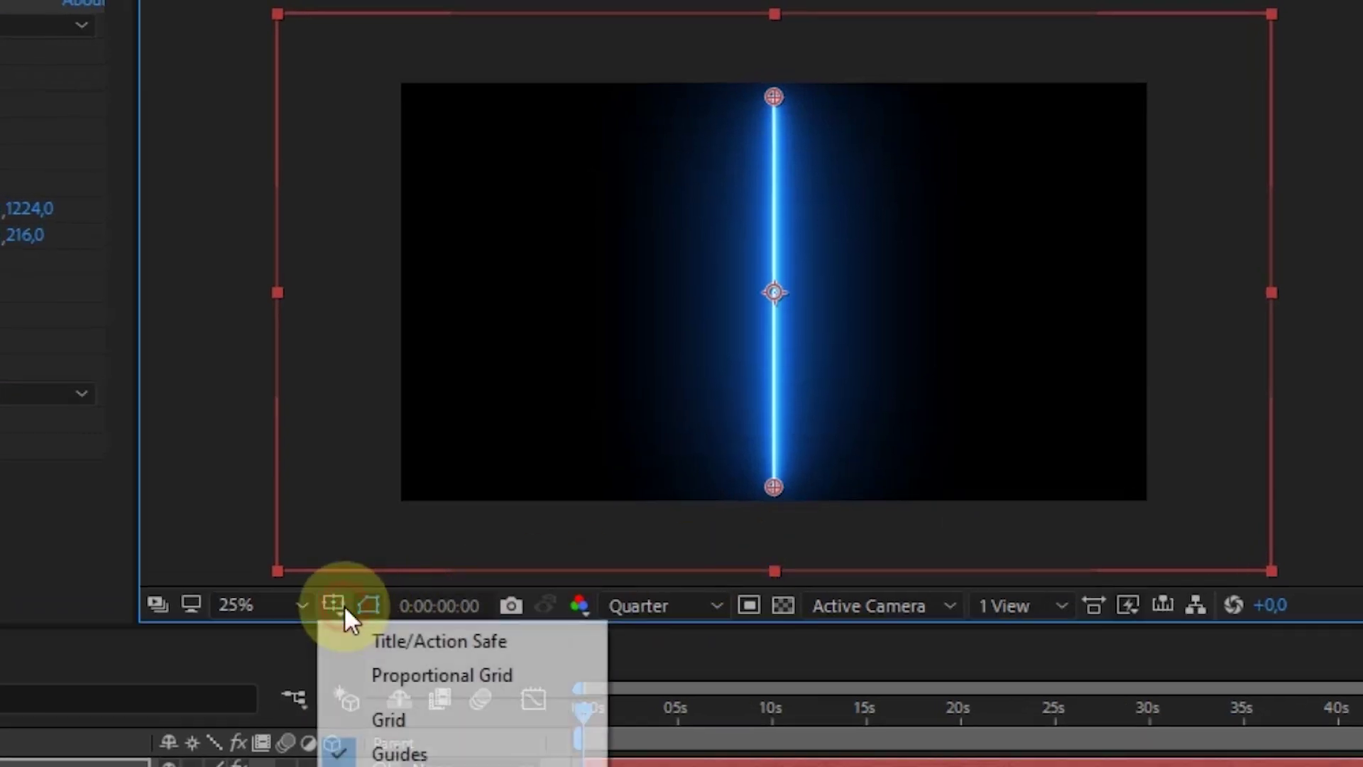
click(377, 644)
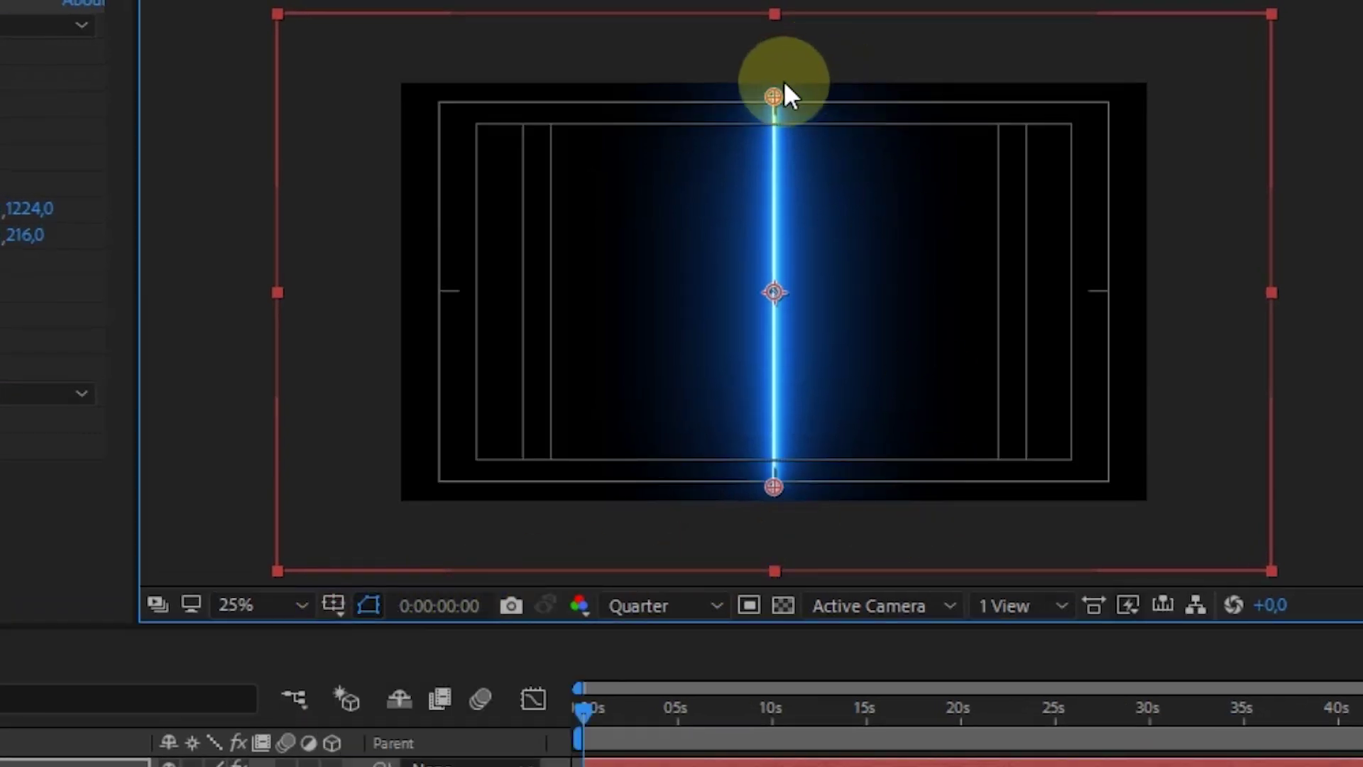
drag(777, 96, 774, 176)
drag(774, 488, 695, 314)
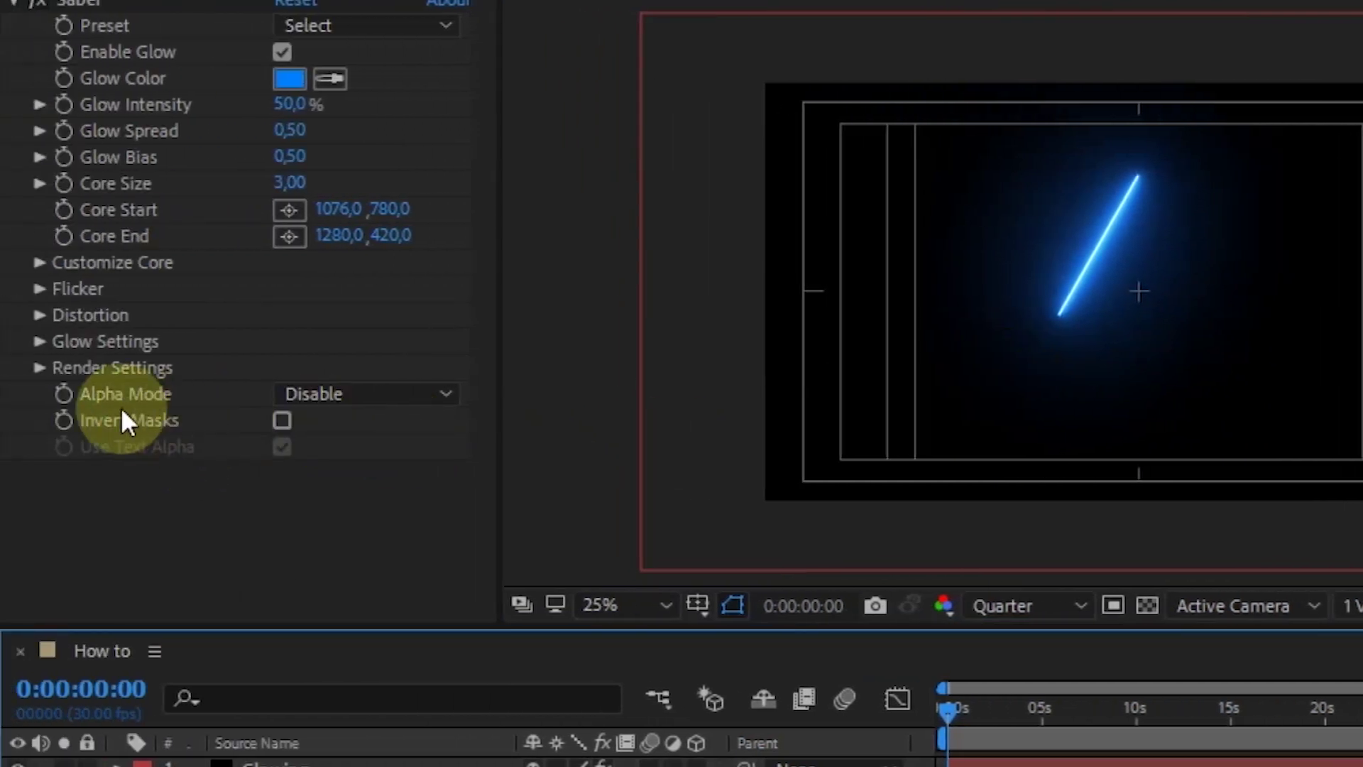
Set the Composite Settings in Saber's render settings to Transparent
click(37, 368)
scroll(299, 436, down, 1)
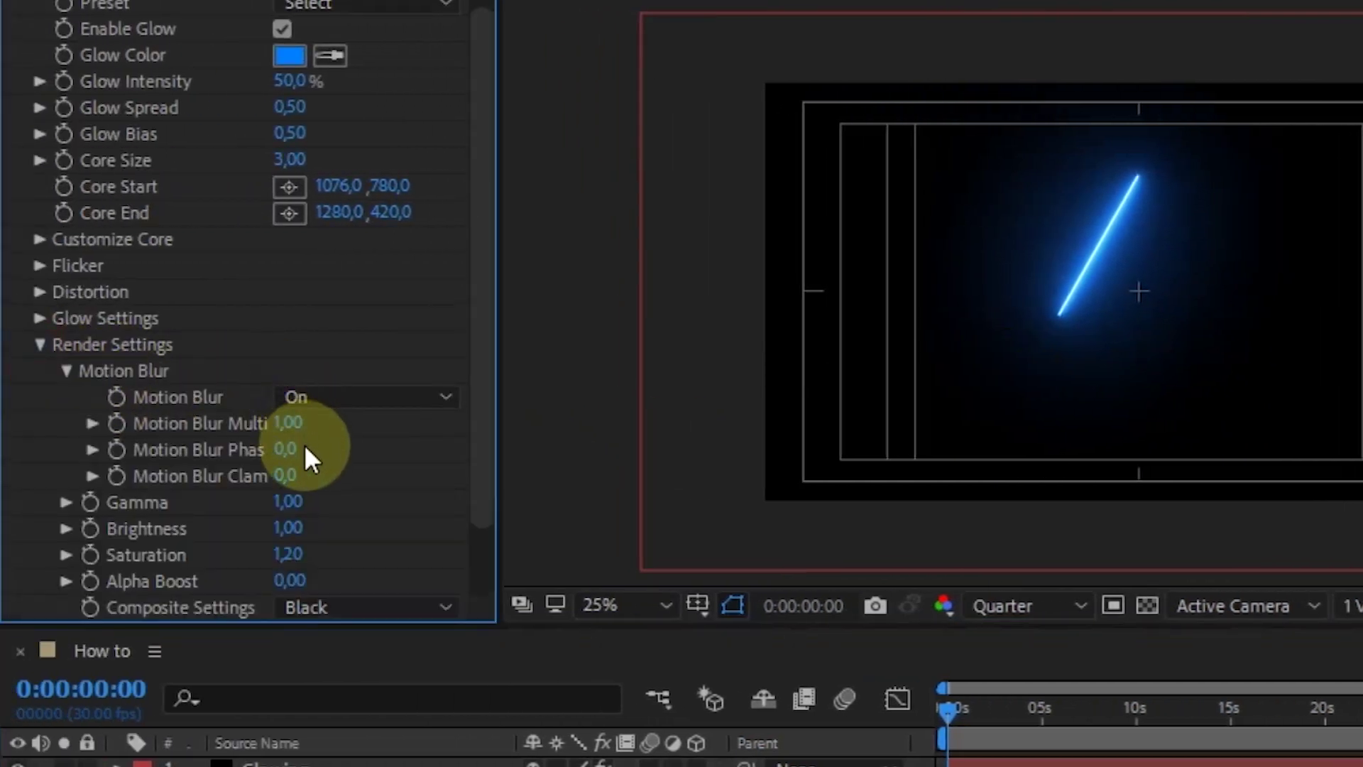
scroll(313, 468, down, 3)
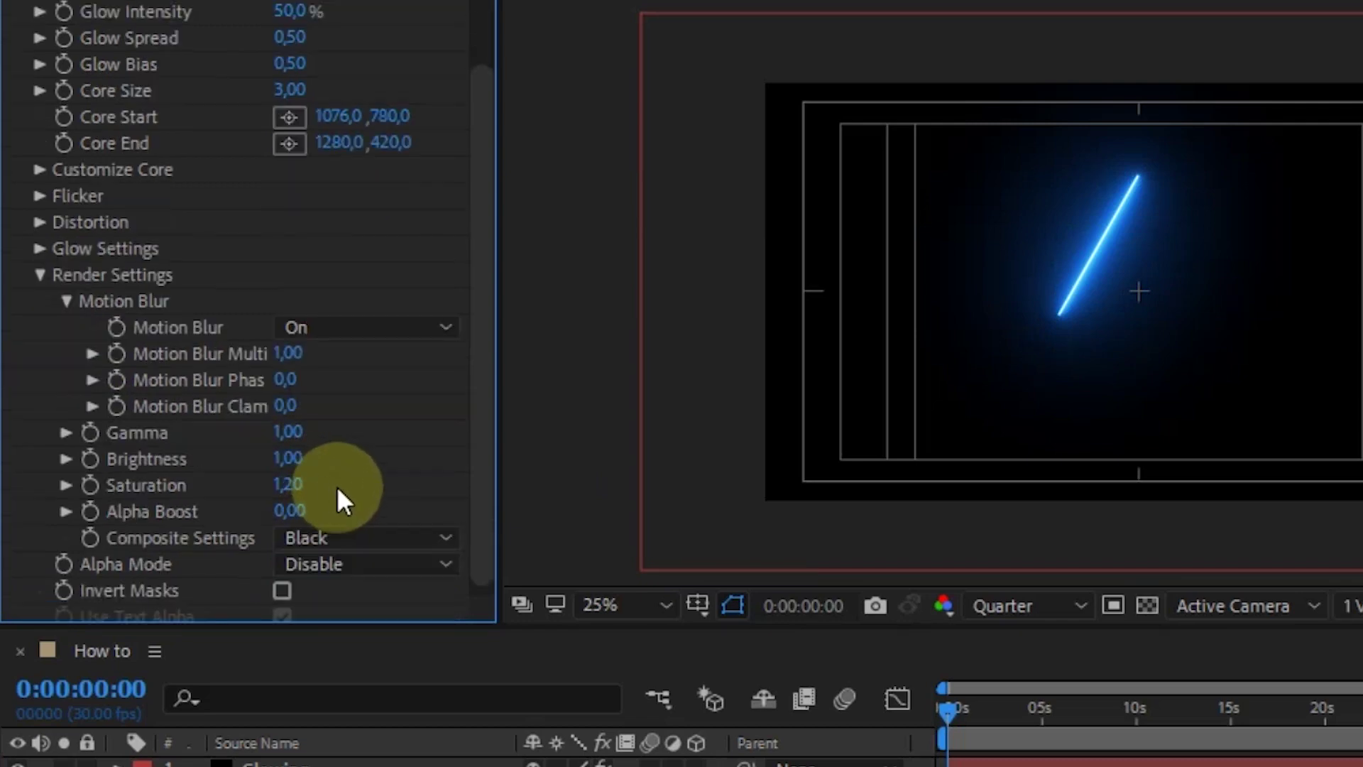
click(329, 536)
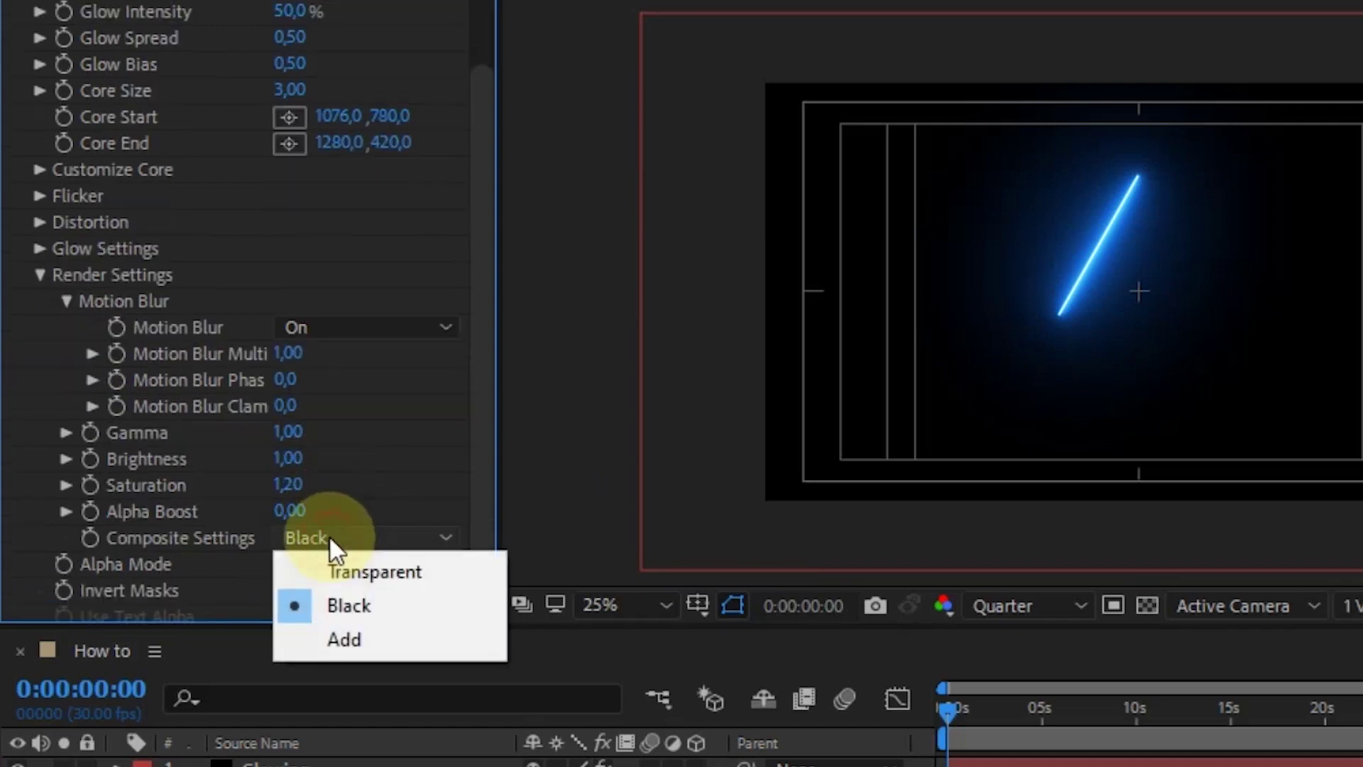
click(360, 570)
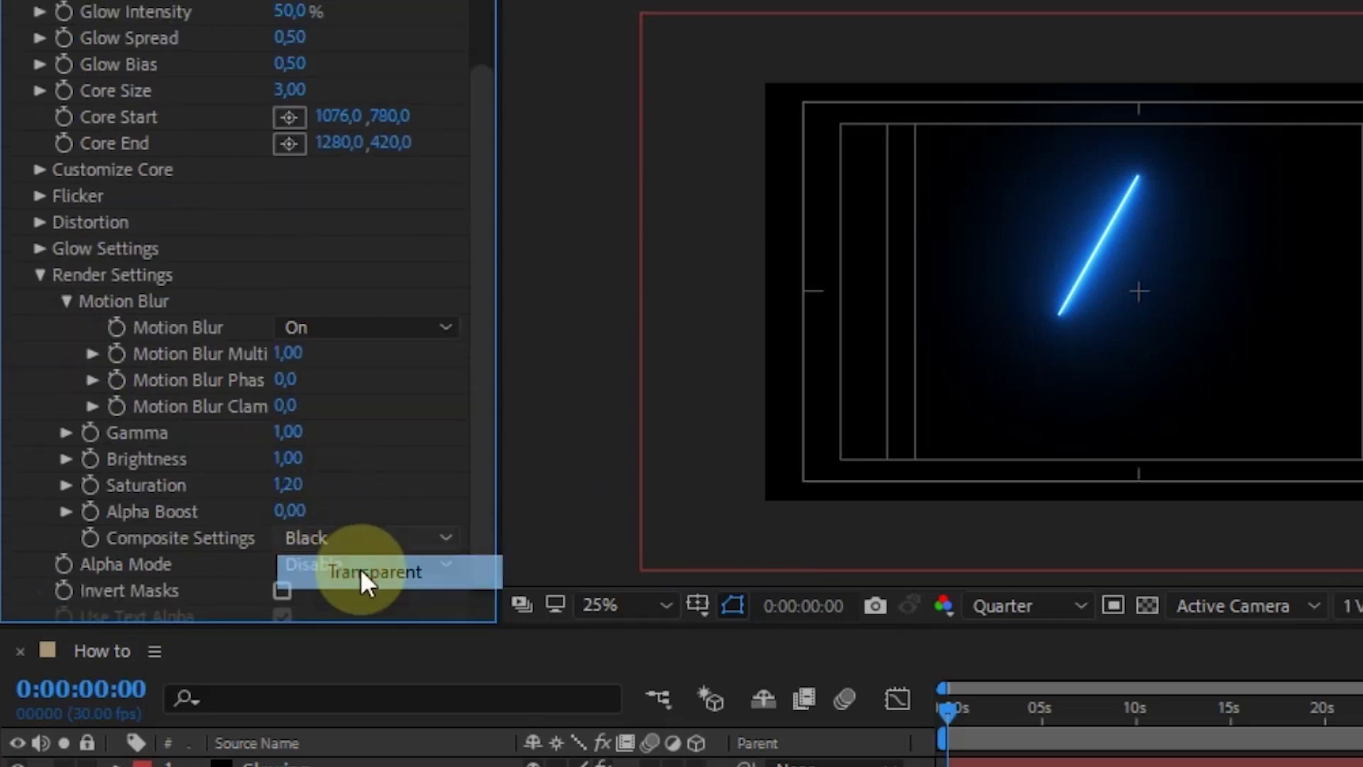
click(40, 275)
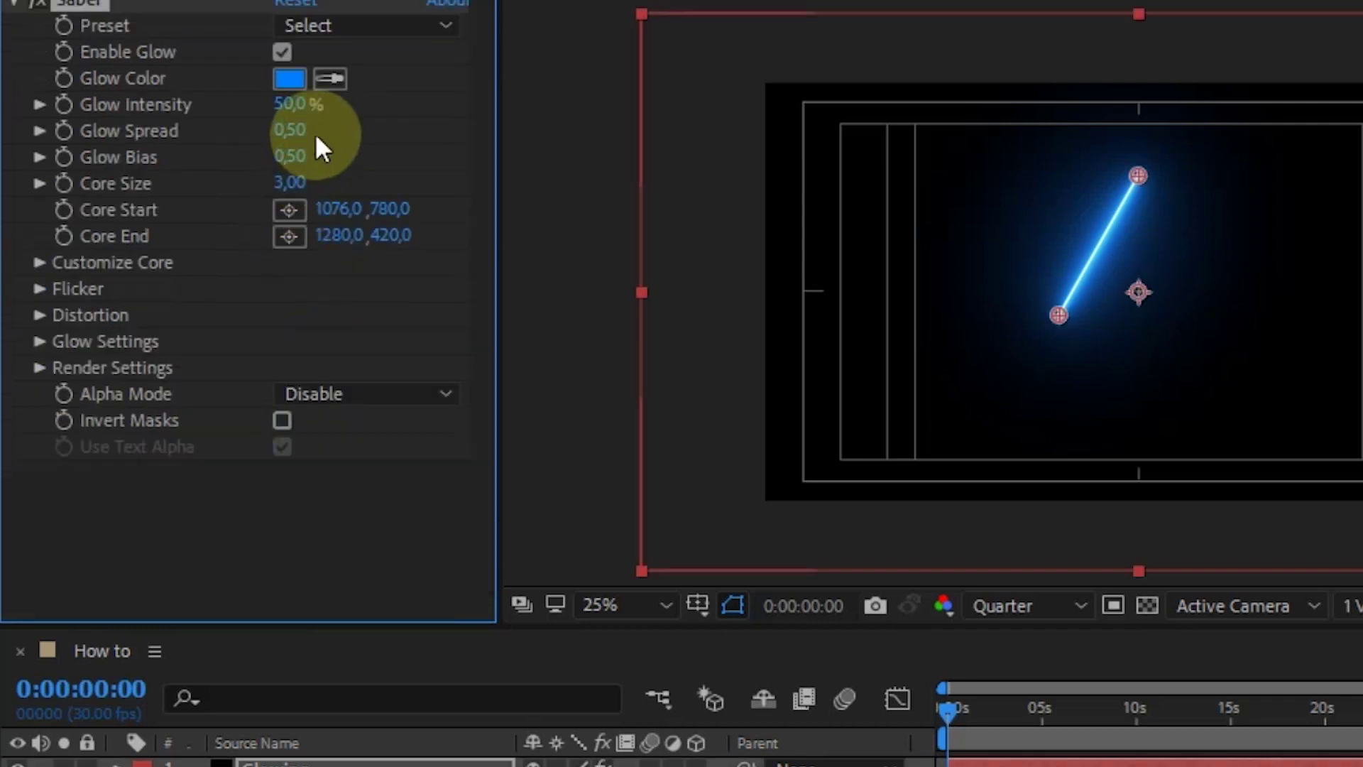
Set the saber's glow intensity to 40% and its glow color to yellow, FFFC00
click(288, 110)
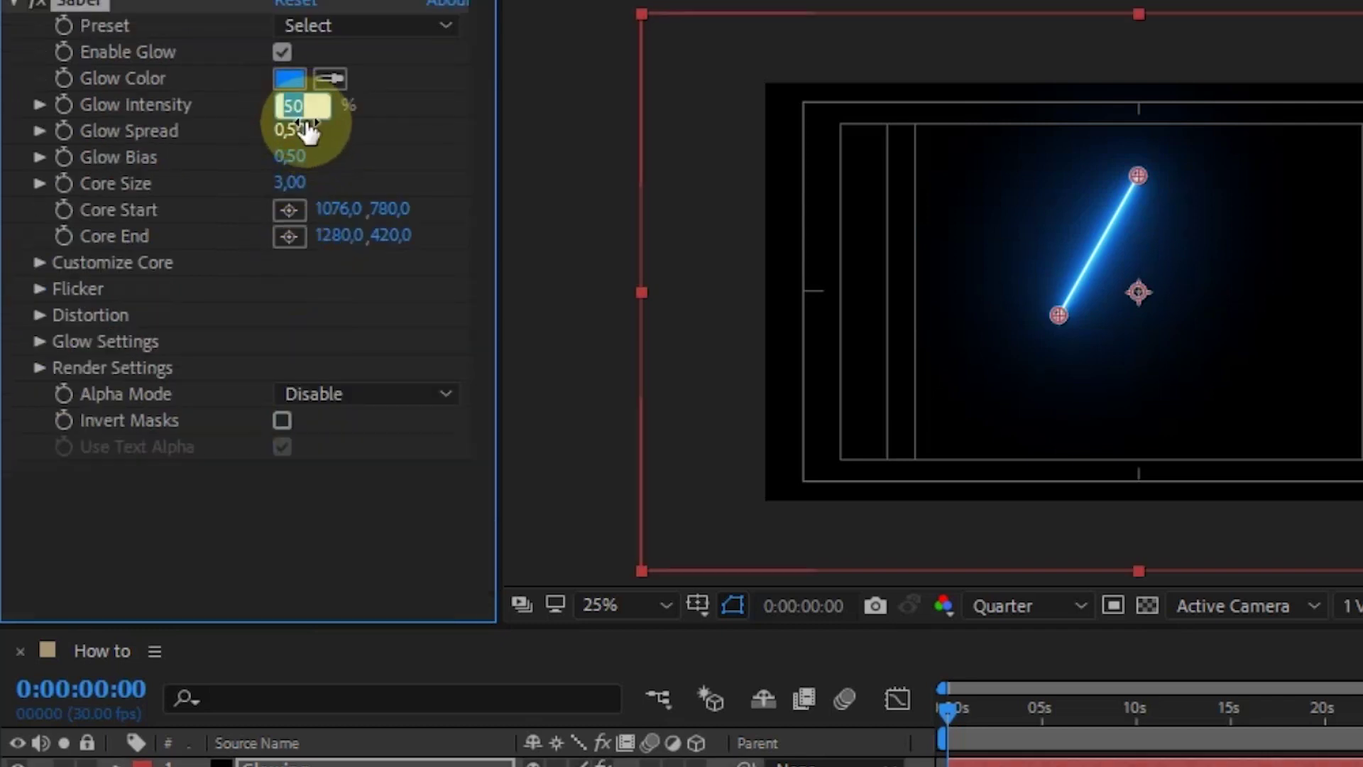
text(40)
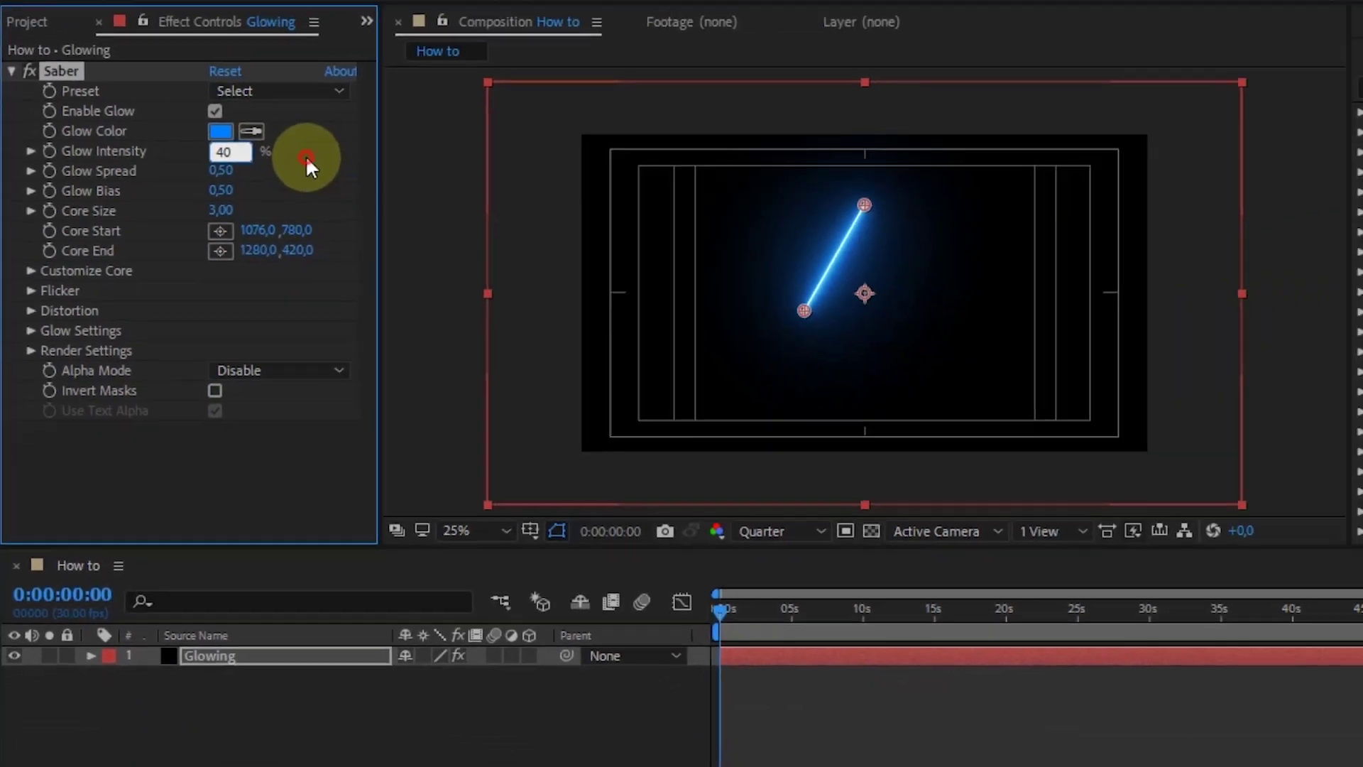
key(Return)
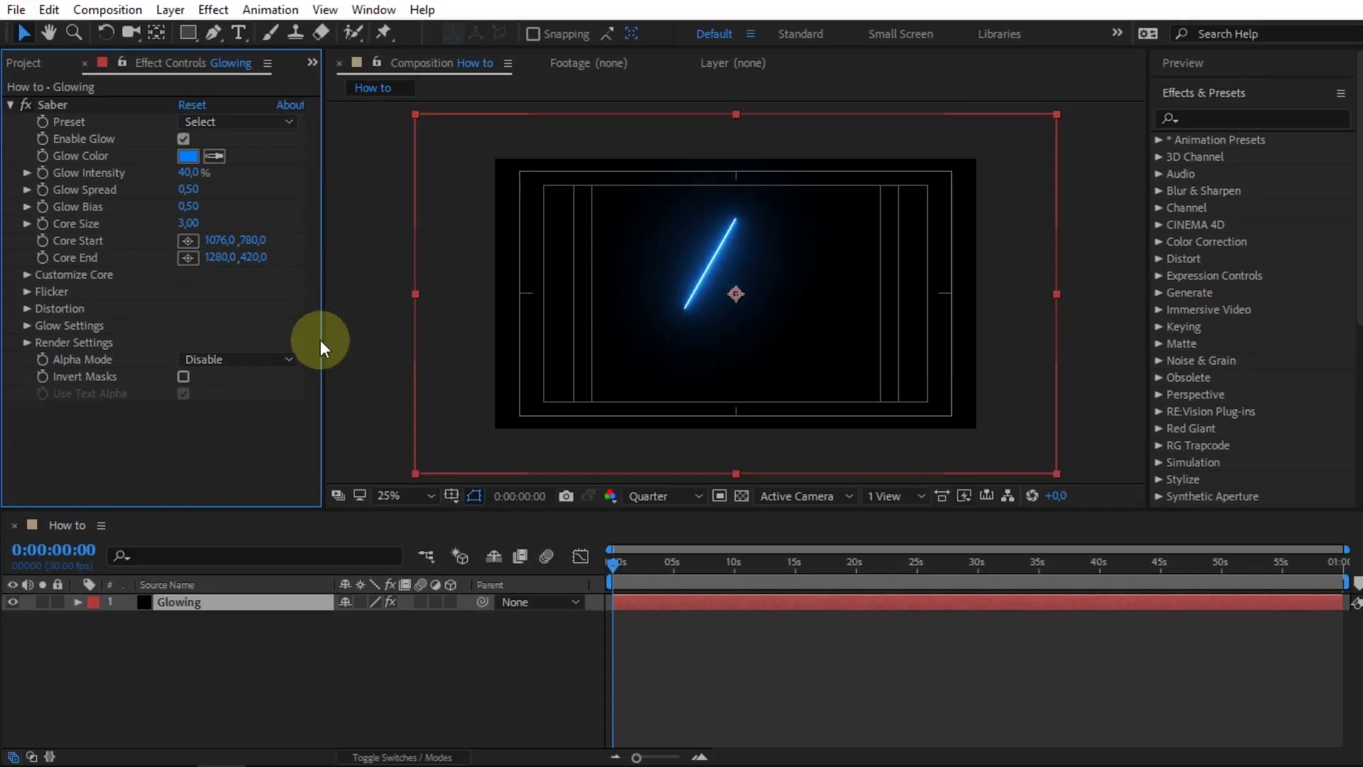
click(194, 156)
drag(274, 64, 329, 86)
drag(346, 272, 355, 338)
click(527, 122)
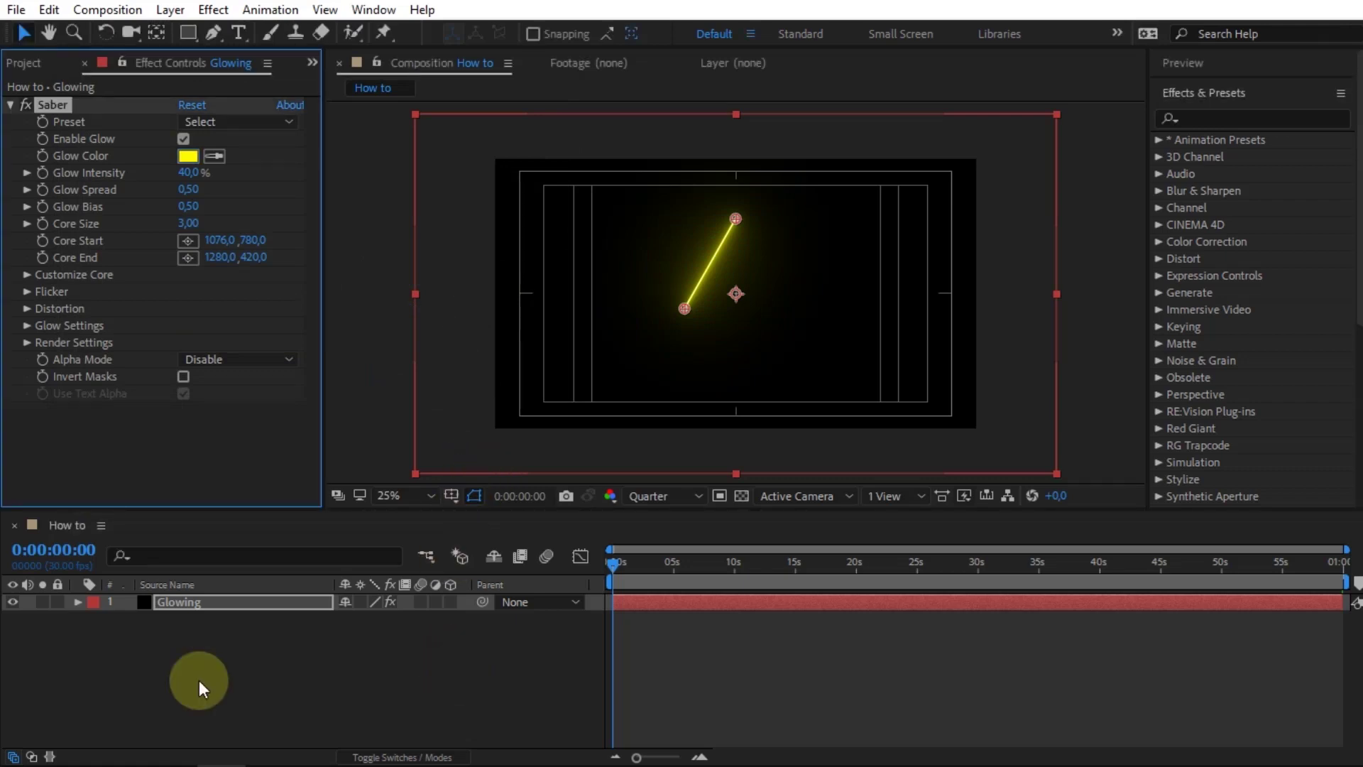
Keyframe the Glowing layer's opacity to fade in from 0% at 0:00:00:00 to 100% at 0:00:01:00
click(173, 602)
key(t)
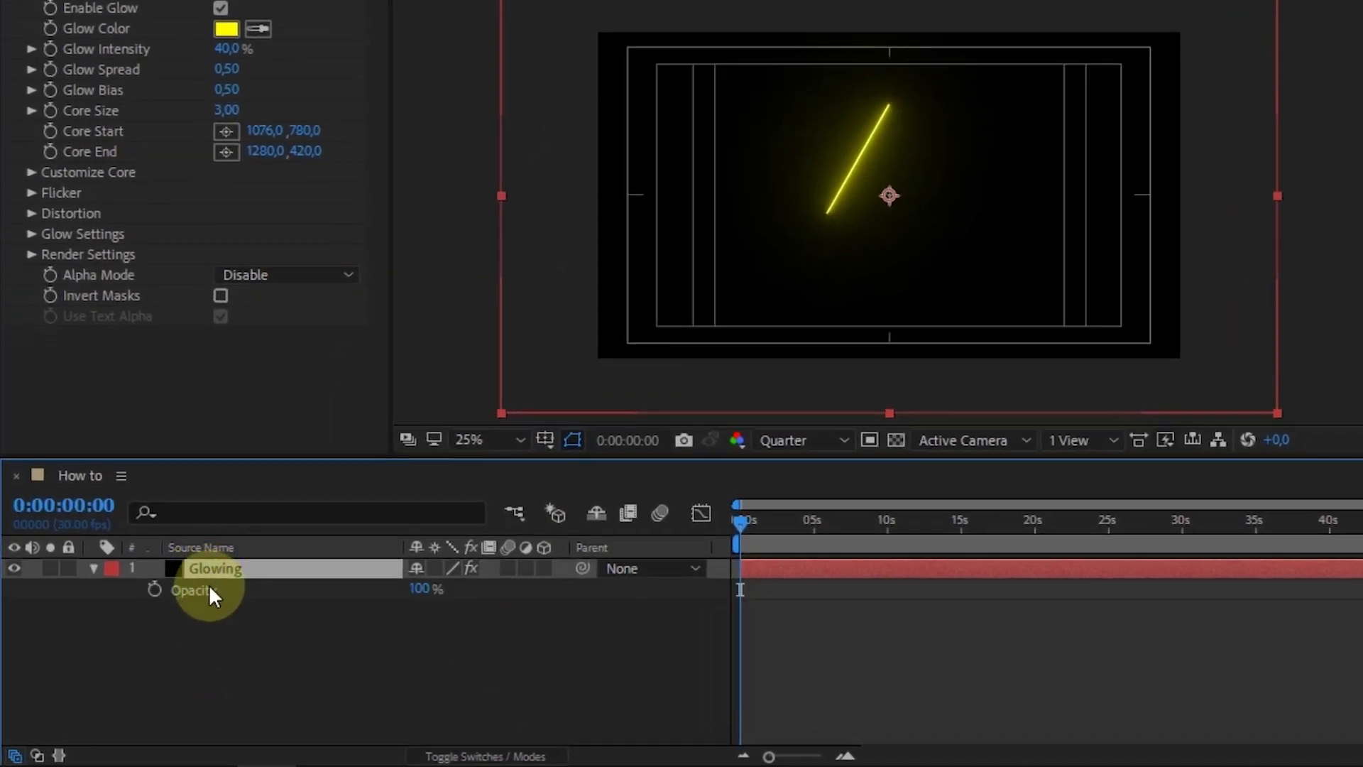
click(154, 591)
drag(769, 756, 810, 757)
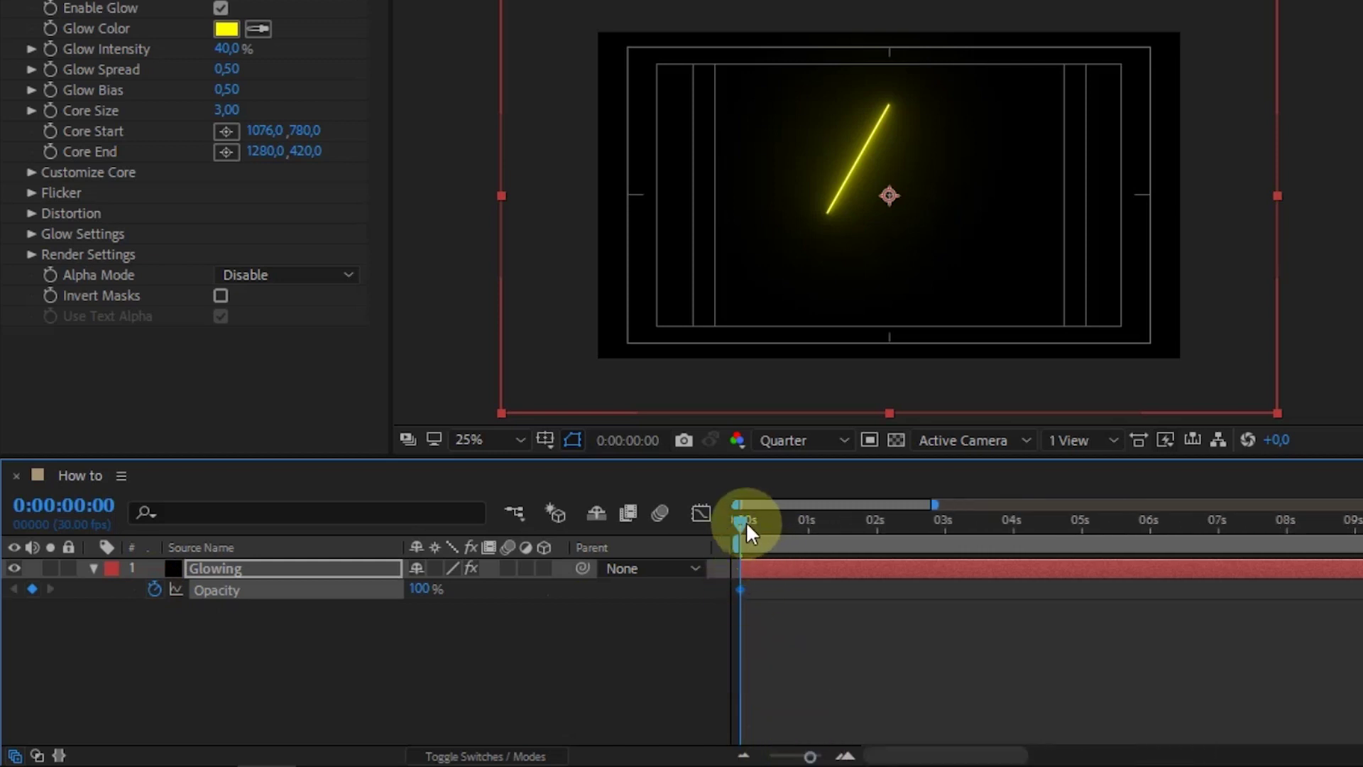
key(shift+Page_Down)
key(shift+Page_Down)
key(shift+Page_Down)
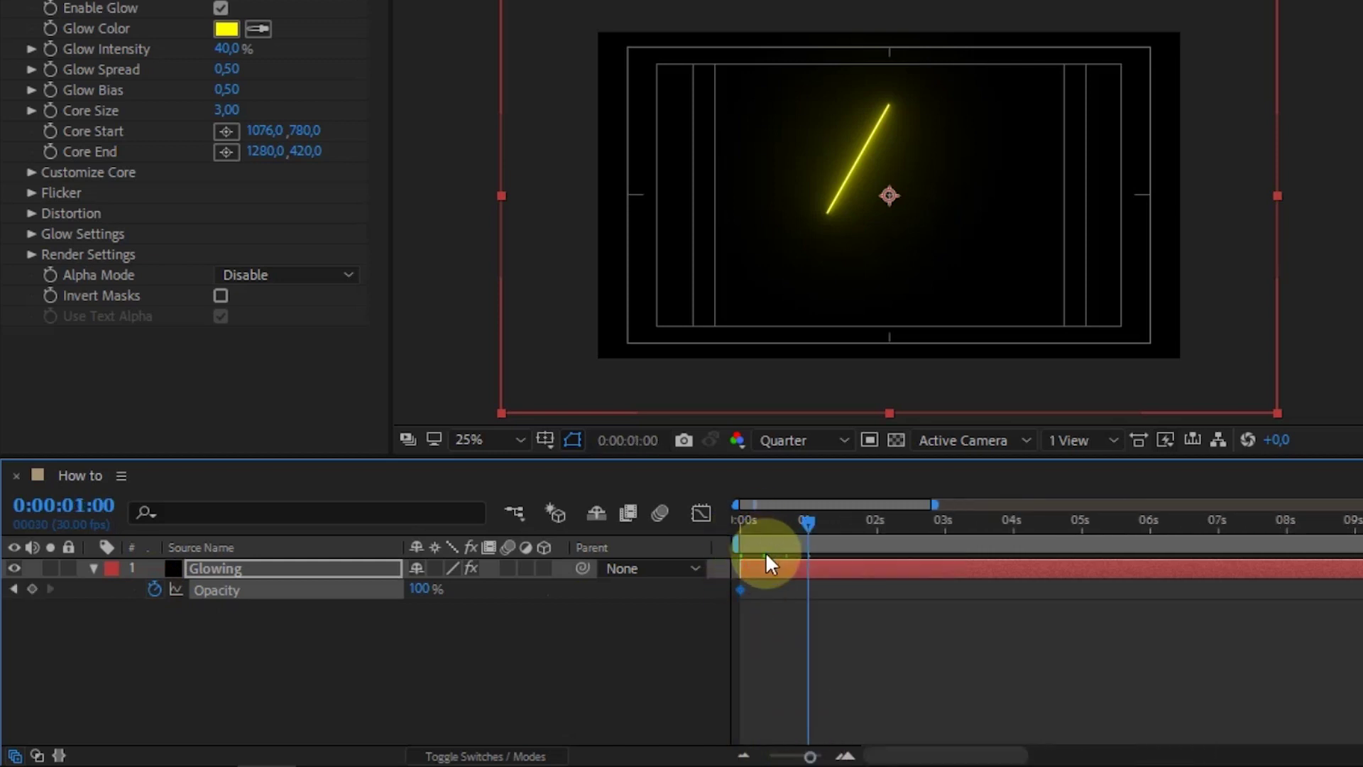
drag(742, 589, 800, 595)
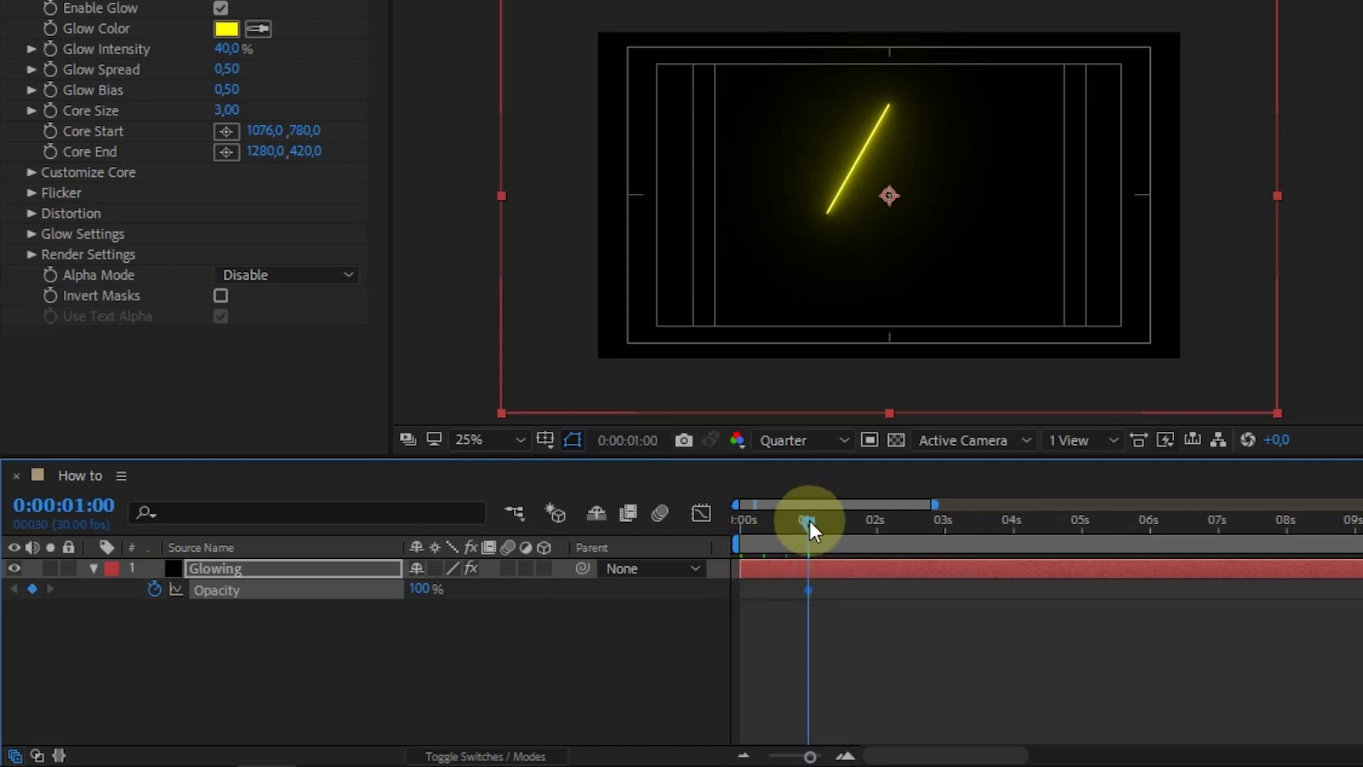
drag(808, 529, 700, 518)
drag(425, 589, 36, 624)
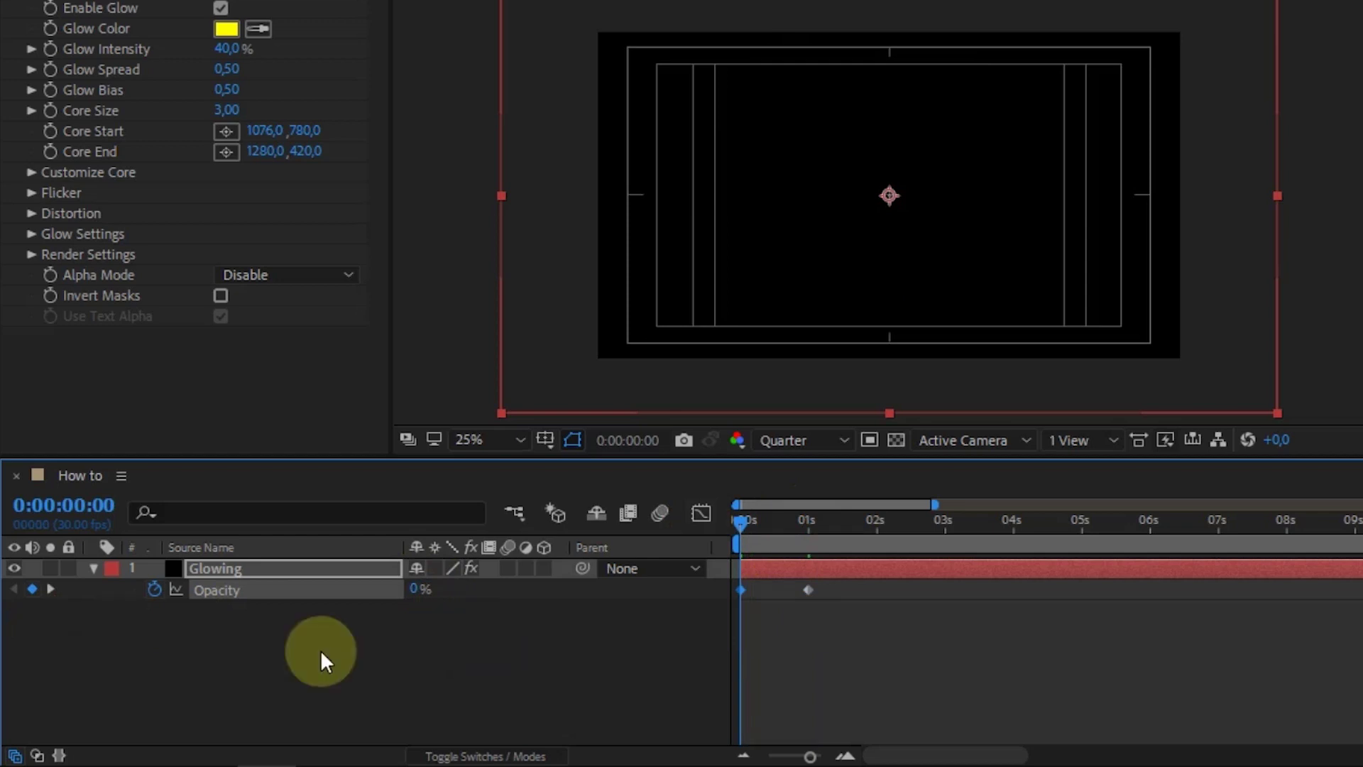
Duplicate the Glowing layer with the current time at 0:00:01:00 and flip the copy horizontally
drag(754, 529, 815, 529)
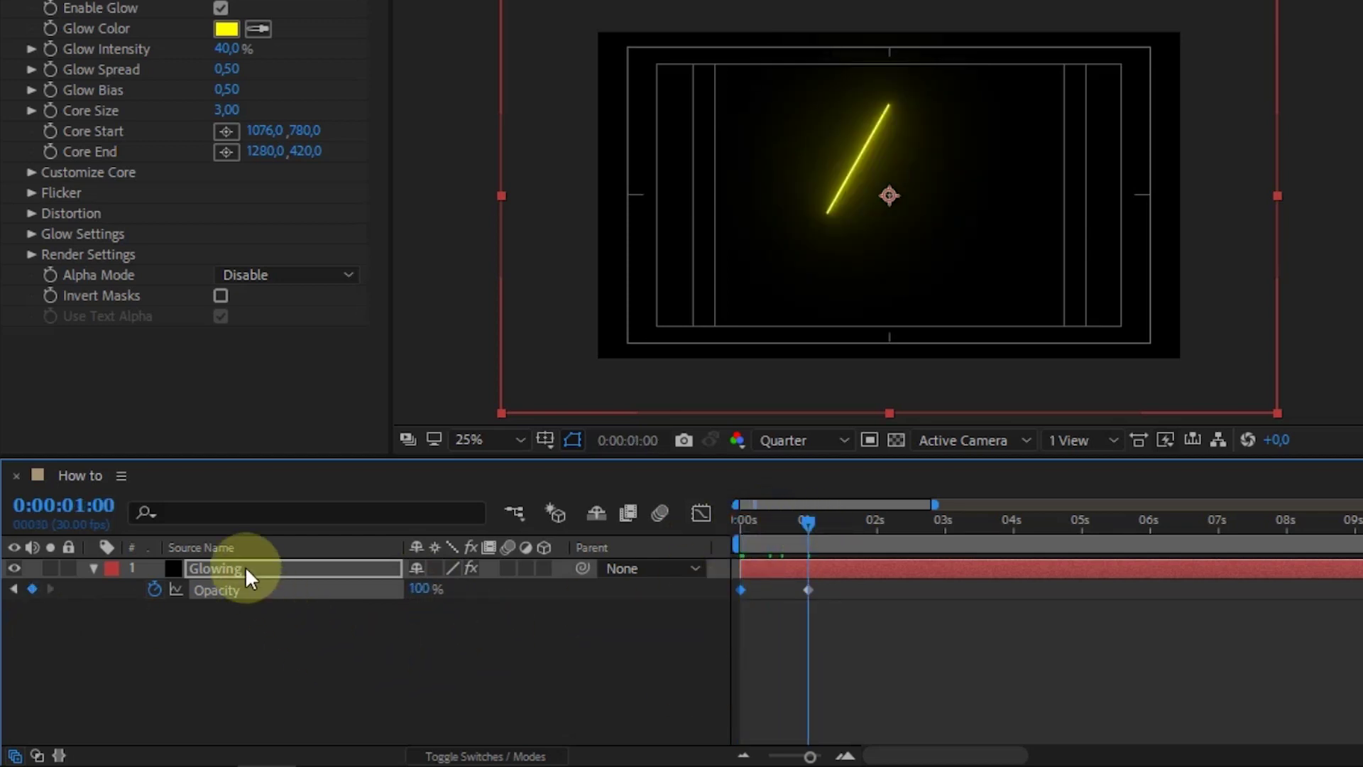
key(ctrl+d)
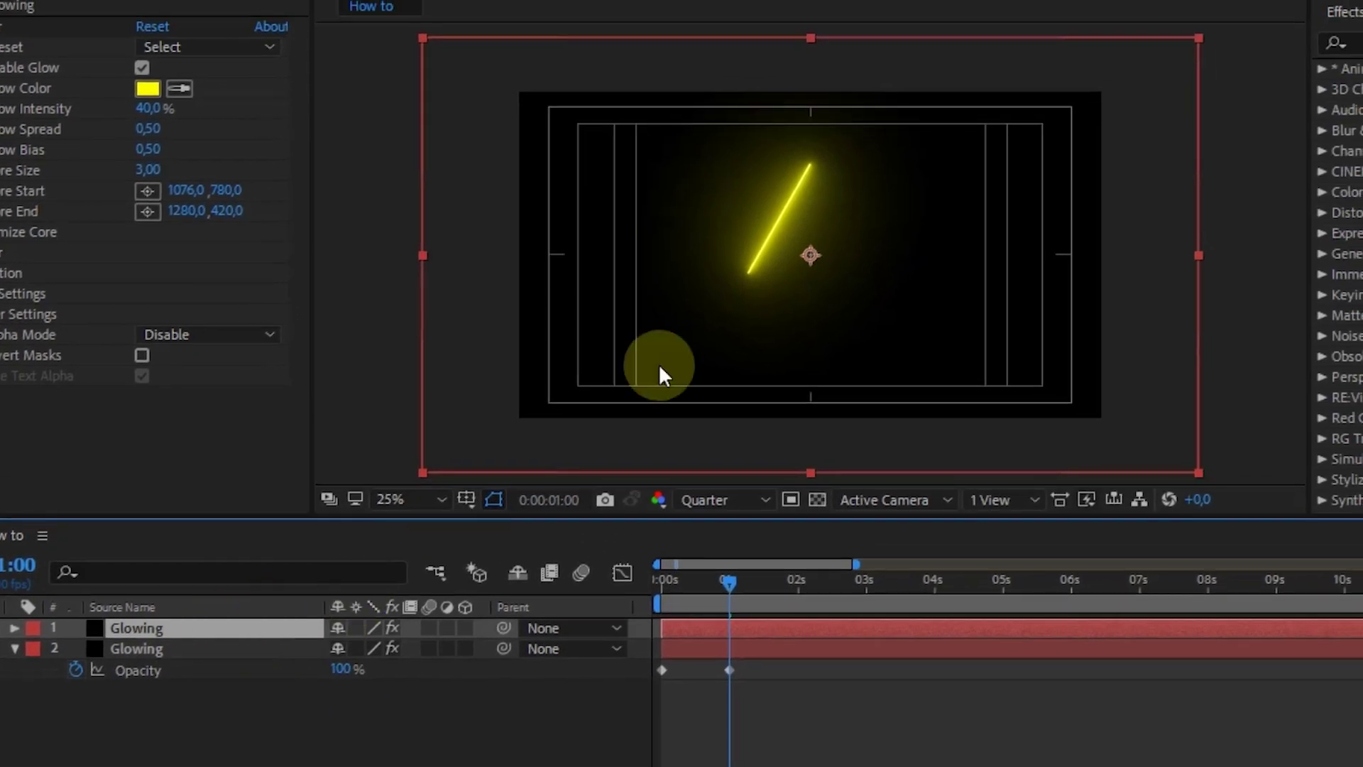
right_click(769, 214)
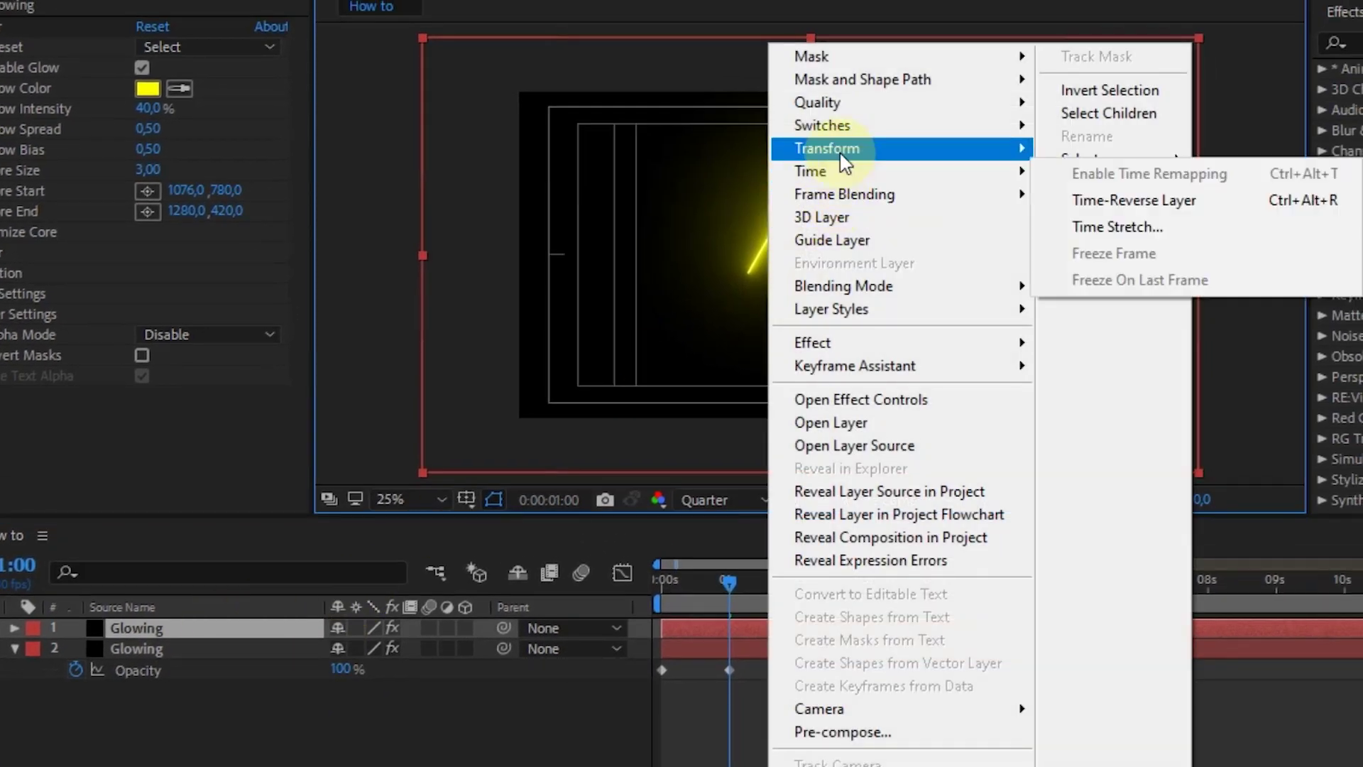
mouse_move(980, 155)
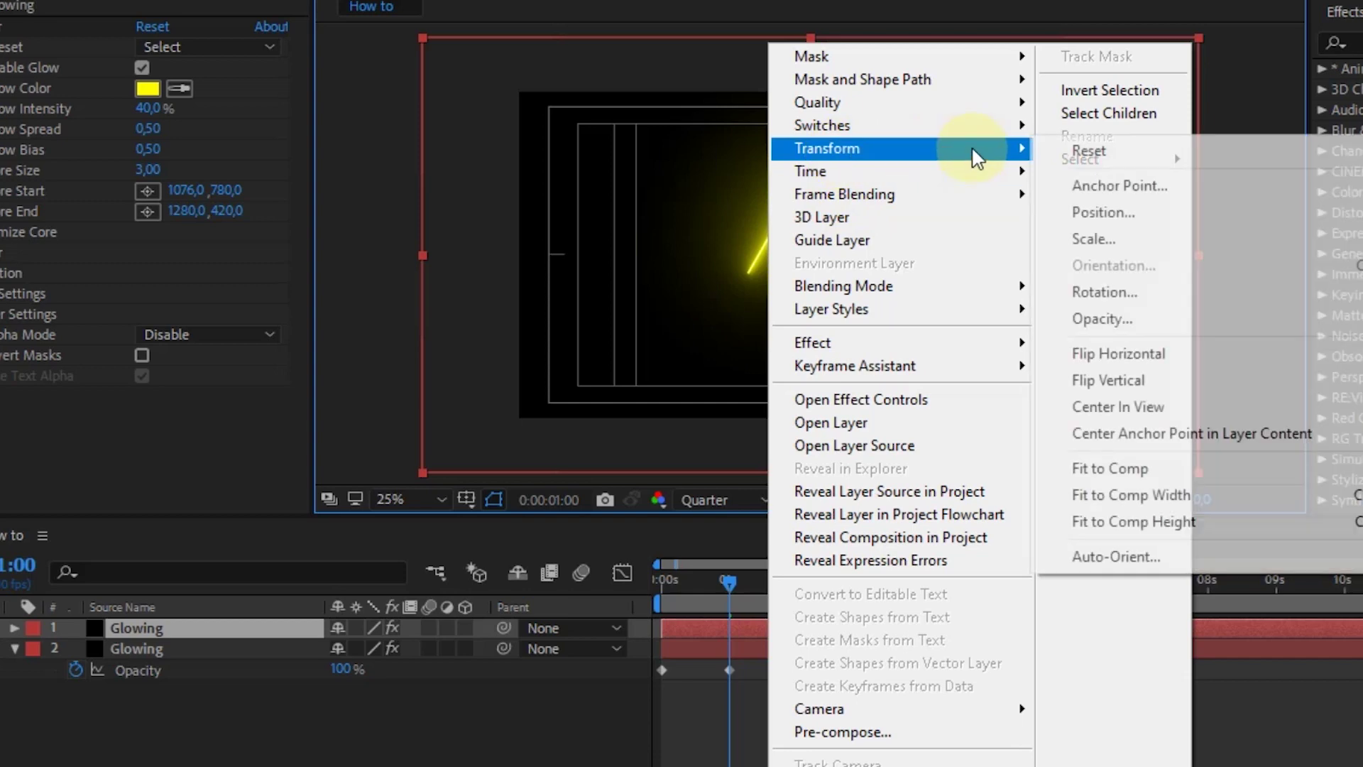
click(1111, 352)
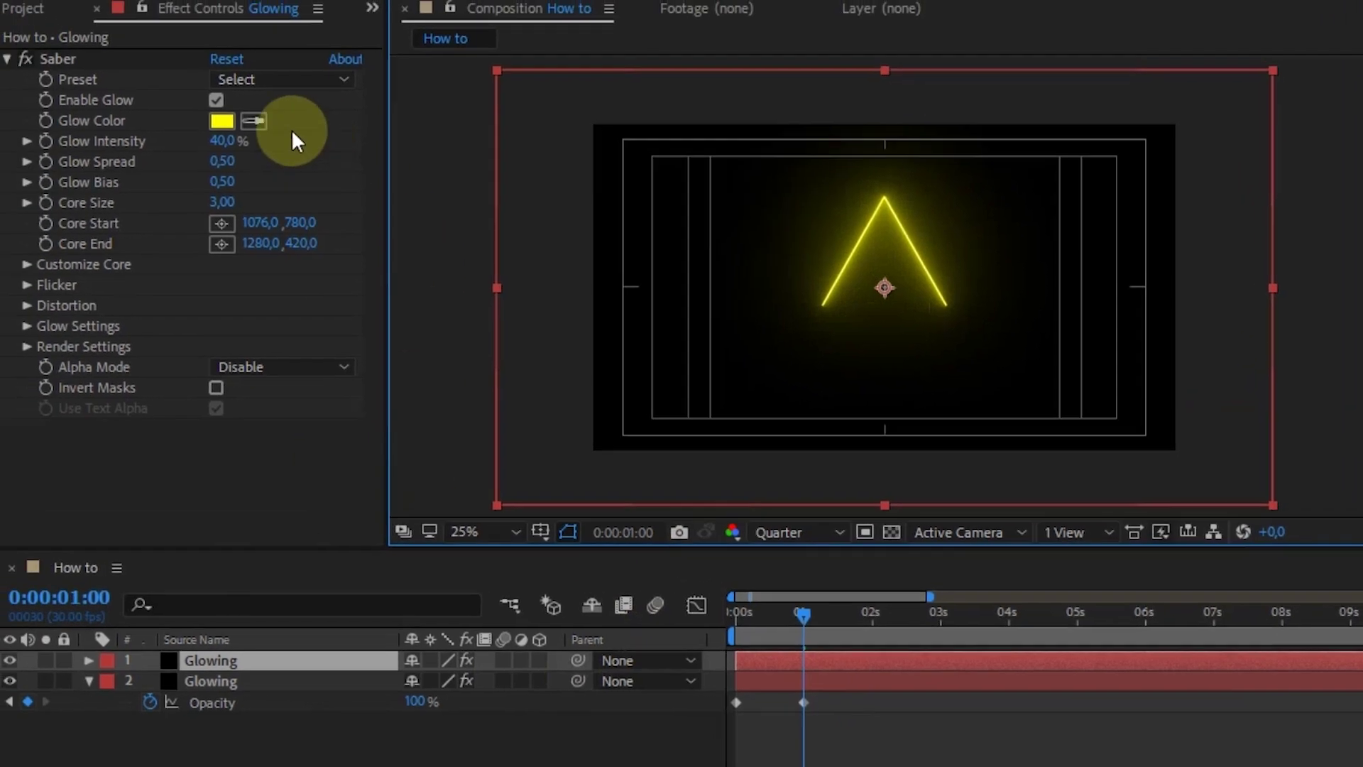
Change the duplicated saber's glow color to green, 0CFF00
click(222, 121)
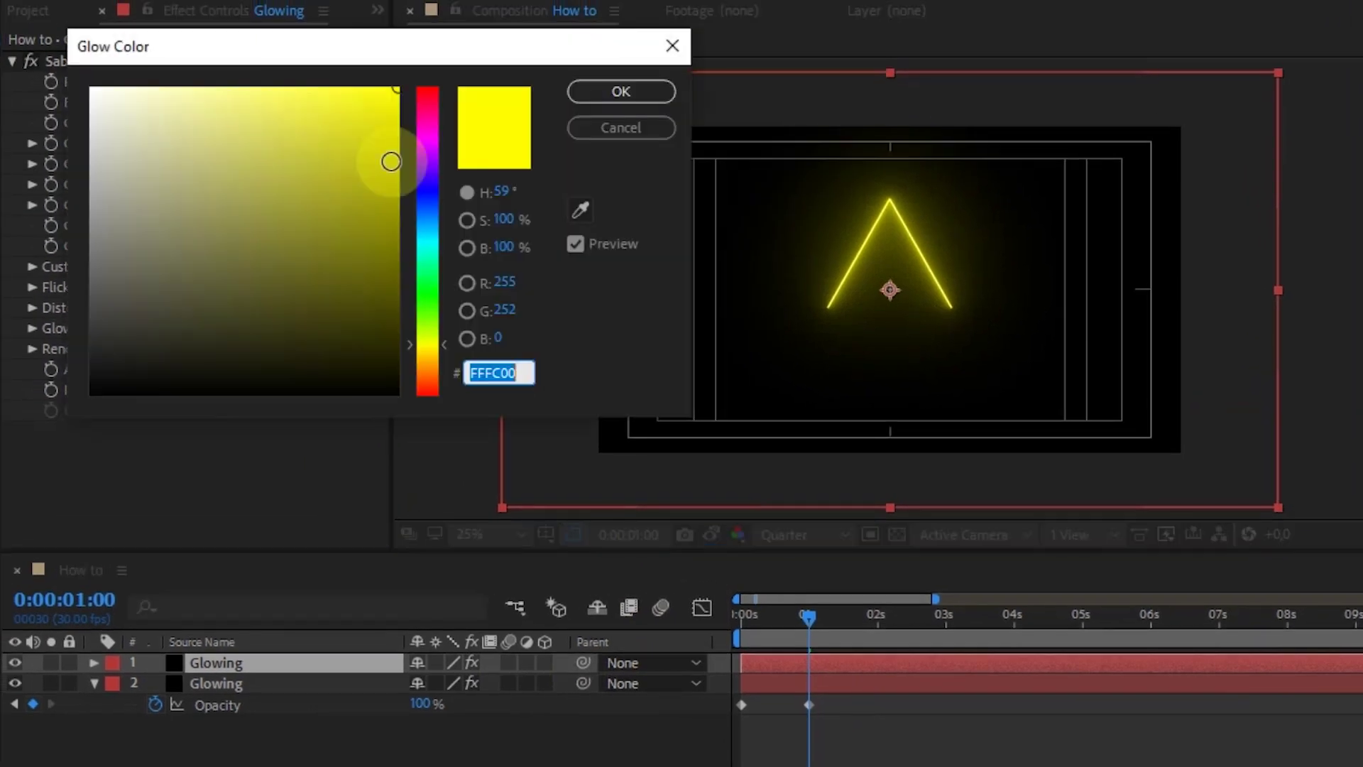
click(421, 244)
drag(426, 311, 426, 304)
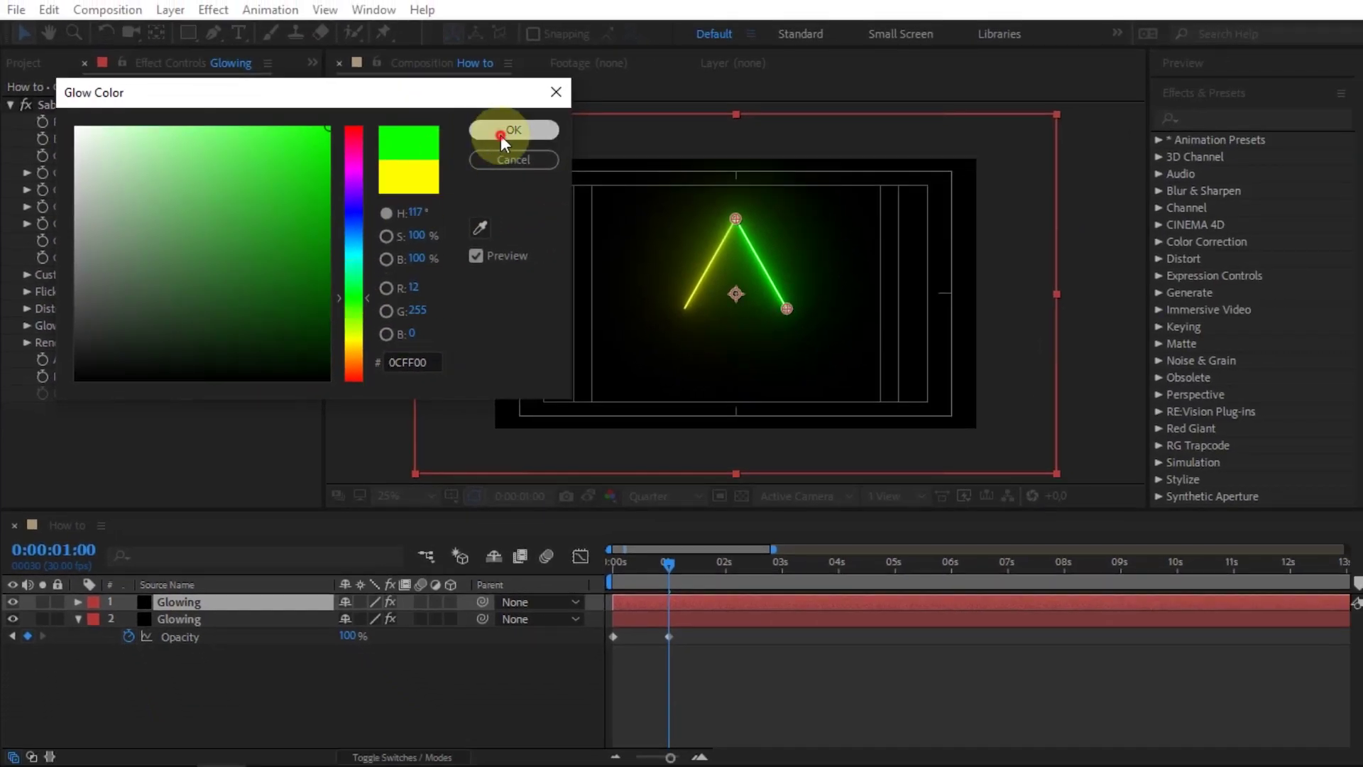
click(556, 115)
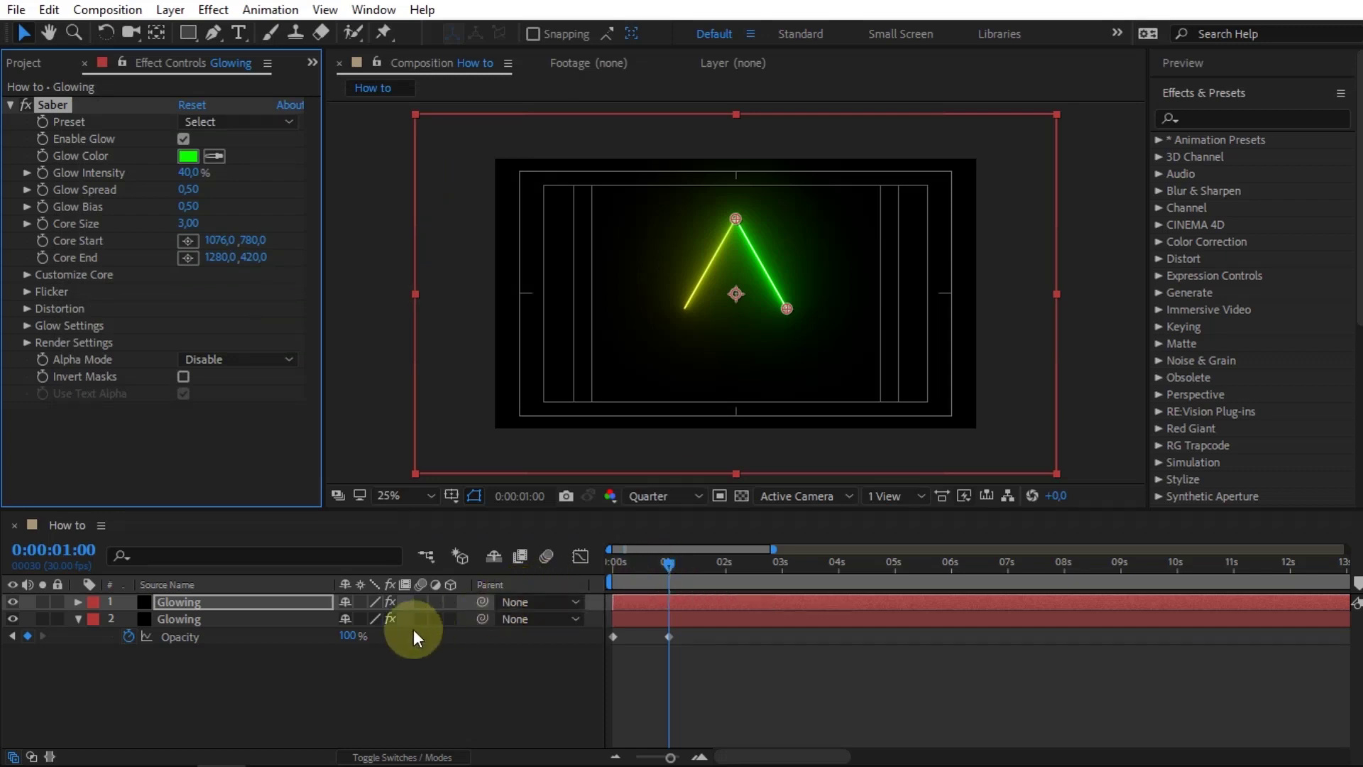
Set the blending mode of the top, green Glowing layer to Screen
click(32, 757)
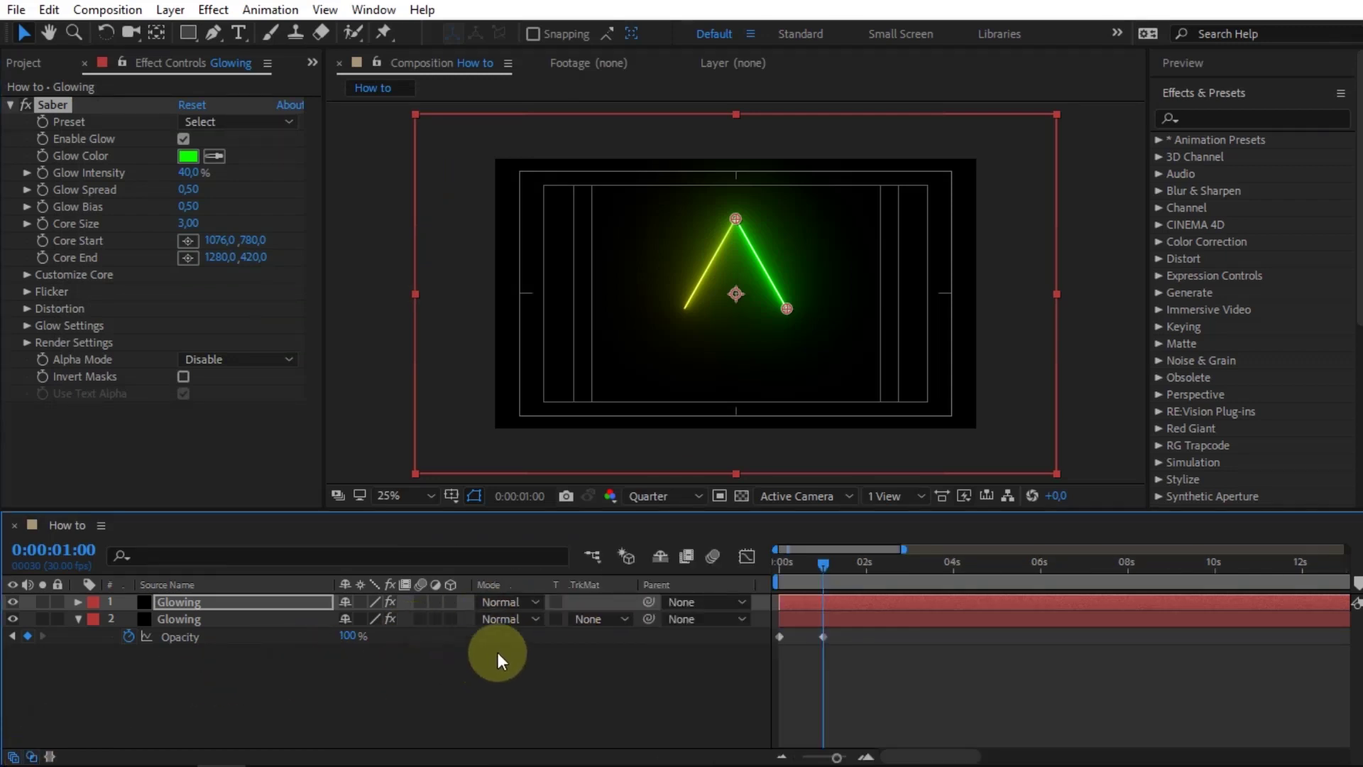
click(526, 605)
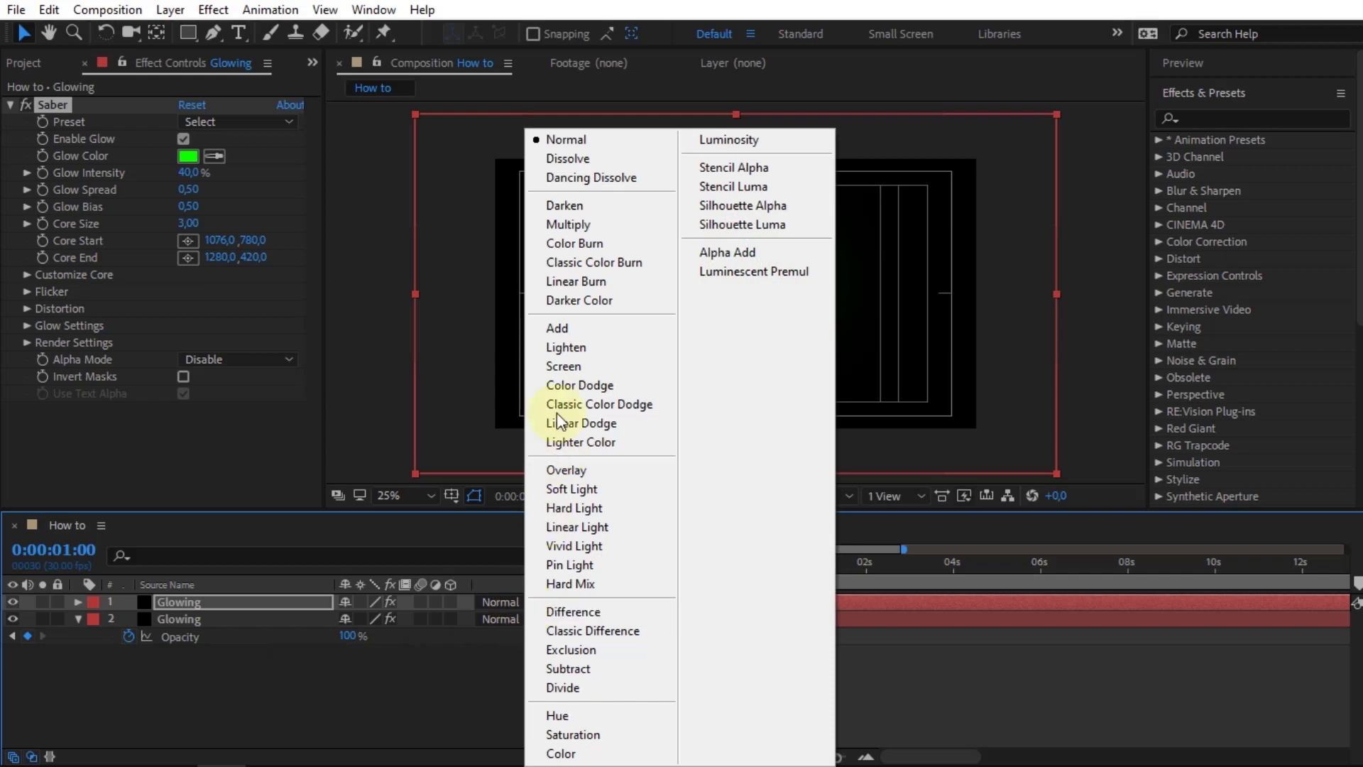
click(564, 366)
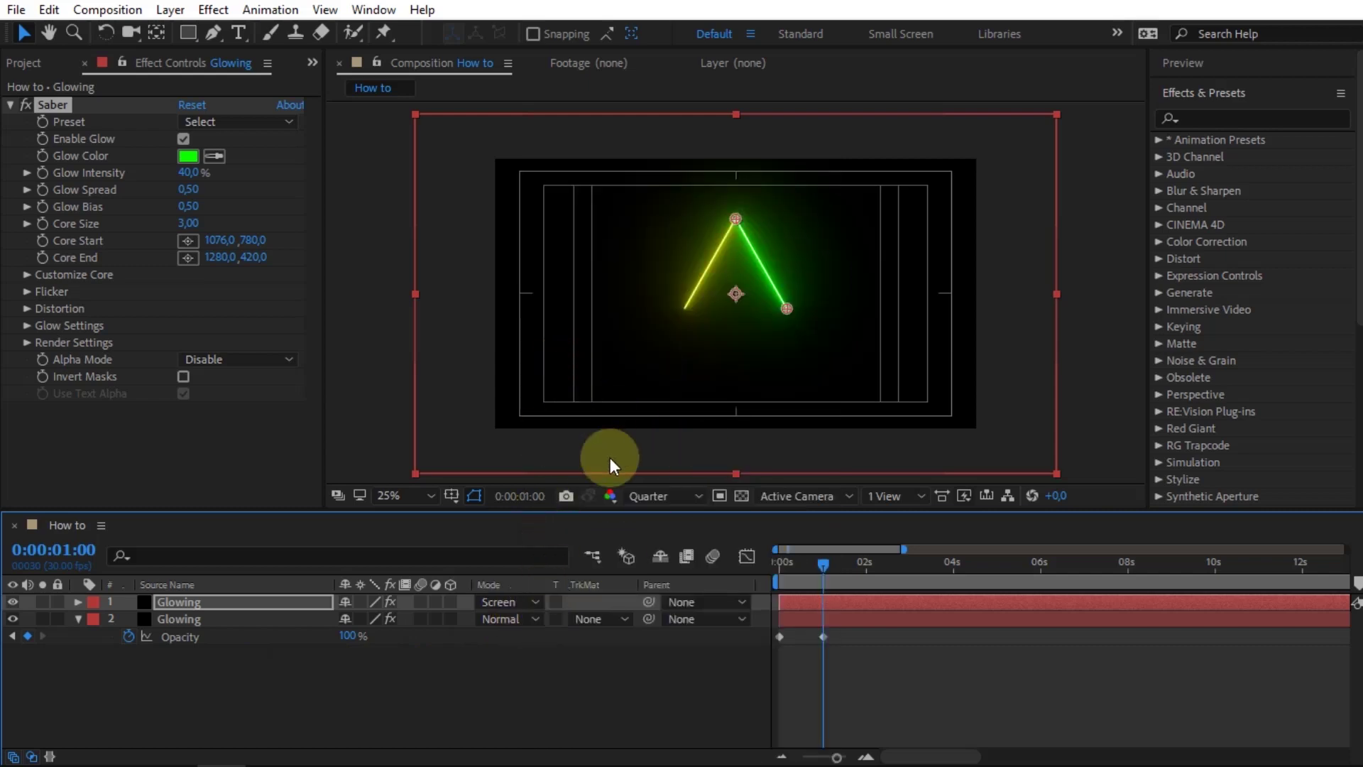
Duplicate the yellow Glowing layer and move the copy to the end of the layer stack
click(206, 621)
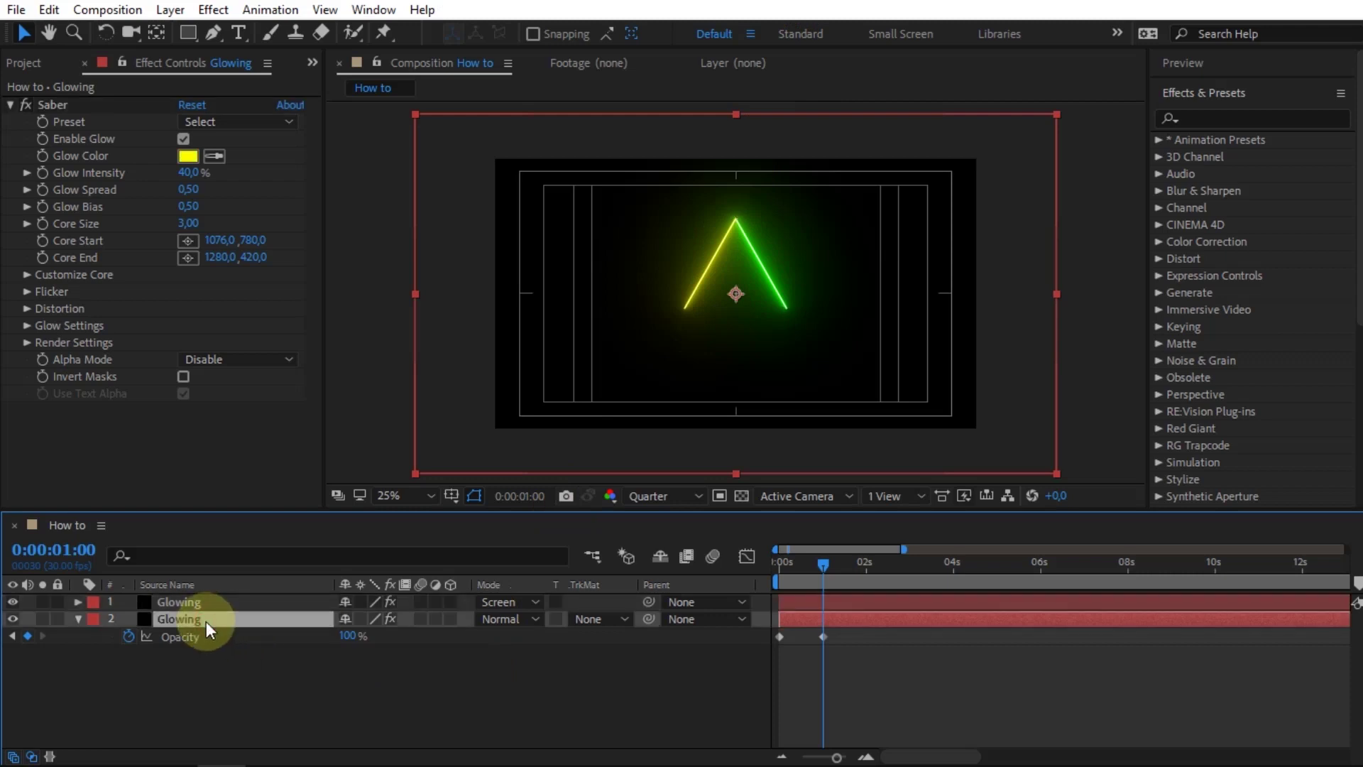
key(ctrl+d)
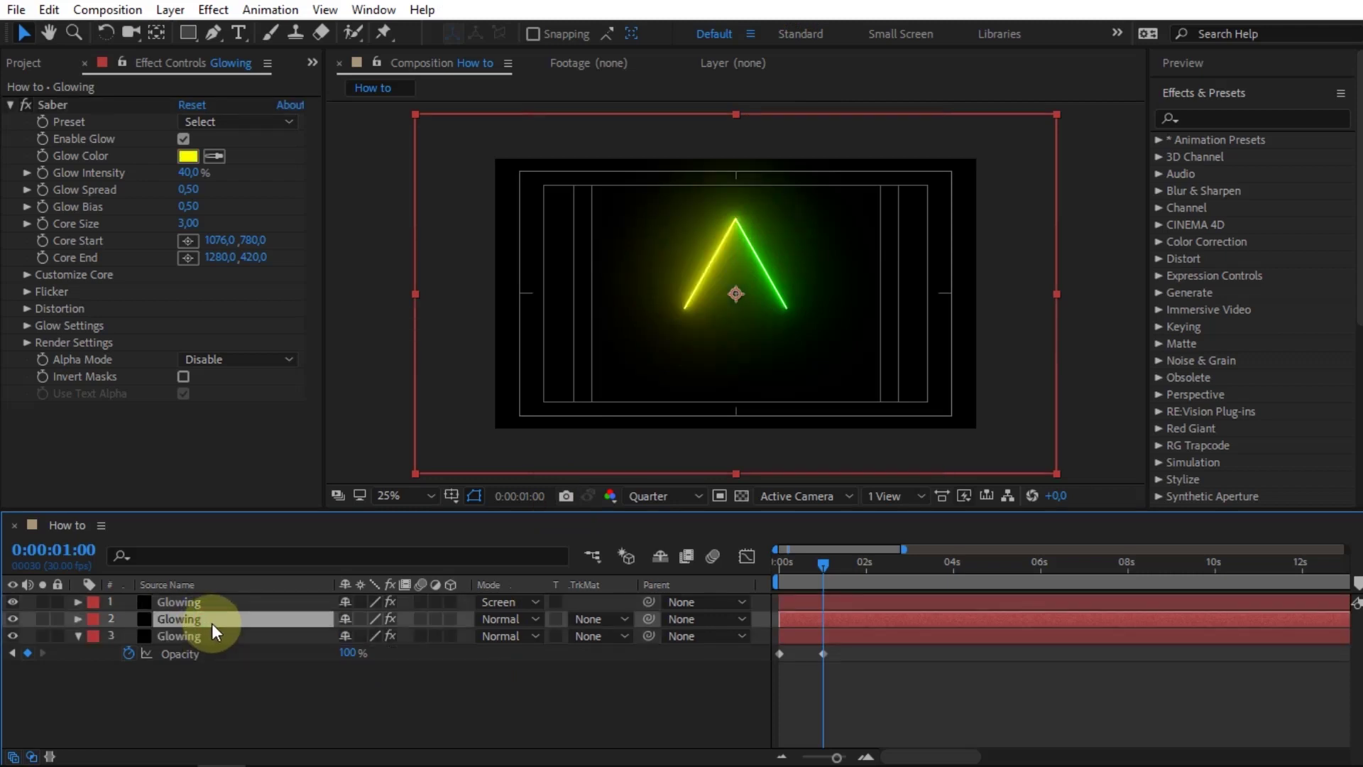
drag(199, 621, 194, 655)
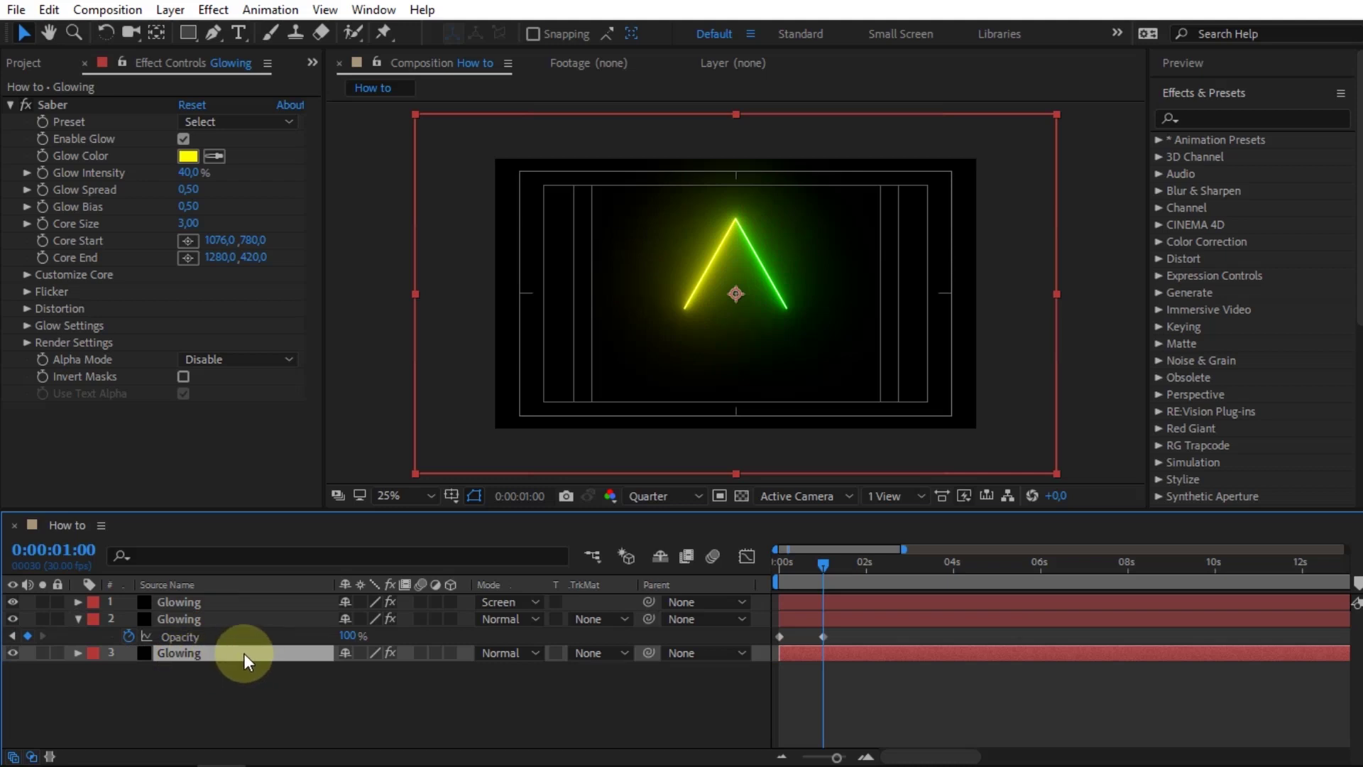
Make all three Glowing layers 3D layers
click(450, 602)
click(450, 619)
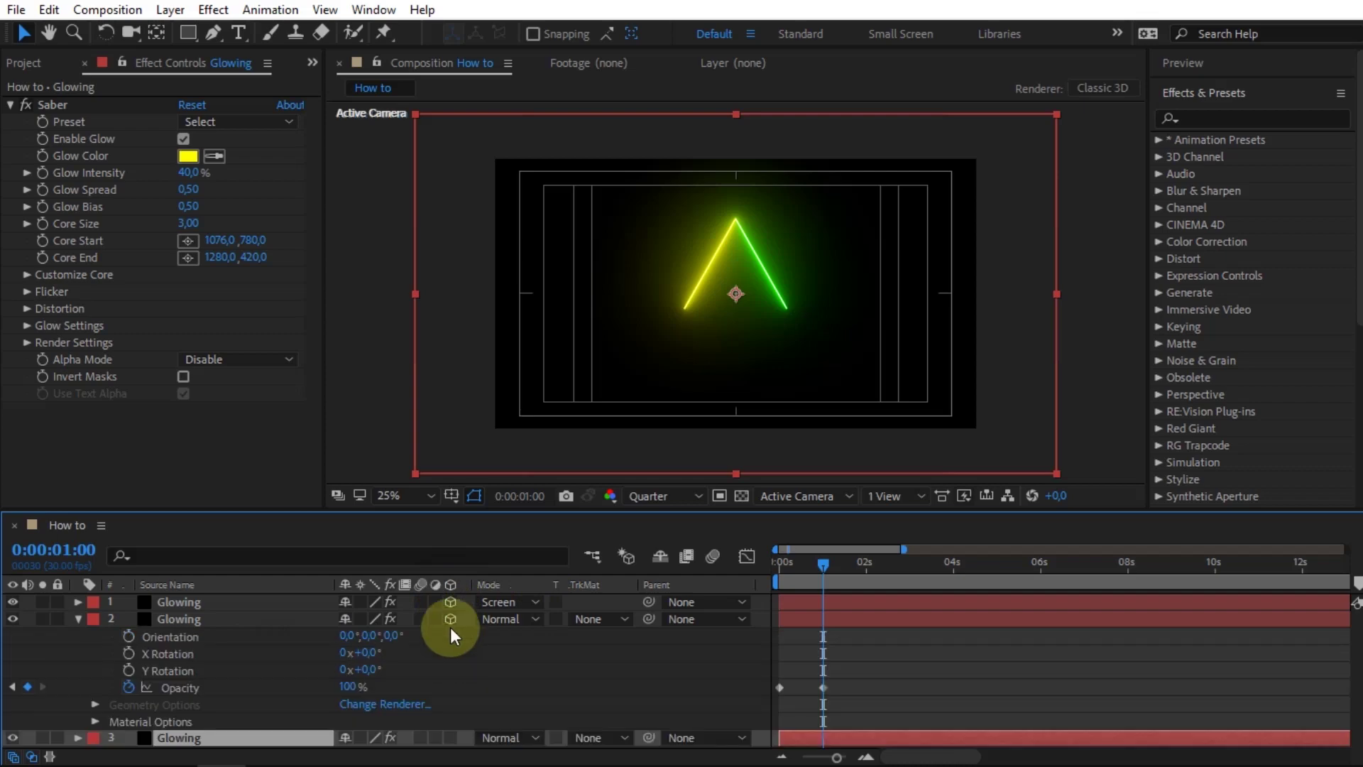
click(83, 622)
click(450, 636)
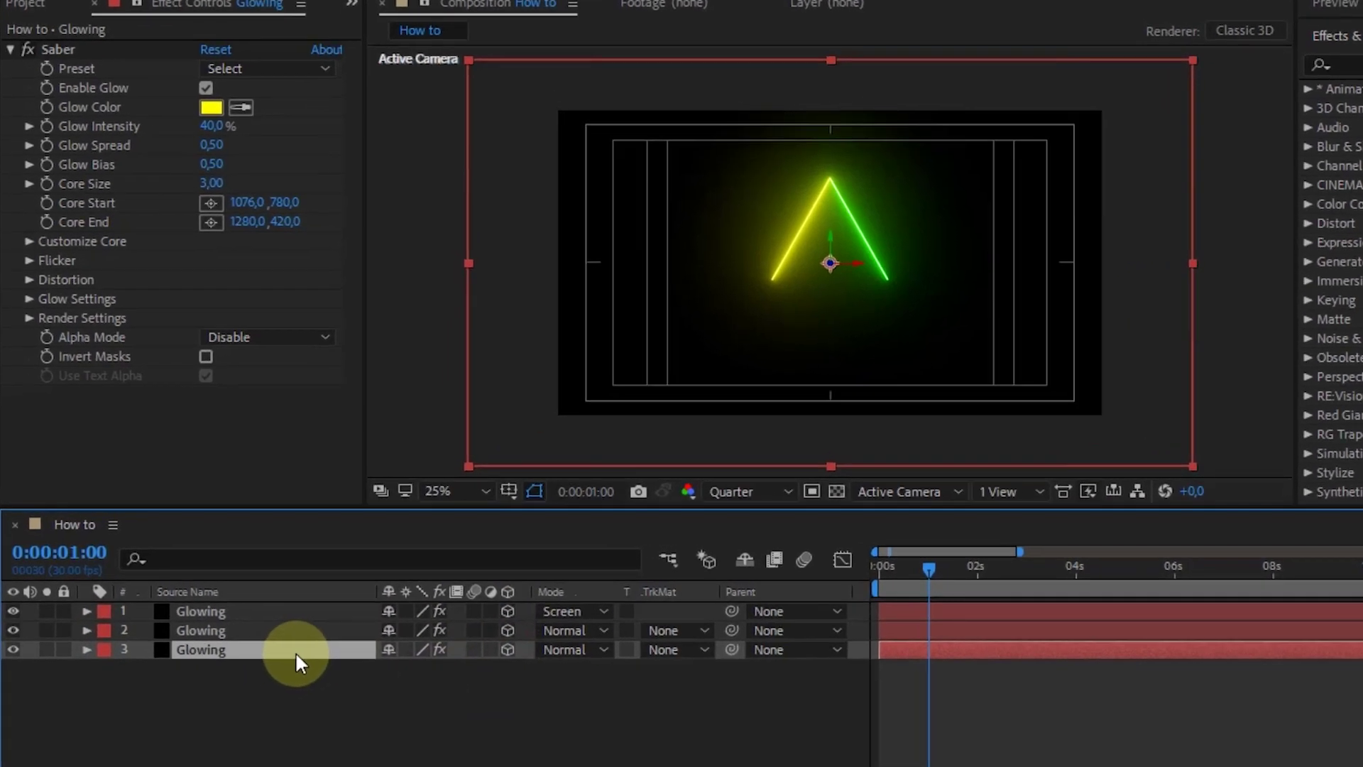
Rotate the third Glowing layer to about 103° on X and lower it to meet the lower end of the yellow saber line
key(r)
drag(407, 686, 500, 649)
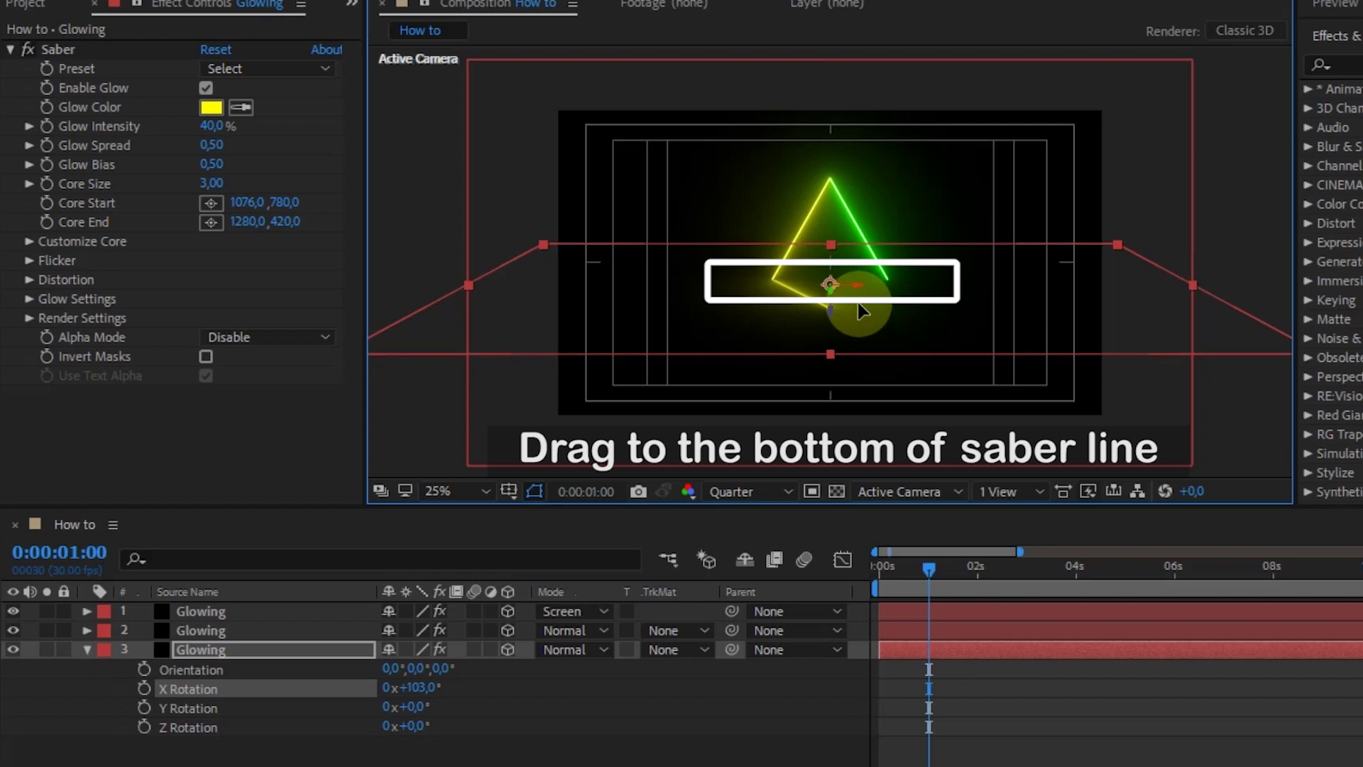
scroll(875, 330, up, 3)
scroll(896, 355, down, 1)
scroll(903, 364, down, 1)
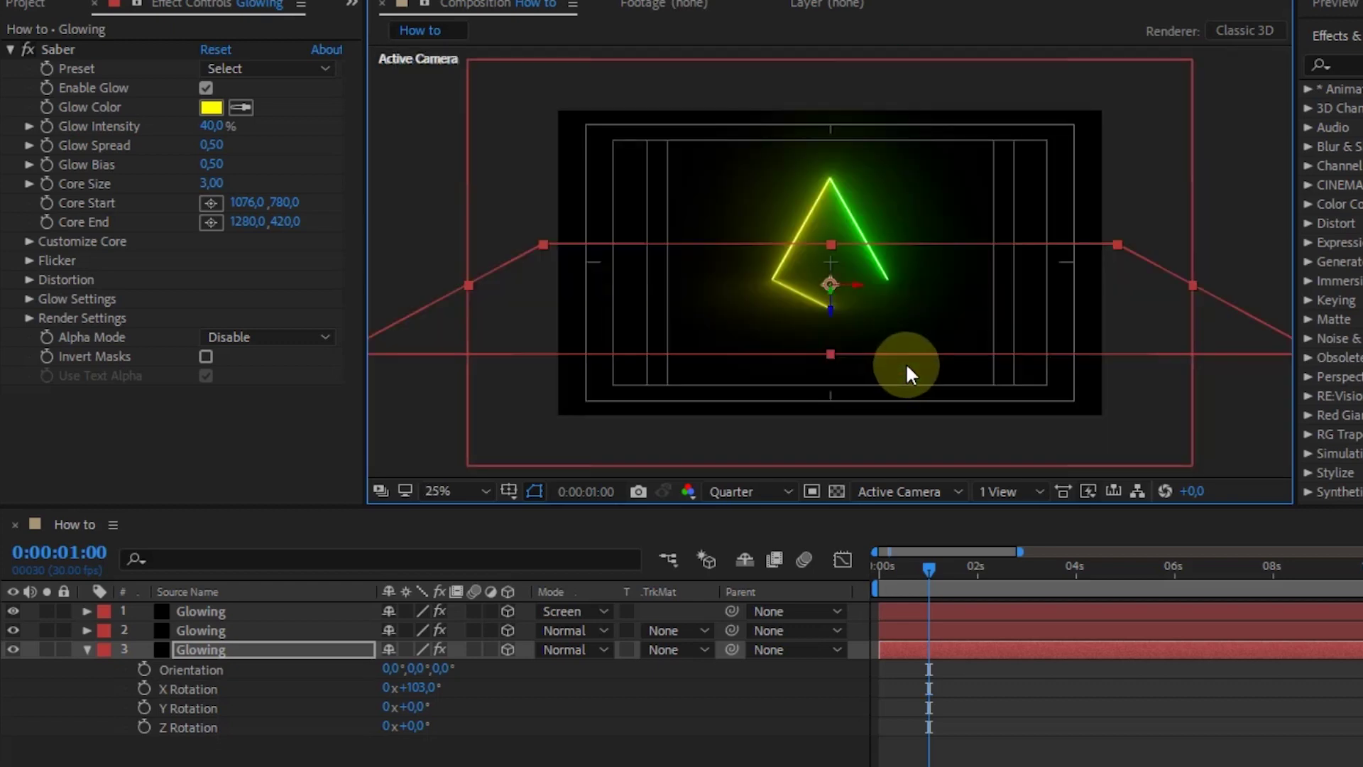
Set the third Glowing layer's X Rotation to 106° and check the joint of the yellow lines up close
drag(424, 687, 423, 685)
click(424, 686)
text(106)
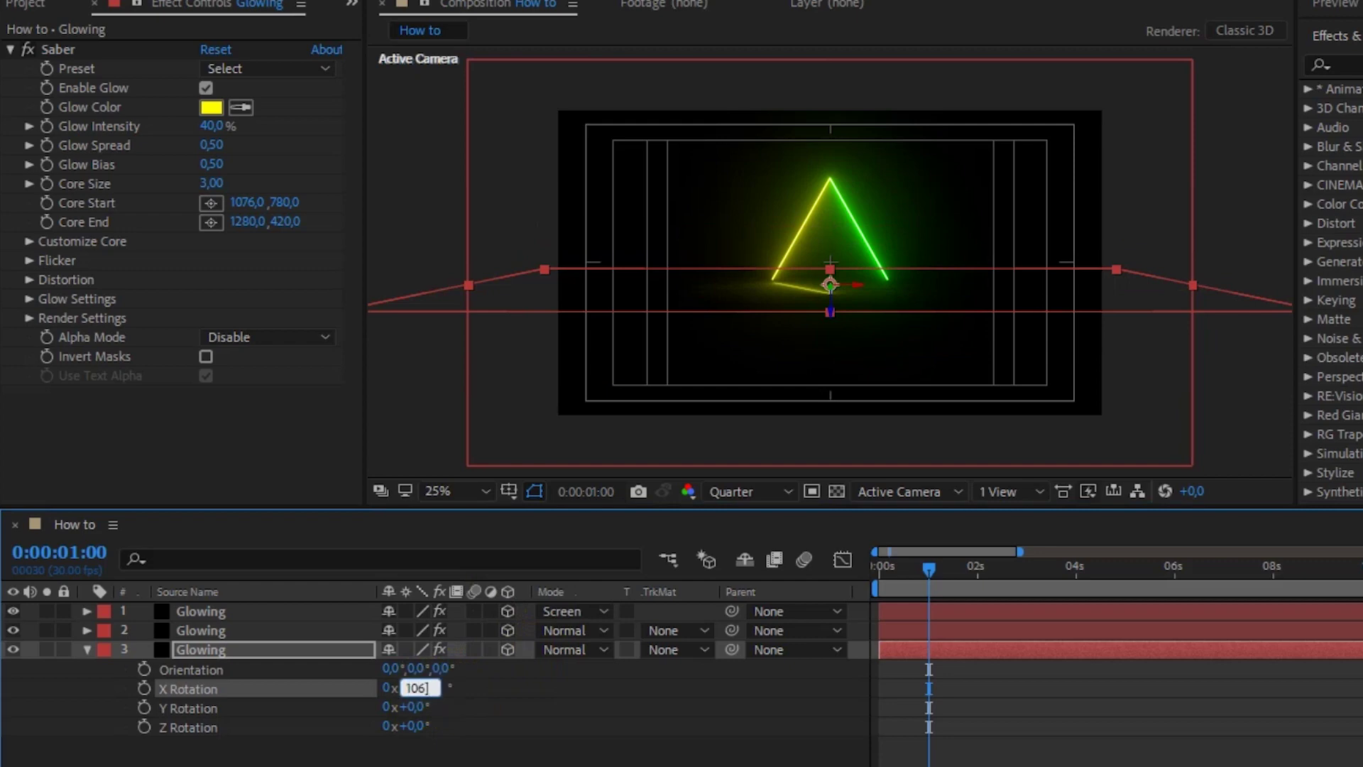
click(541, 716)
scroll(817, 432, up, 2)
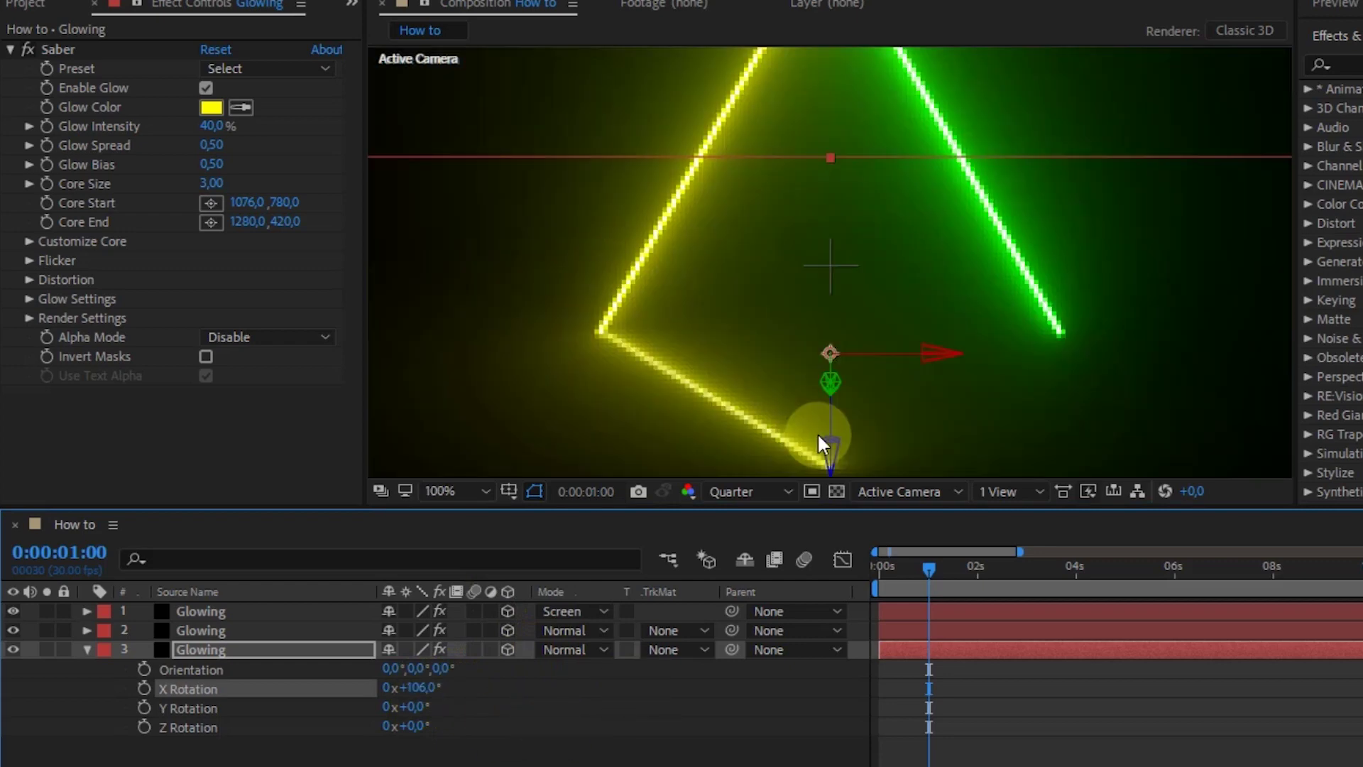
scroll(756, 384, down, 2)
scroll(756, 385, down, 1)
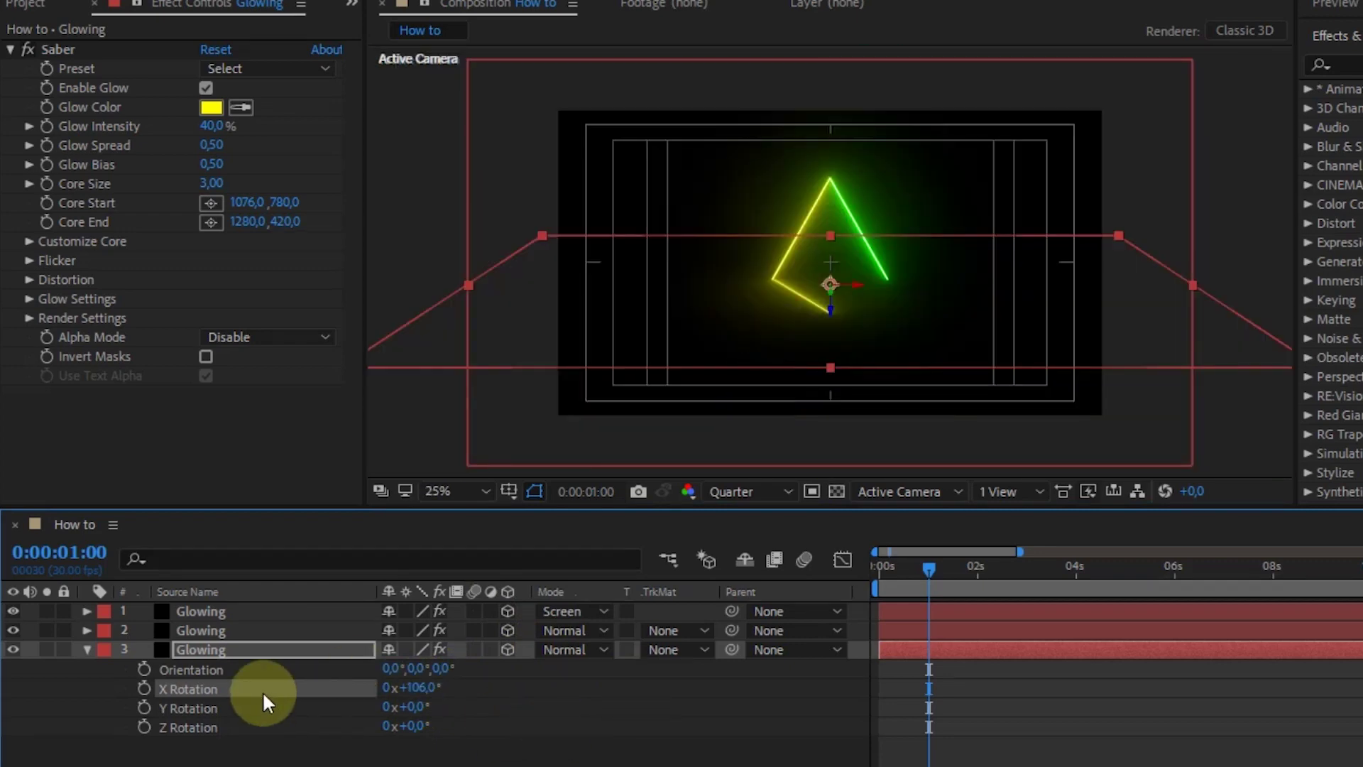
Rename the third Glowing layer as down
click(199, 647)
right_click(199, 646)
click(498, 152)
text(down)
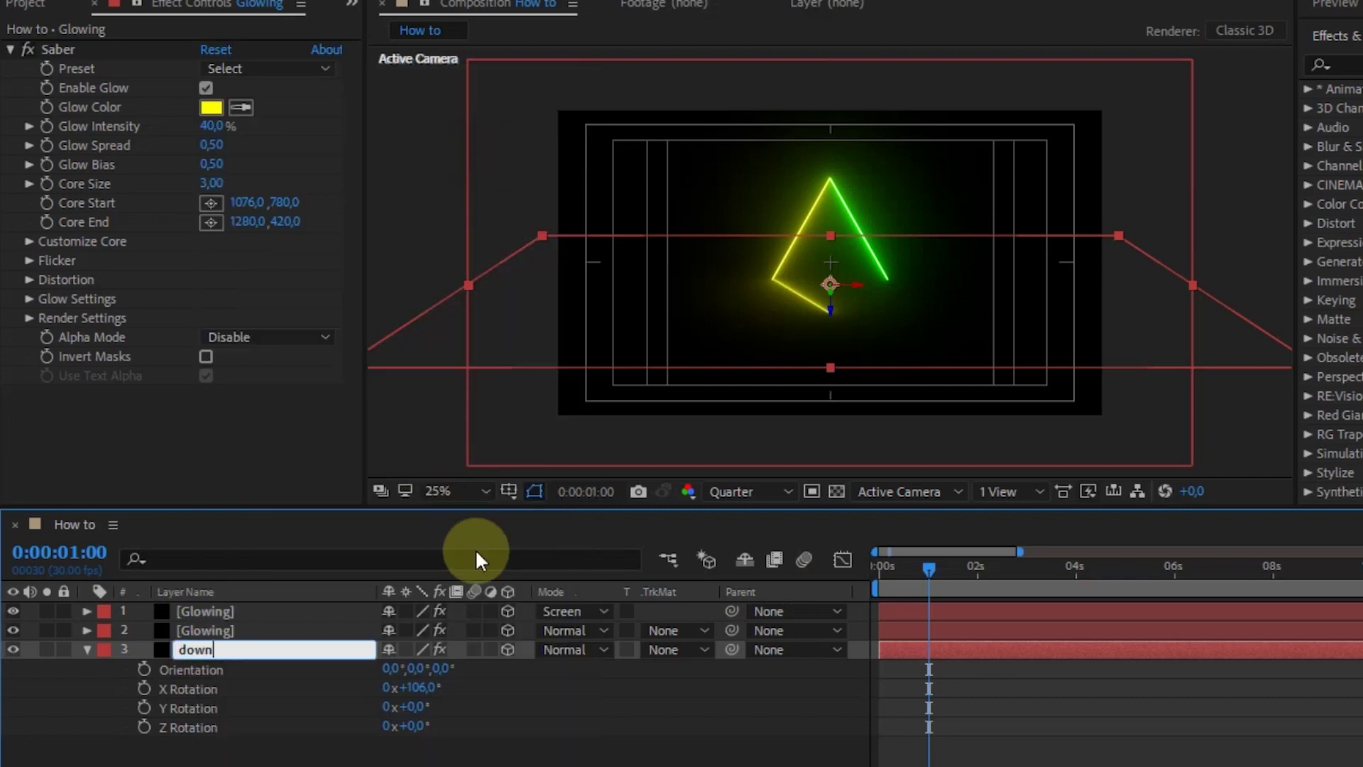
click(130, 648)
Duplicate the down layer and flip the copy horizontally
click(203, 648)
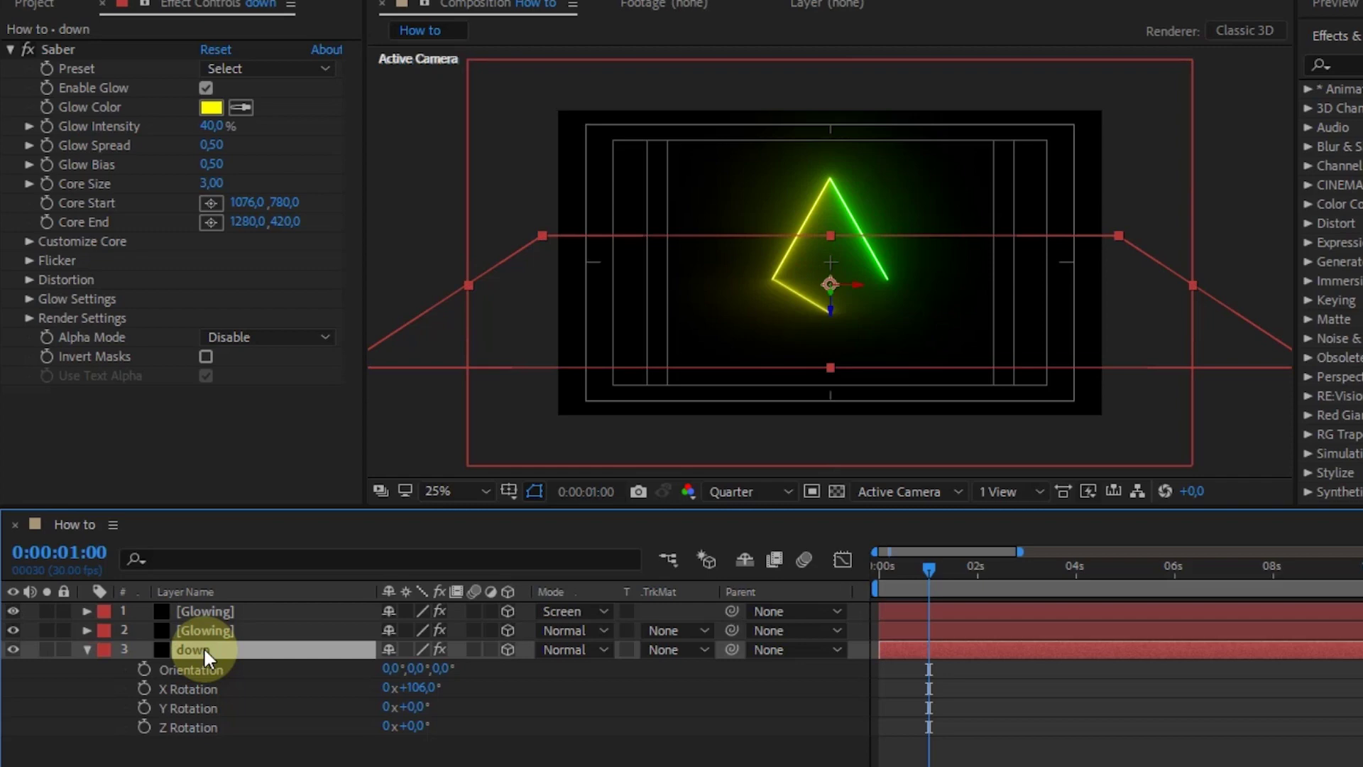
key(ctrl+d)
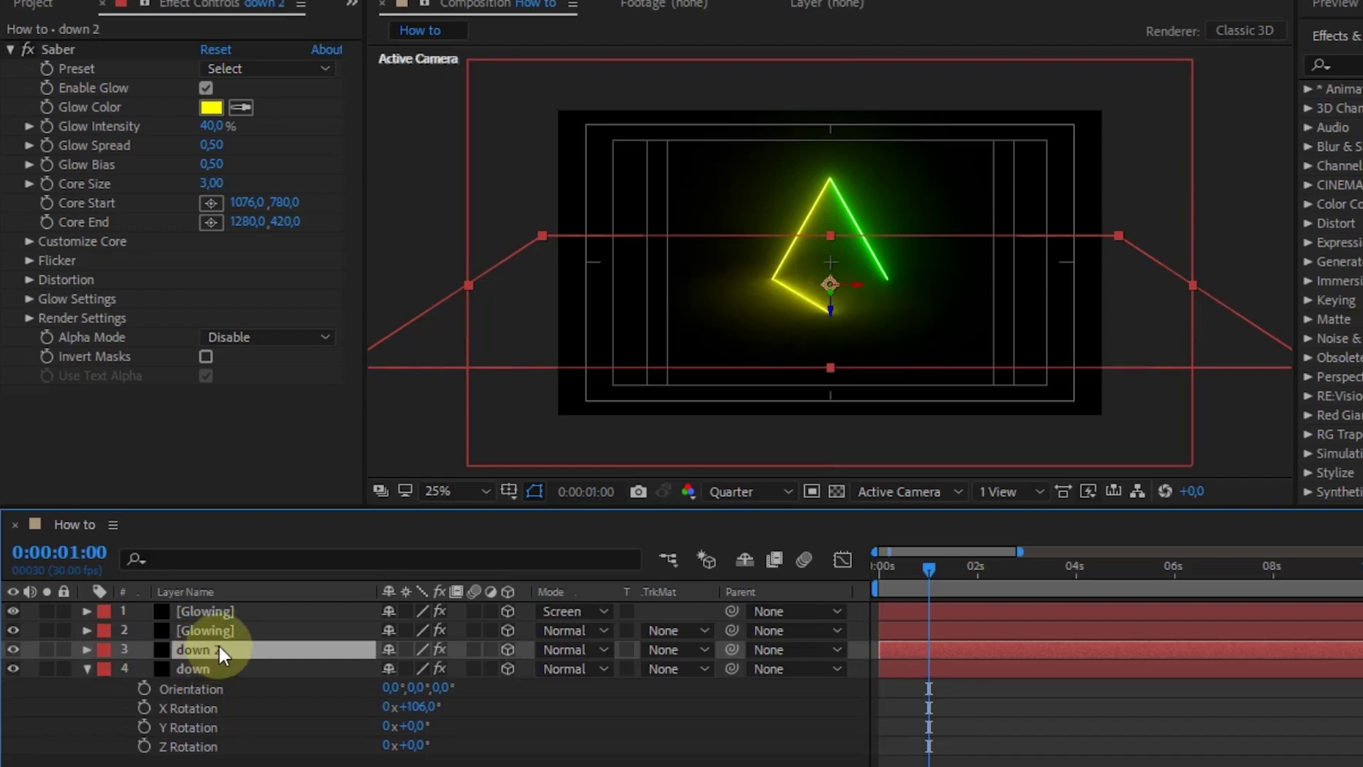
right_click(804, 288)
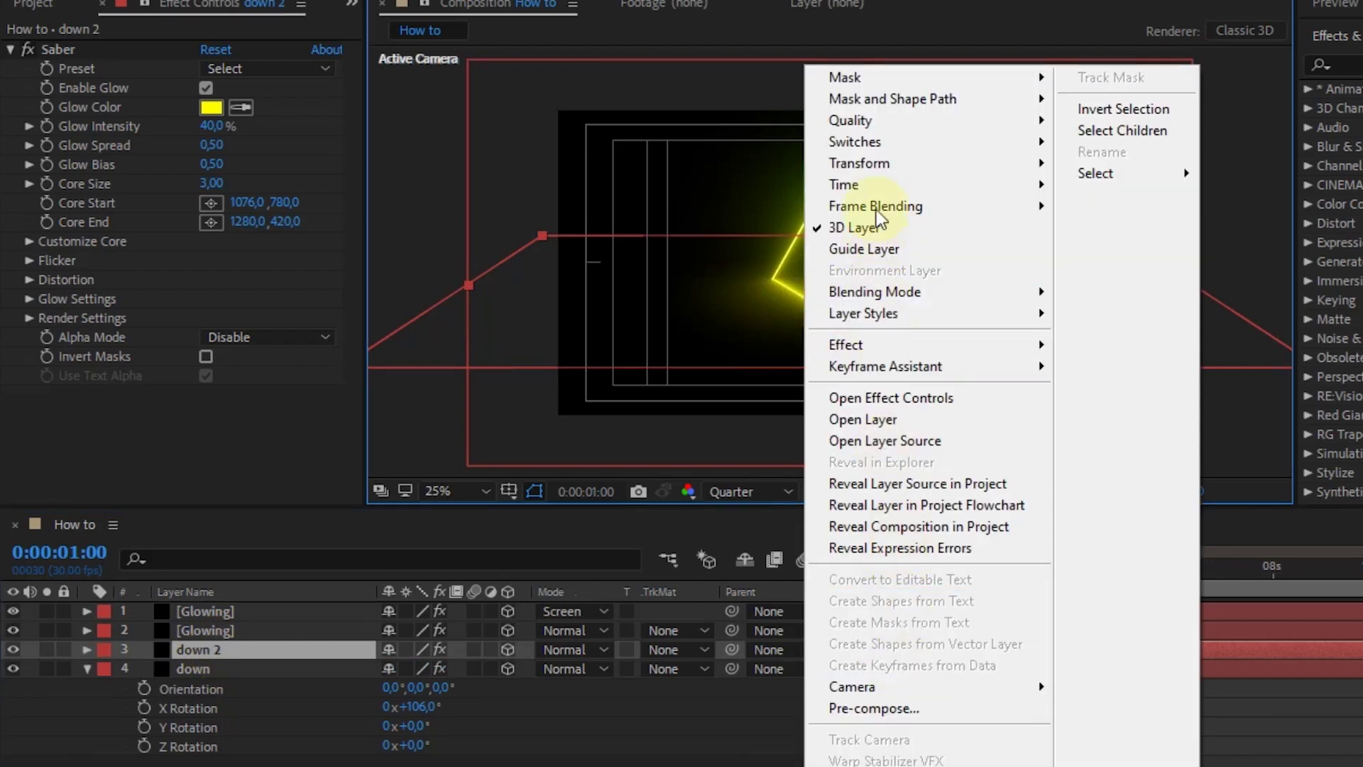
mouse_move(880, 165)
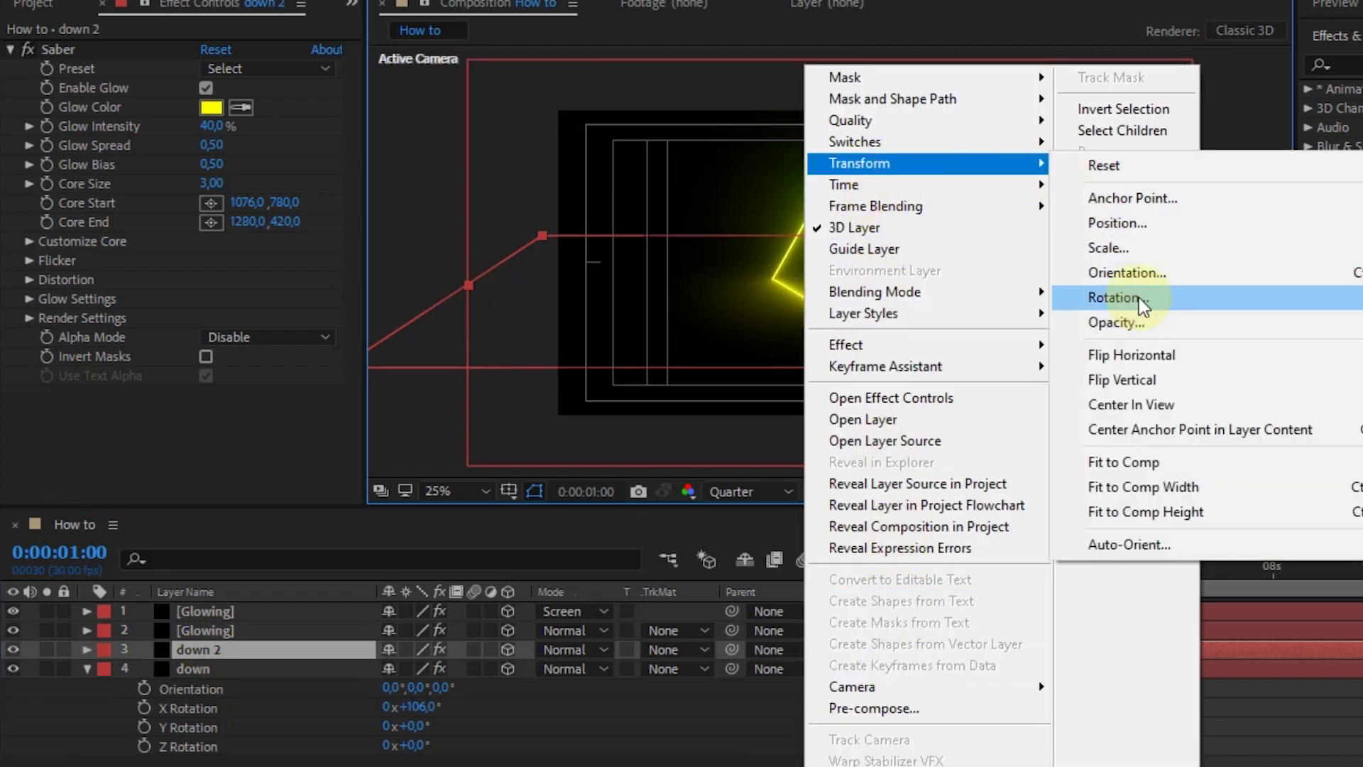
click(1149, 360)
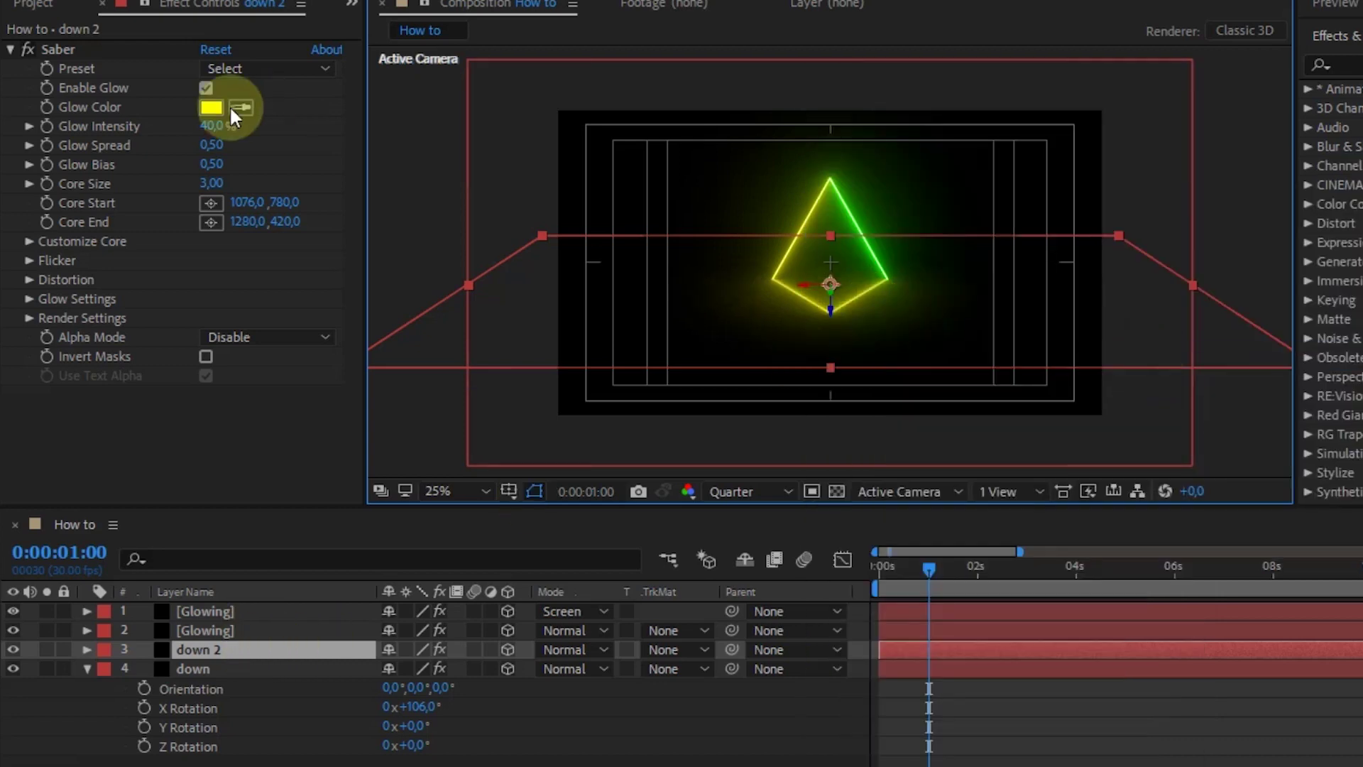
Give the down 2 layer's saber the same green glow color as the top Glowing layer, 0CFF00
click(207, 606)
click(223, 107)
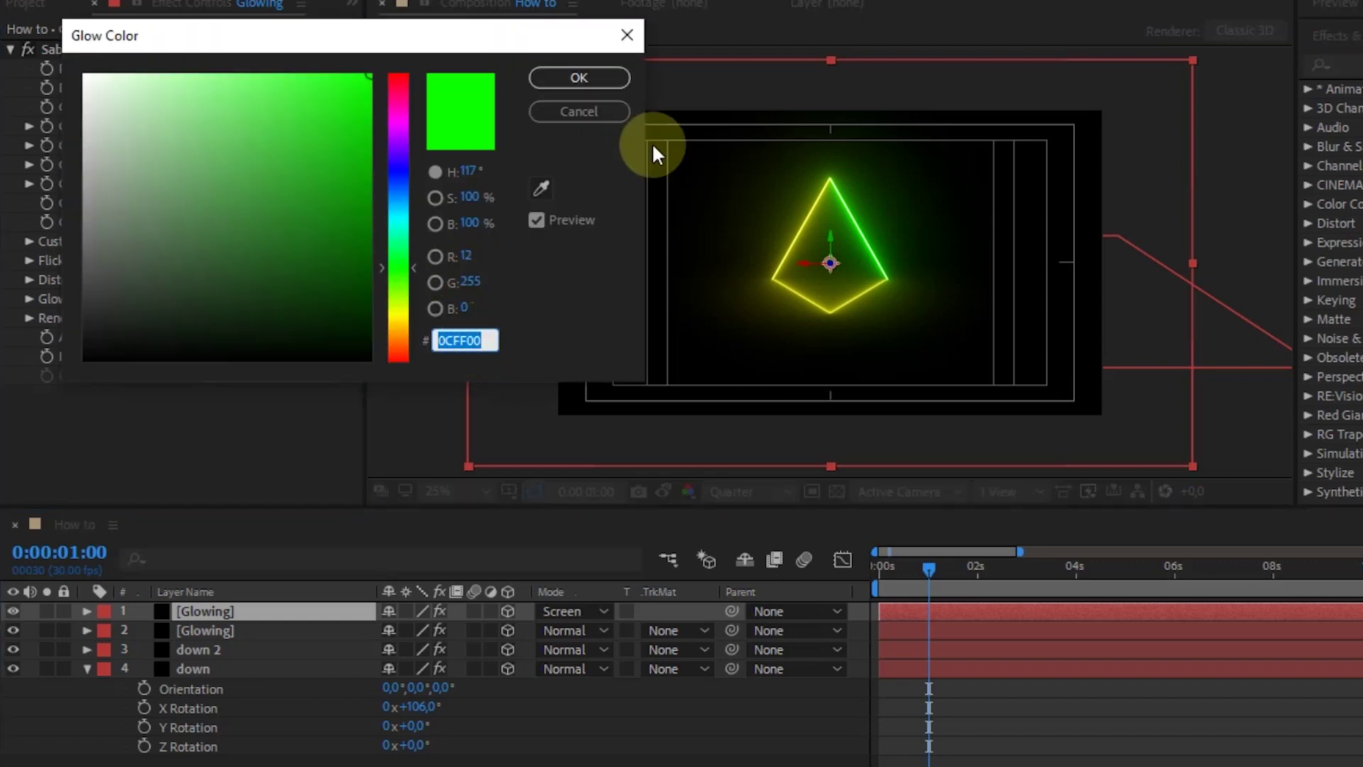
click(627, 39)
click(220, 649)
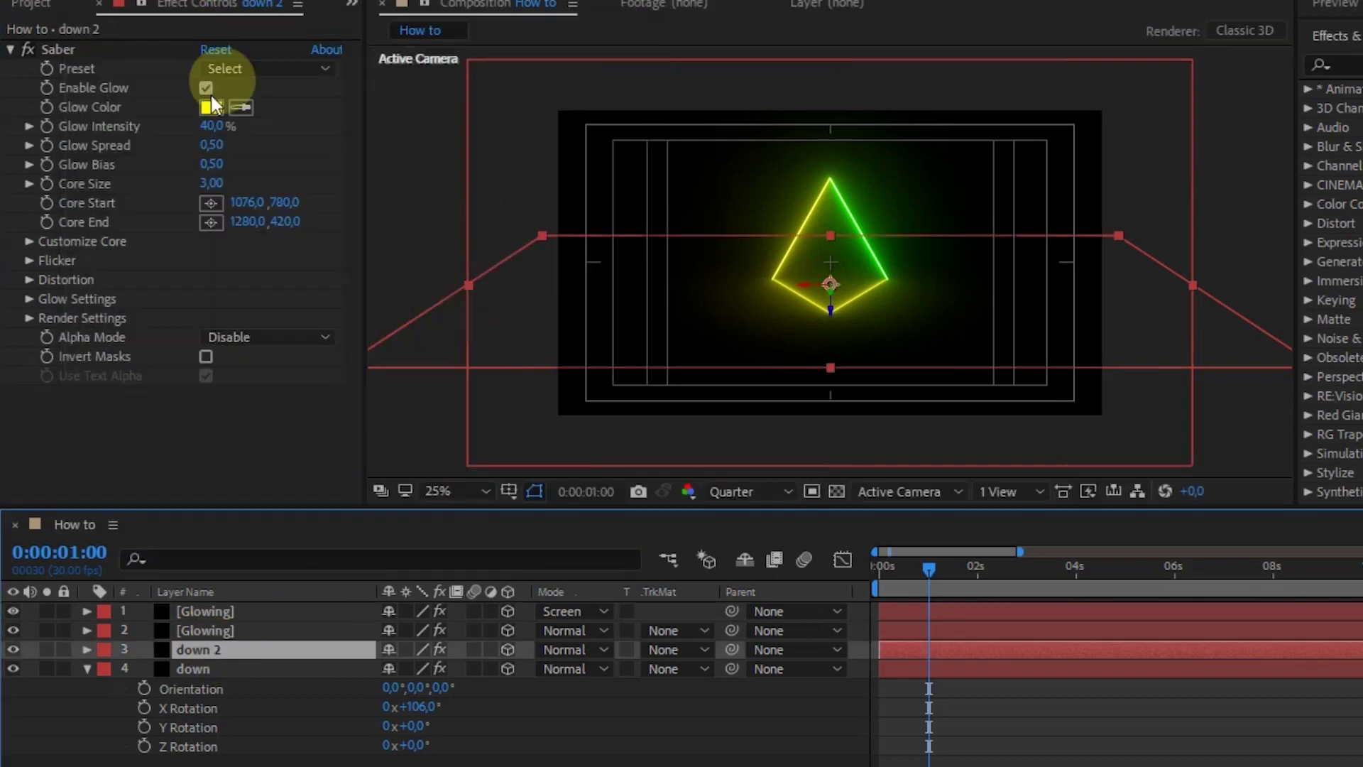
click(211, 106)
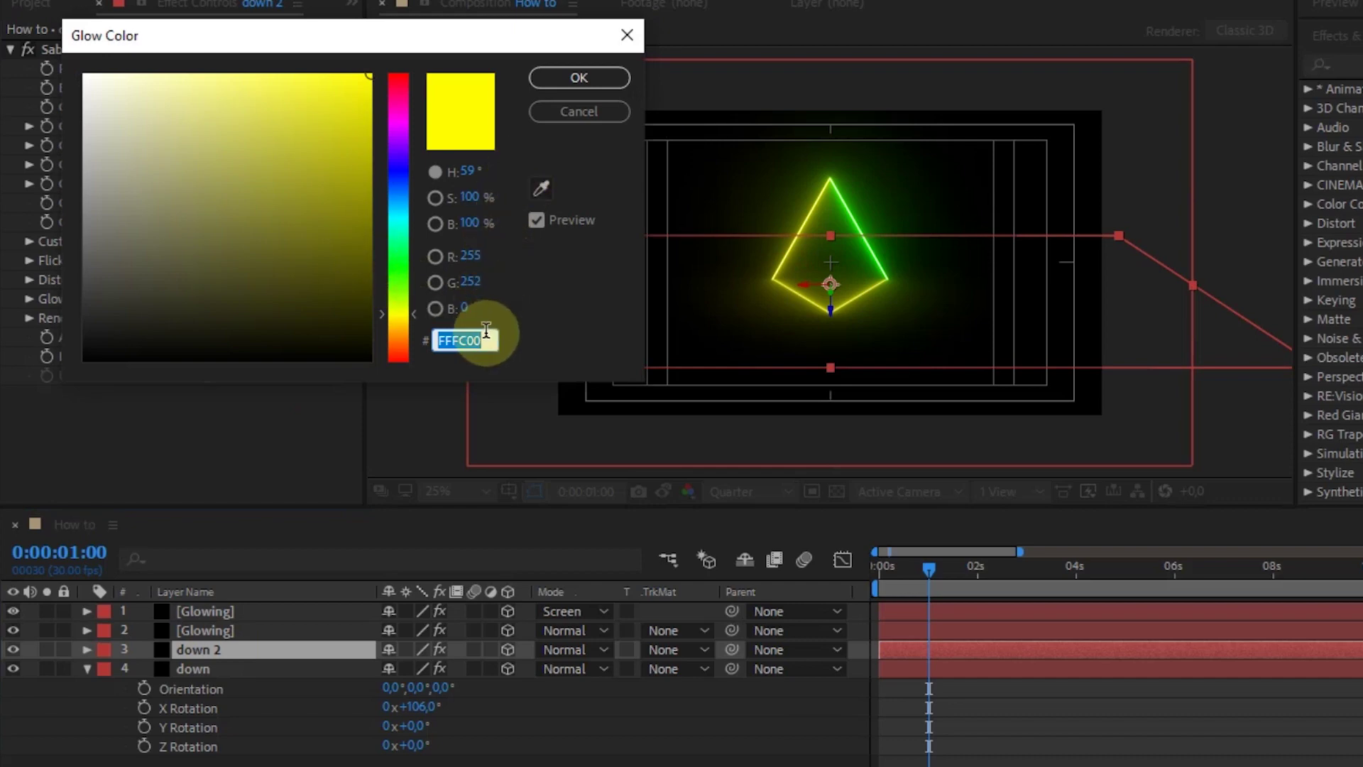
text(0CFF00)
click(577, 78)
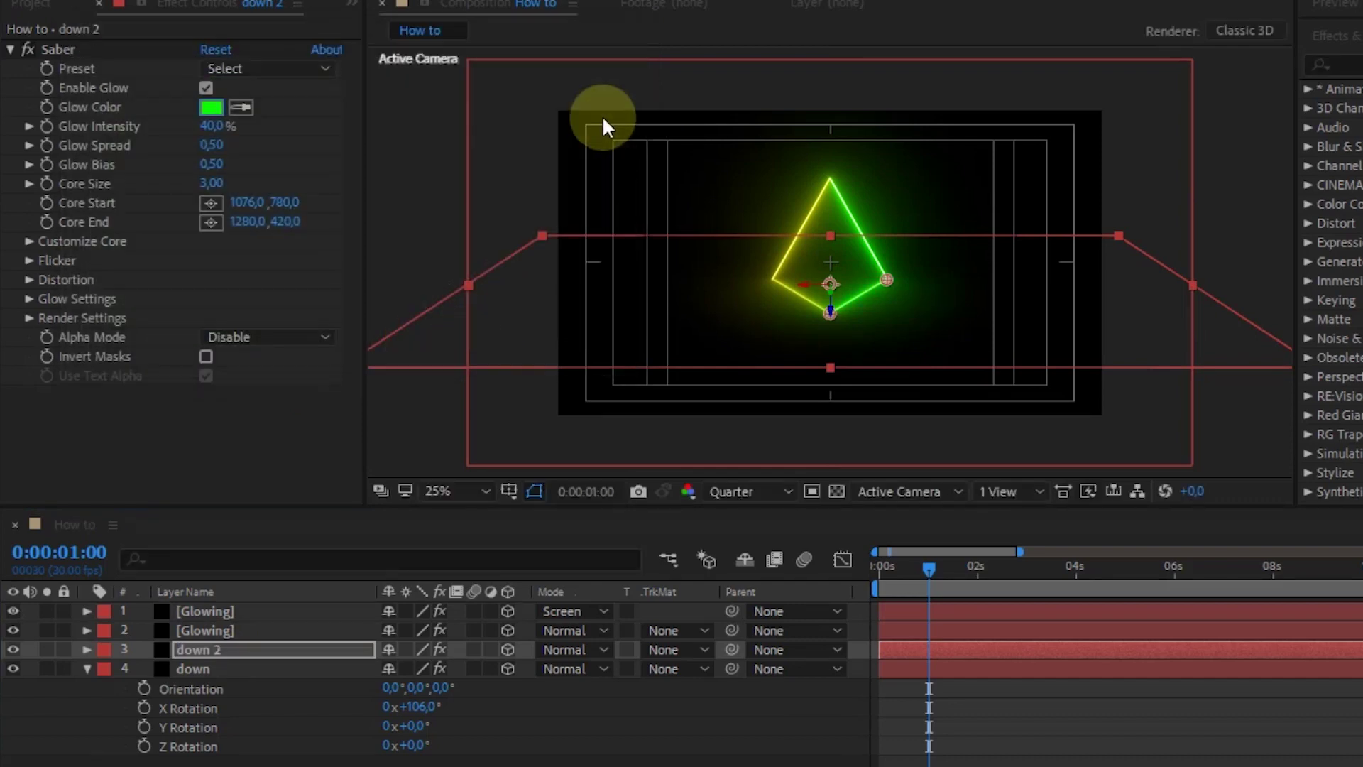
Set the opacity of the down 2 and down layers to 60% at 0:00:01:00
key(t)
click(390, 638)
text(60)
key(Return)
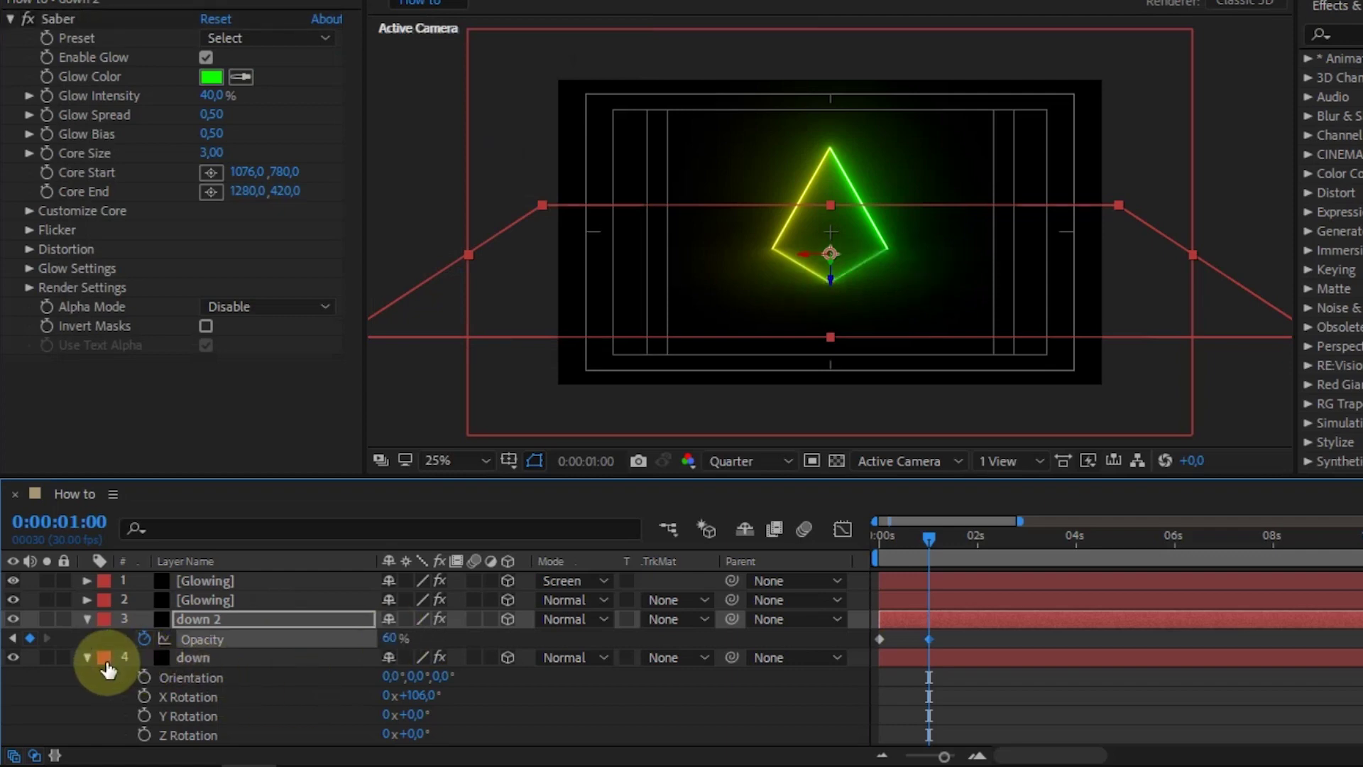
click(184, 658)
key(t)
click(389, 677)
text(60)
key(Return)
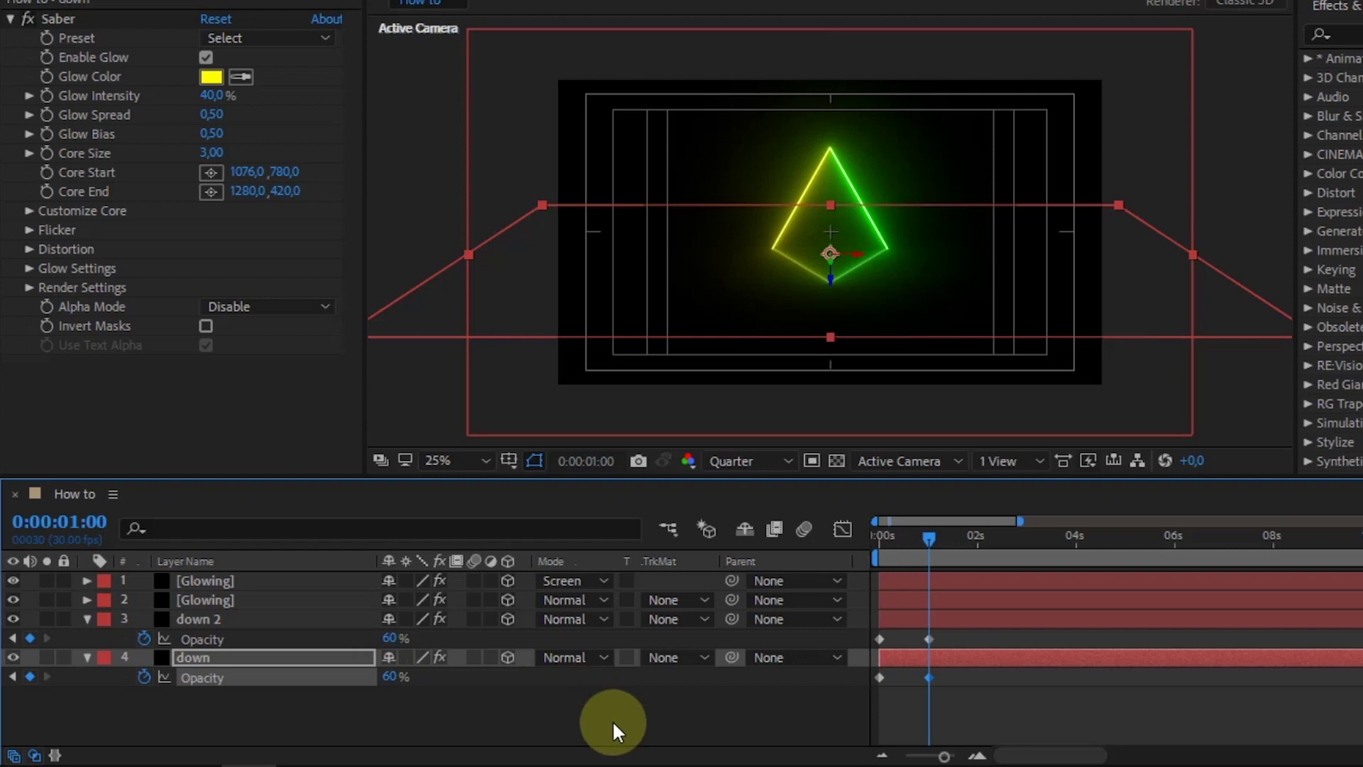
Add a two-node camera with the 50mm preset to the composition
right_click(458, 703)
mouse_move(533, 461)
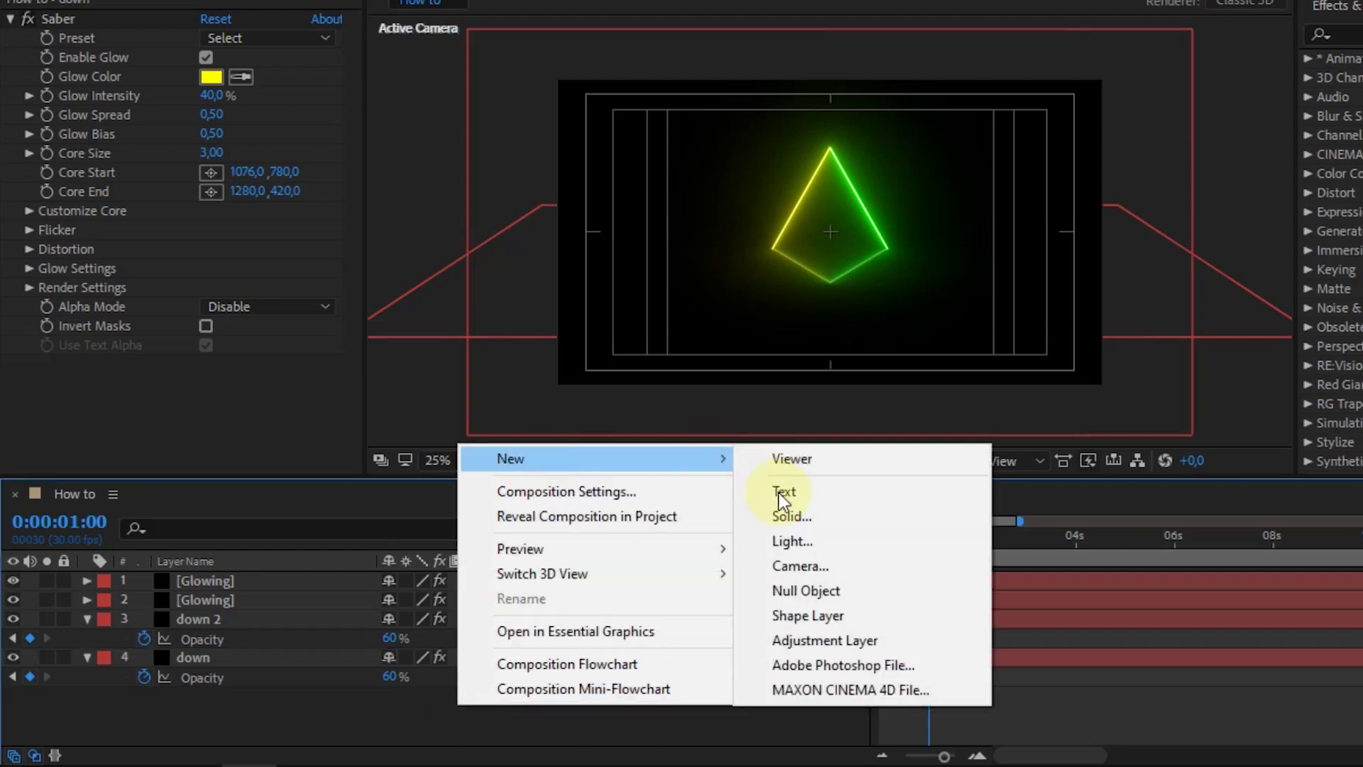
click(802, 566)
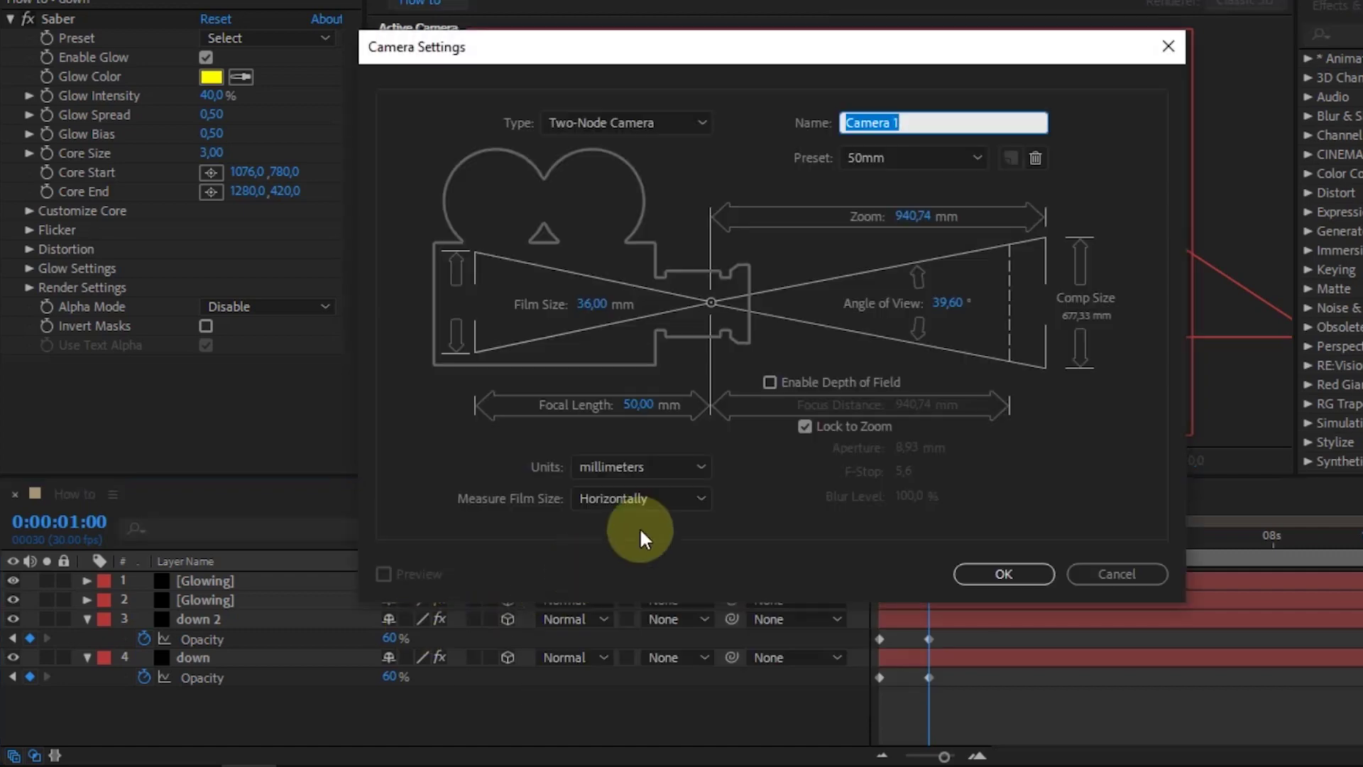
click(987, 576)
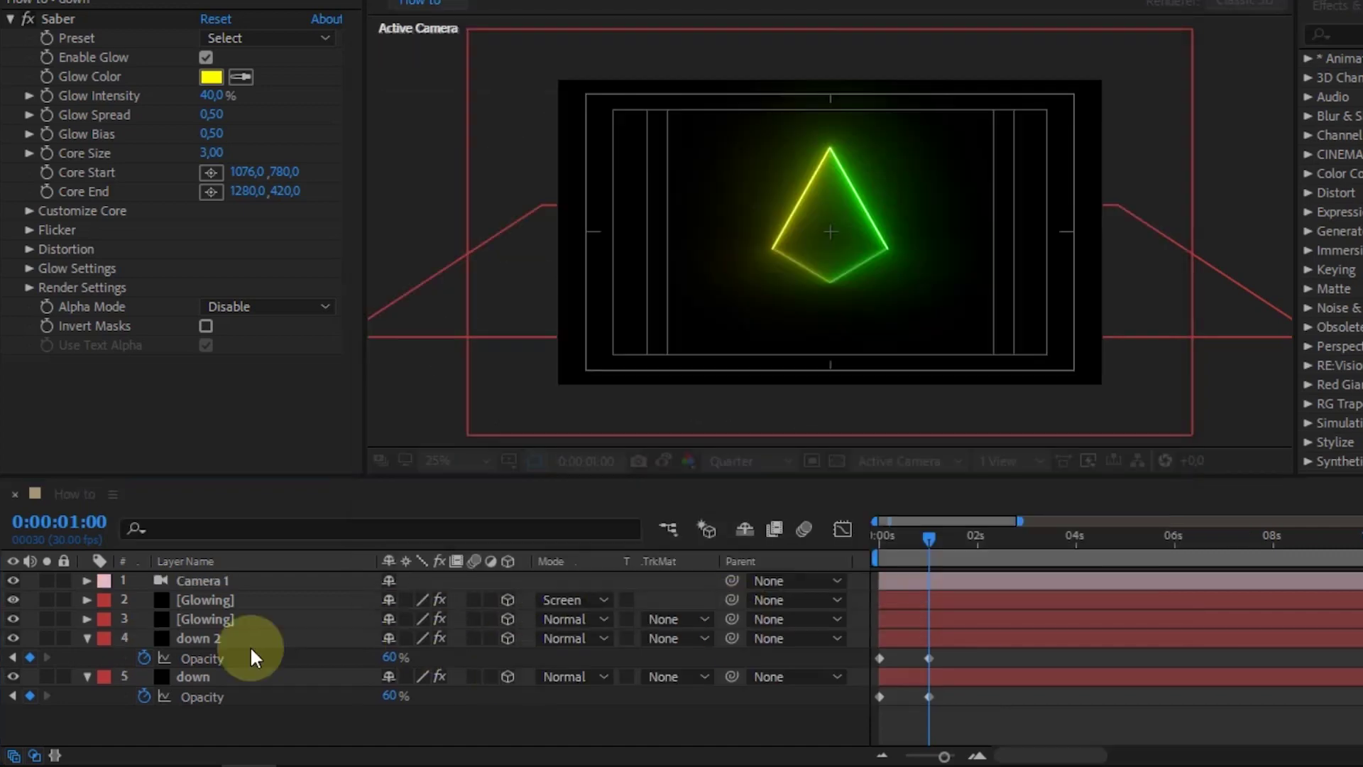
Set Camera 1's blur level to 705%
click(88, 581)
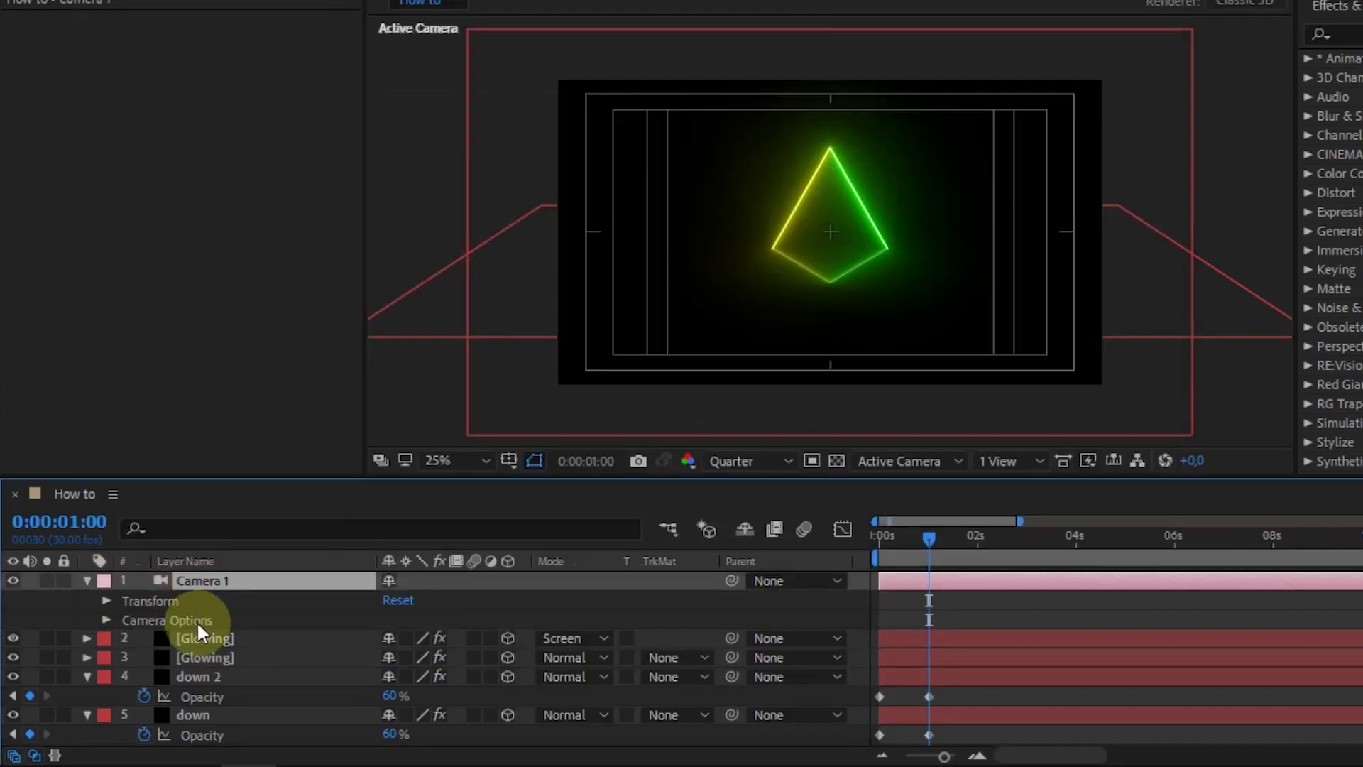
click(107, 619)
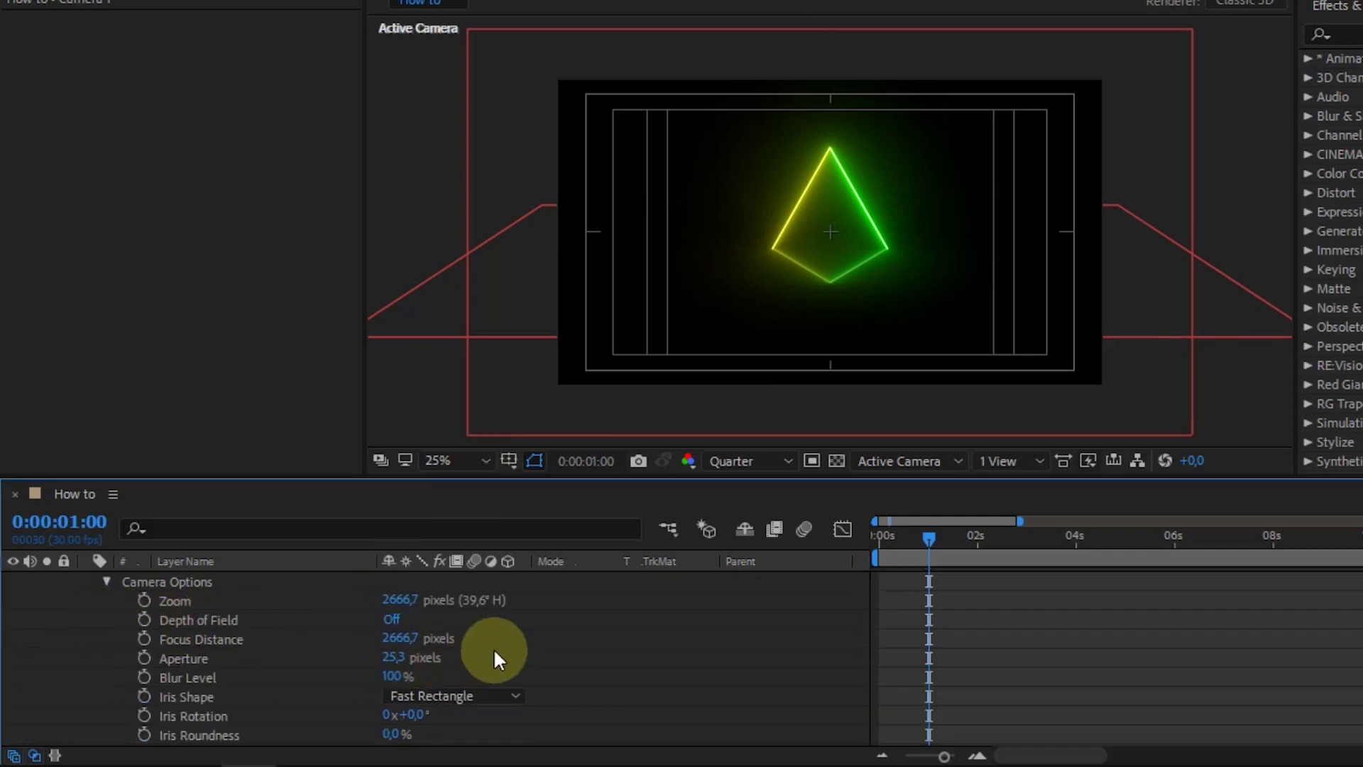
click(403, 675)
text(705)
key(Return)
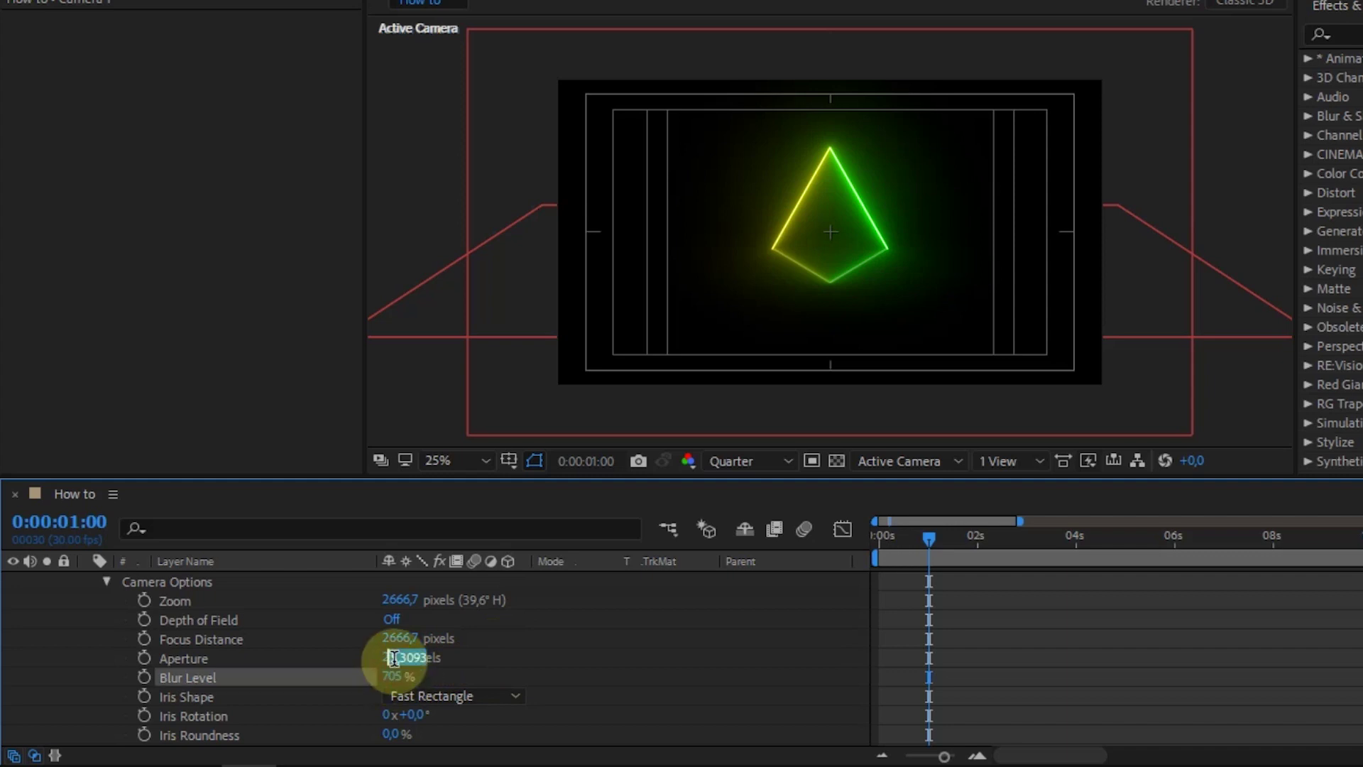
Set Camera 1's aperture to 135 pixels and turn on its depth of field
click(408, 658)
text(1)
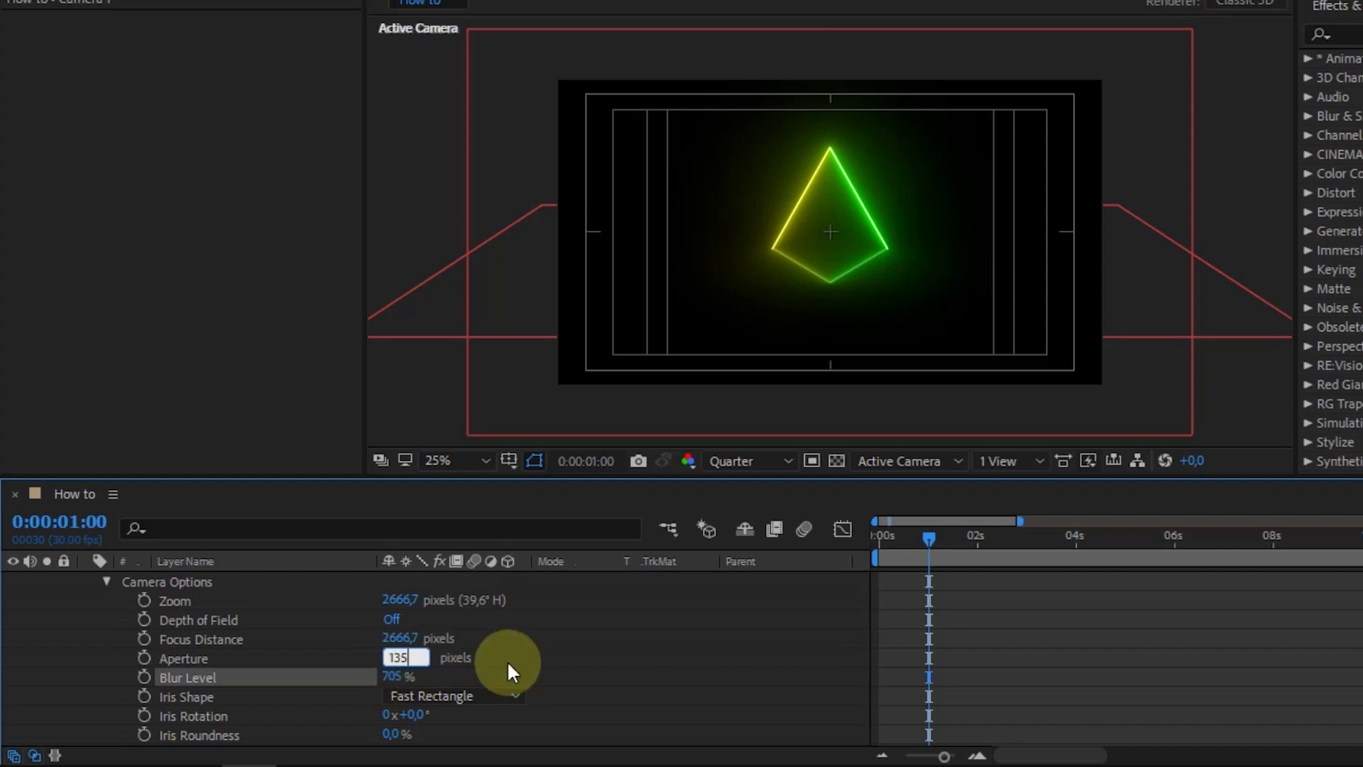
text(35)
key(Return)
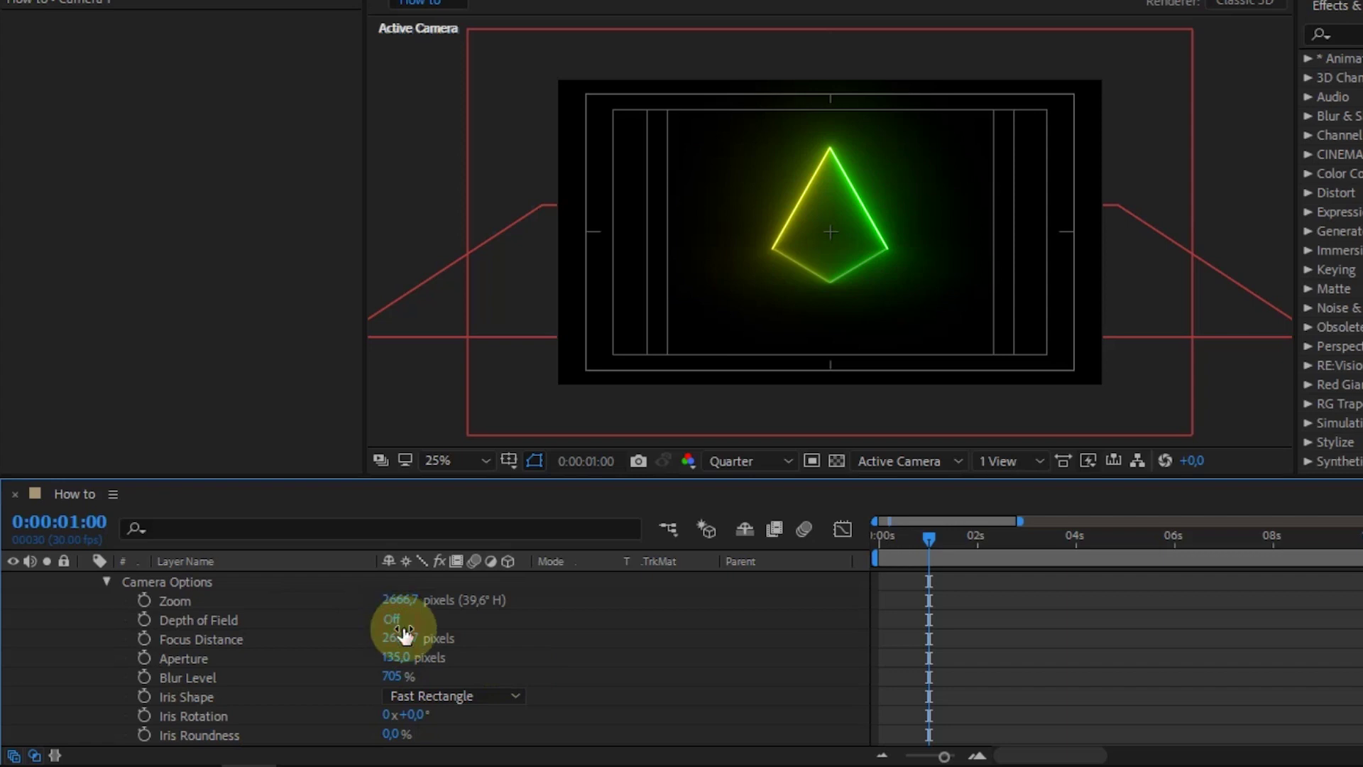
click(395, 620)
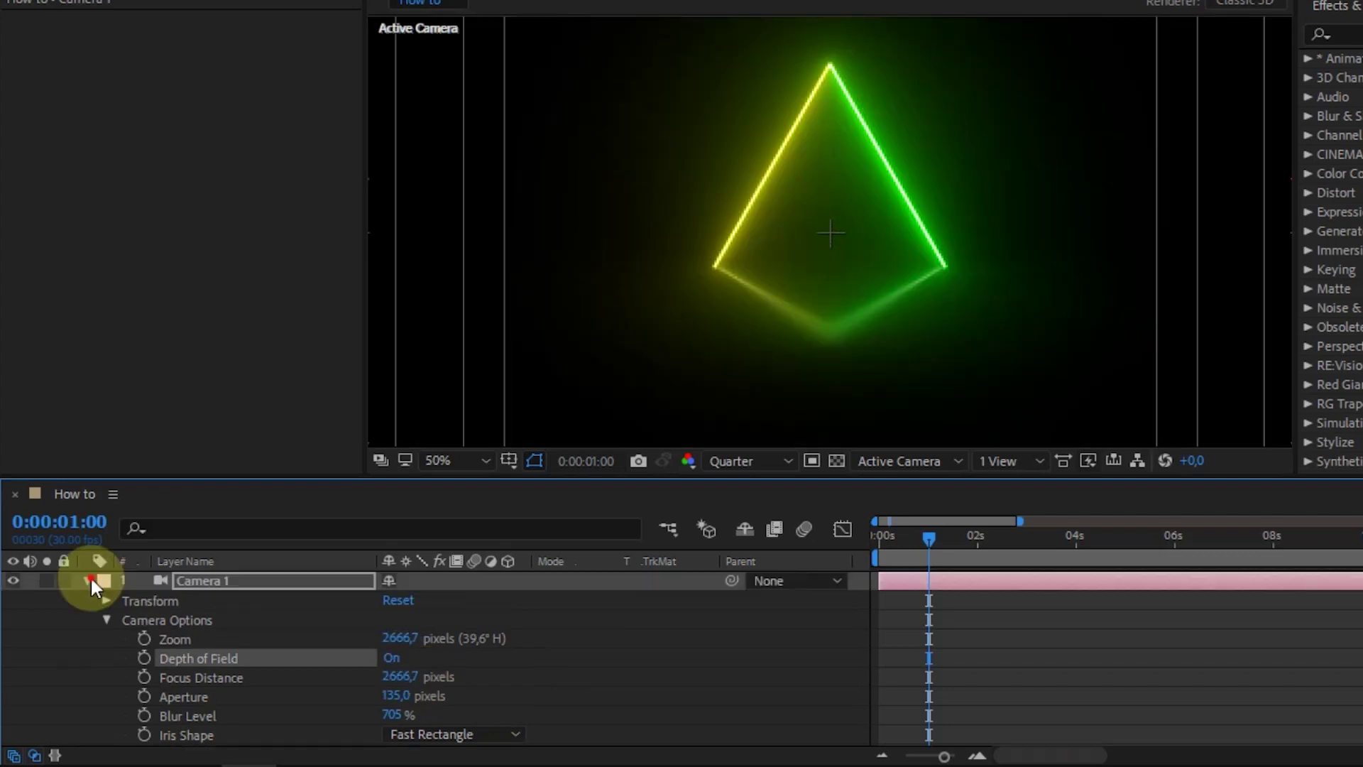
click(88, 579)
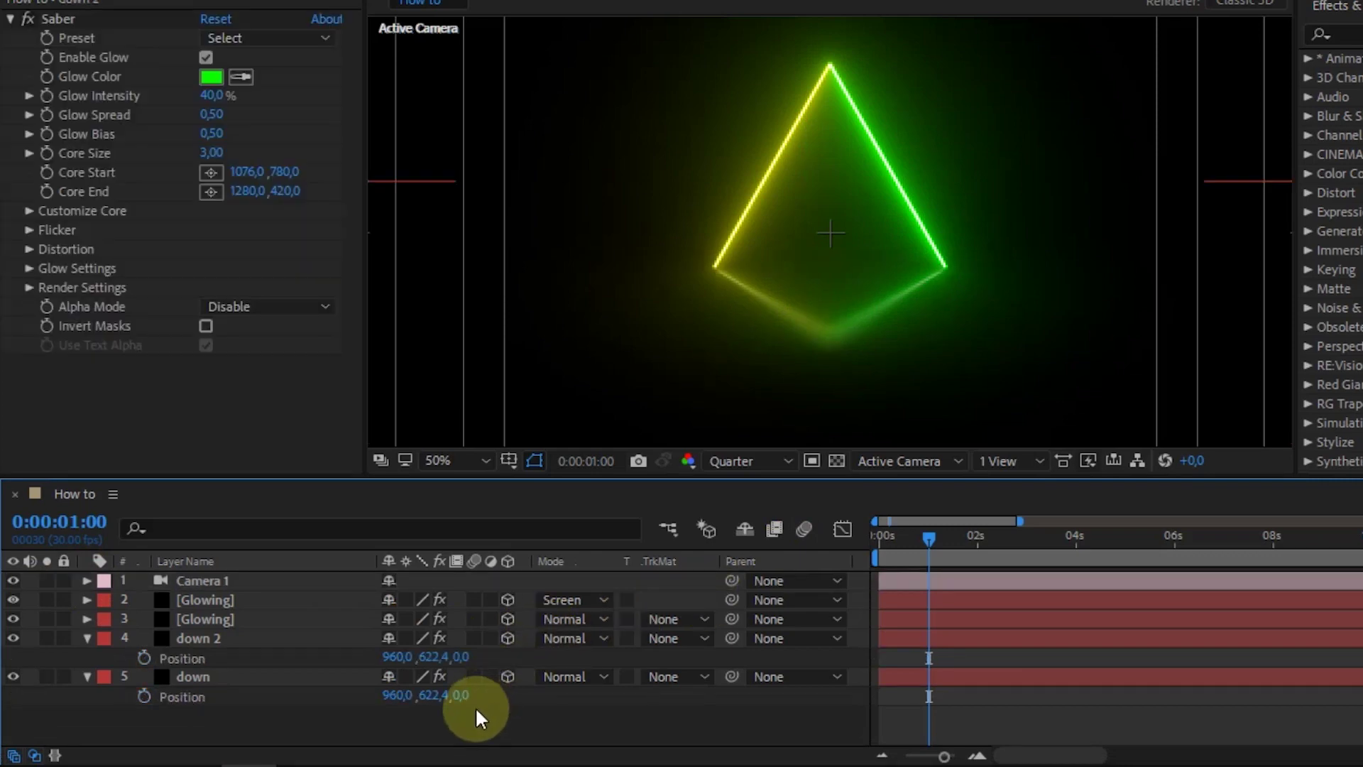
Add a null object to the composition and parent Camera 1 to it
right_click(433, 717)
mouse_move(496, 473)
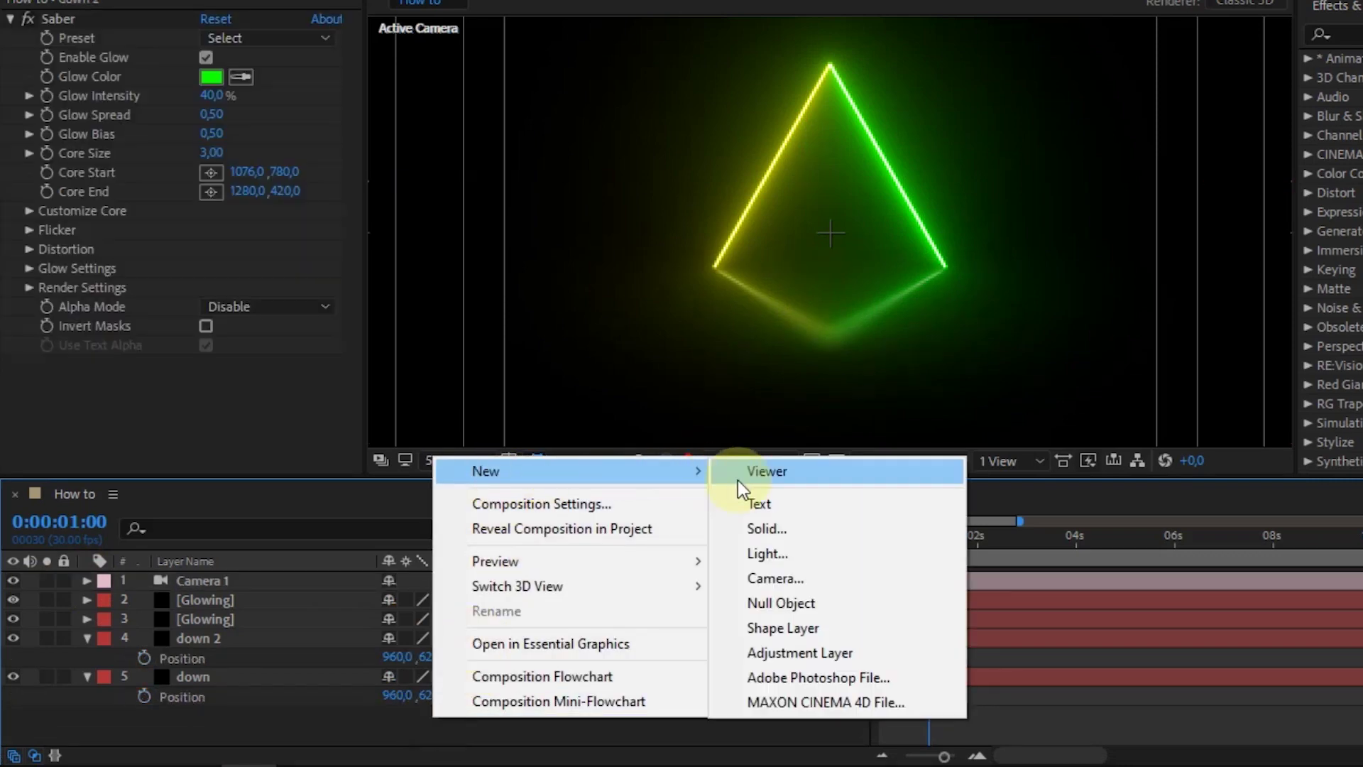
click(771, 603)
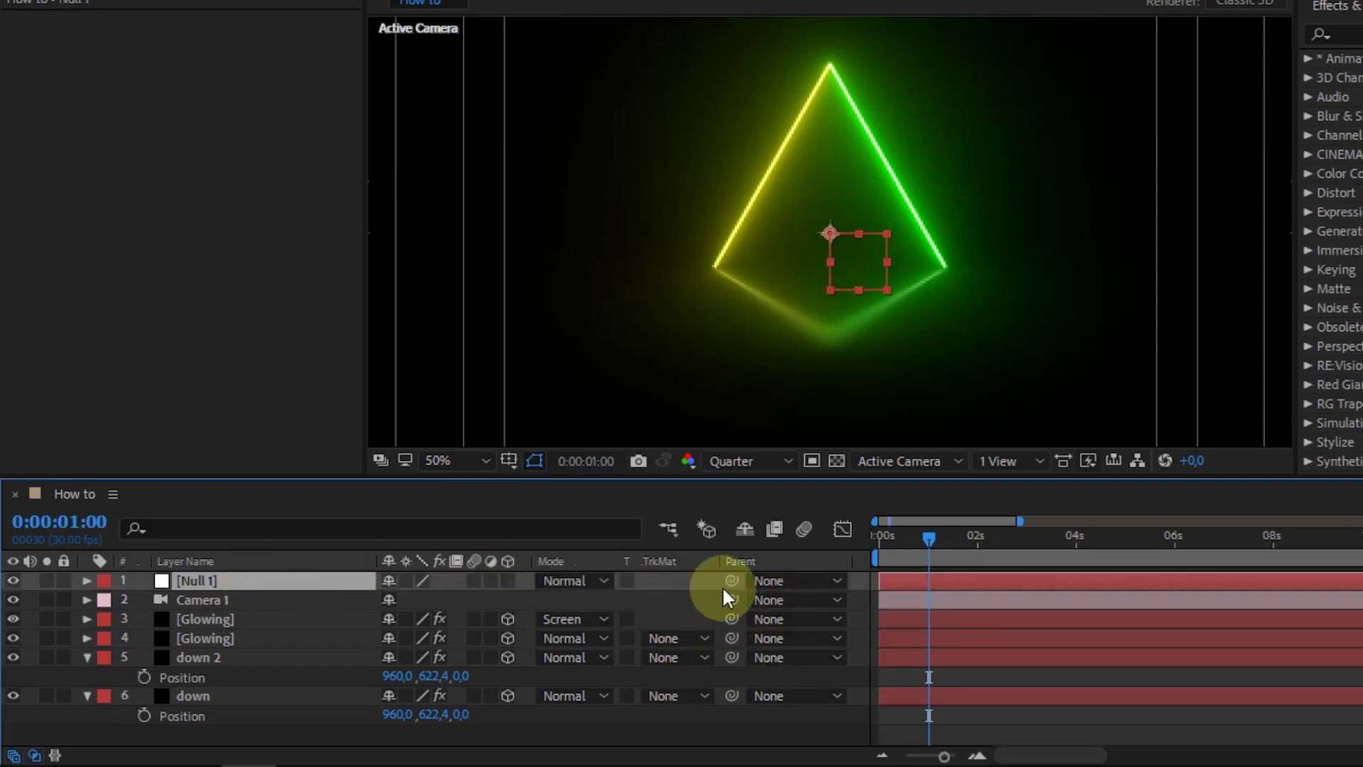
drag(362, 586, 361, 583)
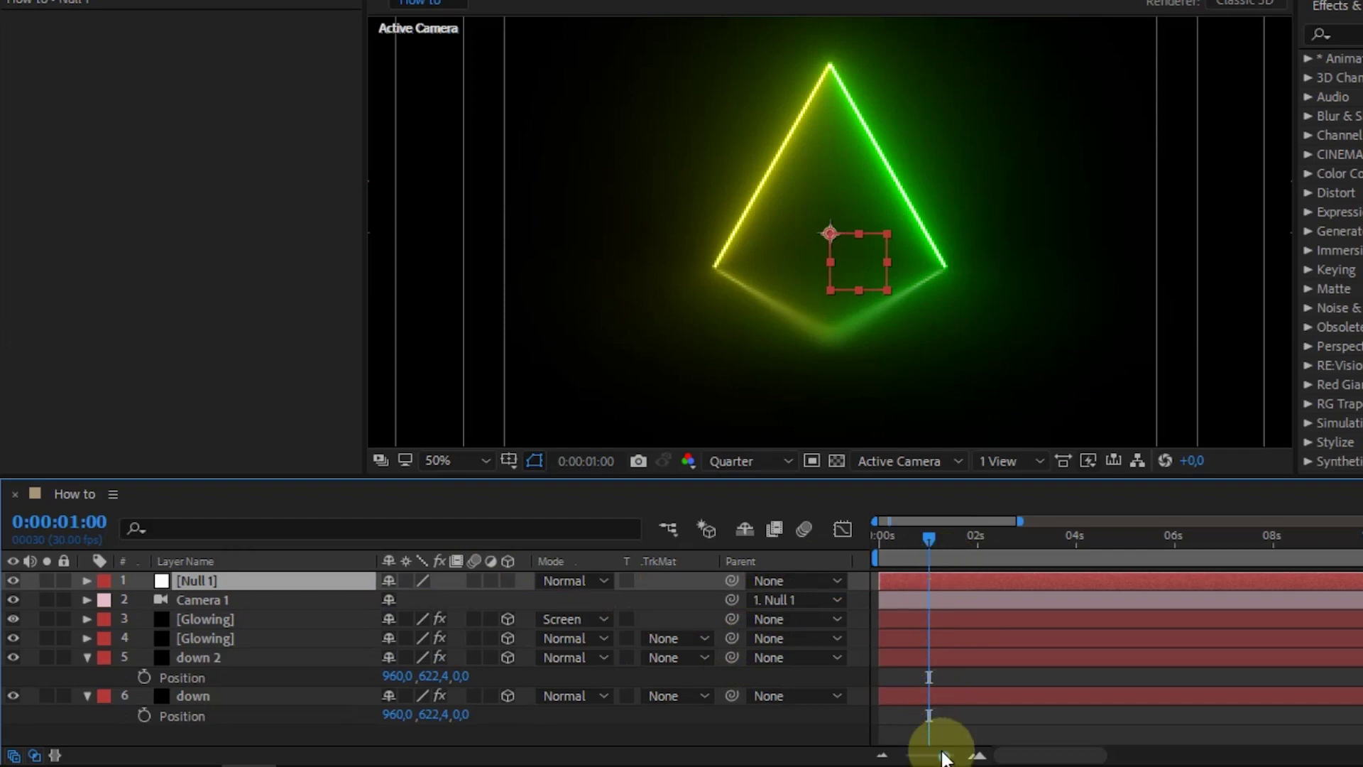
Start a Scale keyframe of 100% on the null layer at 0:00:00:00
drag(945, 757, 871, 756)
key(Home)
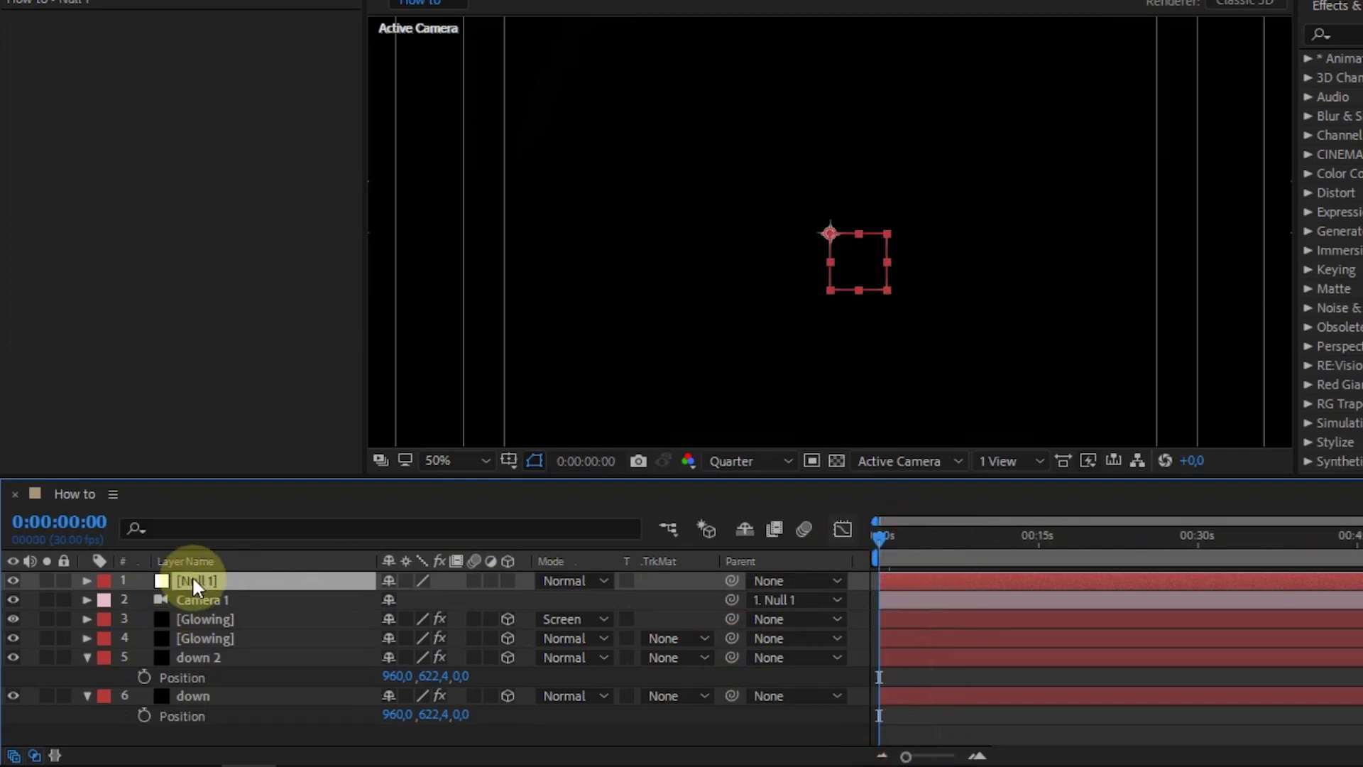
key(s)
click(145, 599)
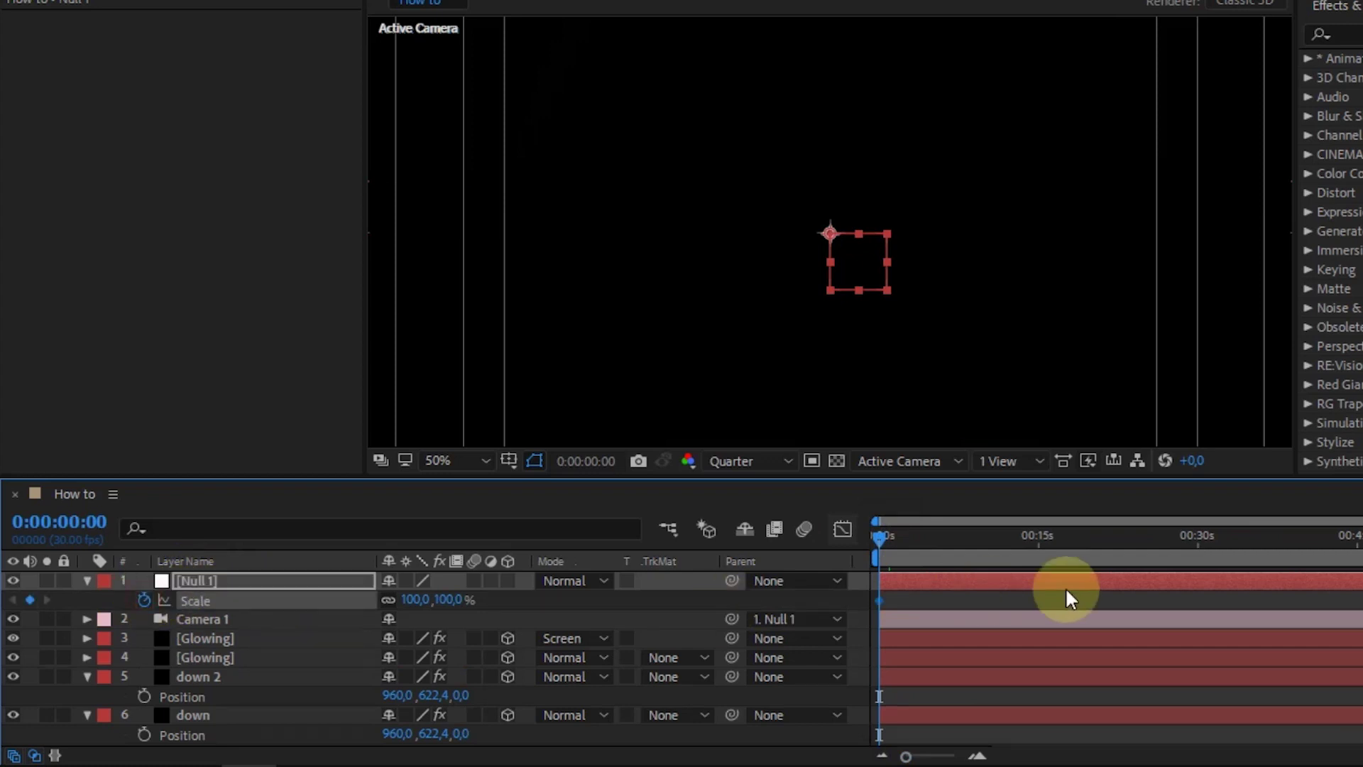
Keyframe the null's scale at 1% at 0:00:05:00 and hide the layer mode and track matte columns
drag(906, 757, 952, 756)
click(975, 538)
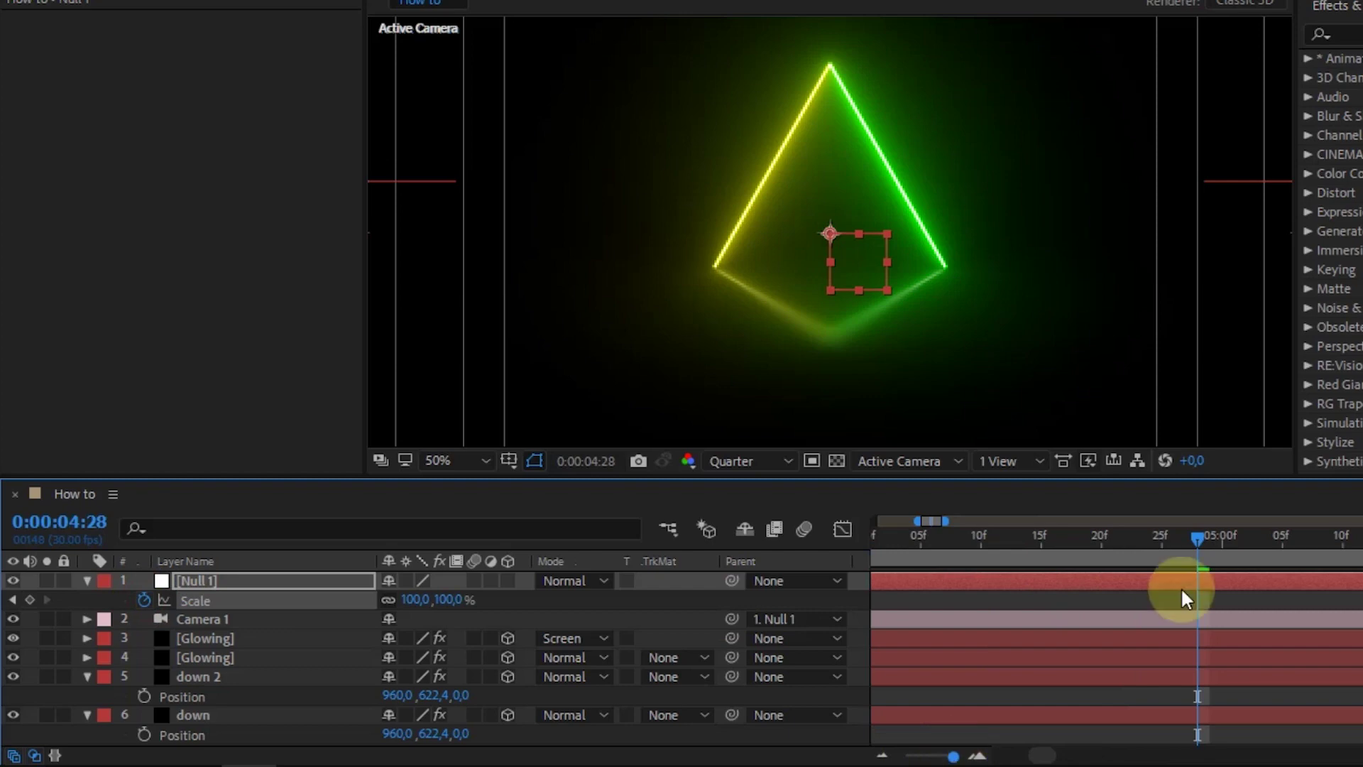
click(1225, 561)
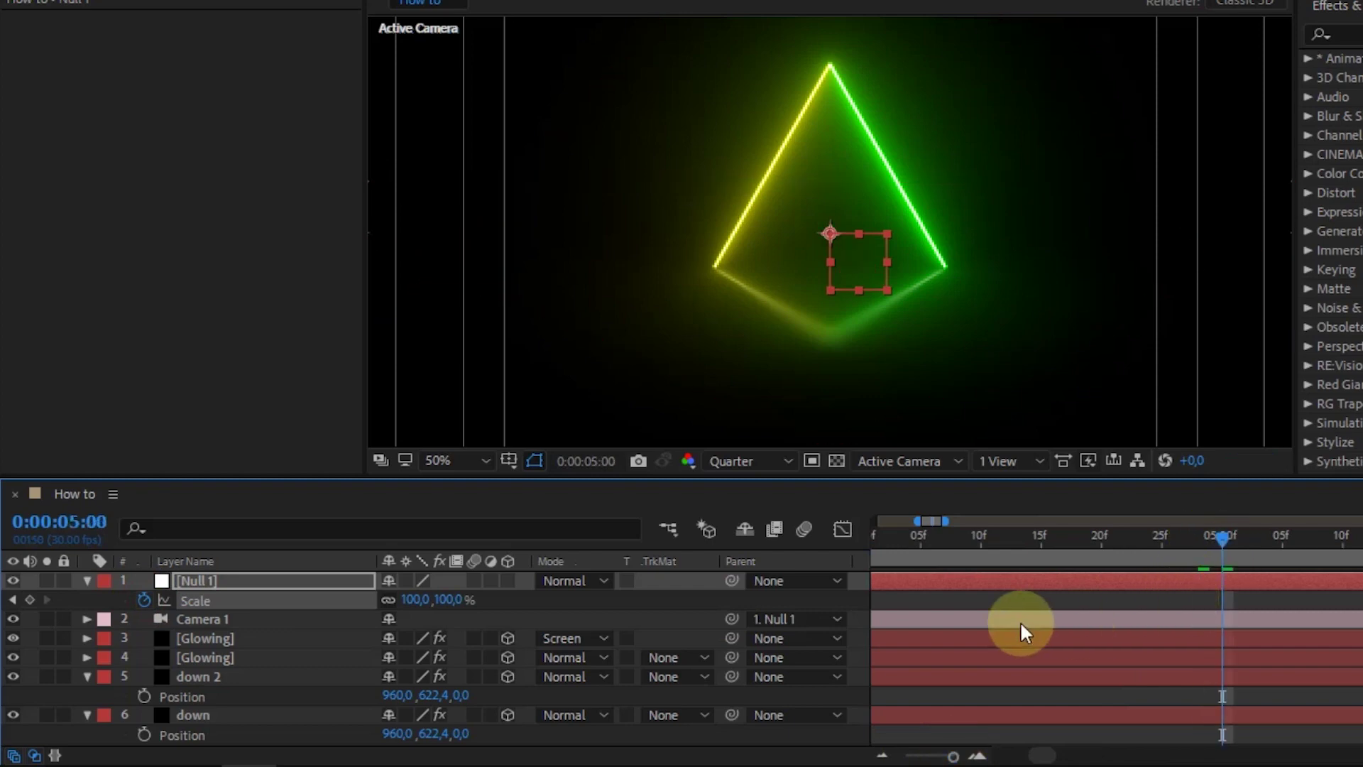
key(comma)
drag(441, 600, 354, 615)
click(298, 408)
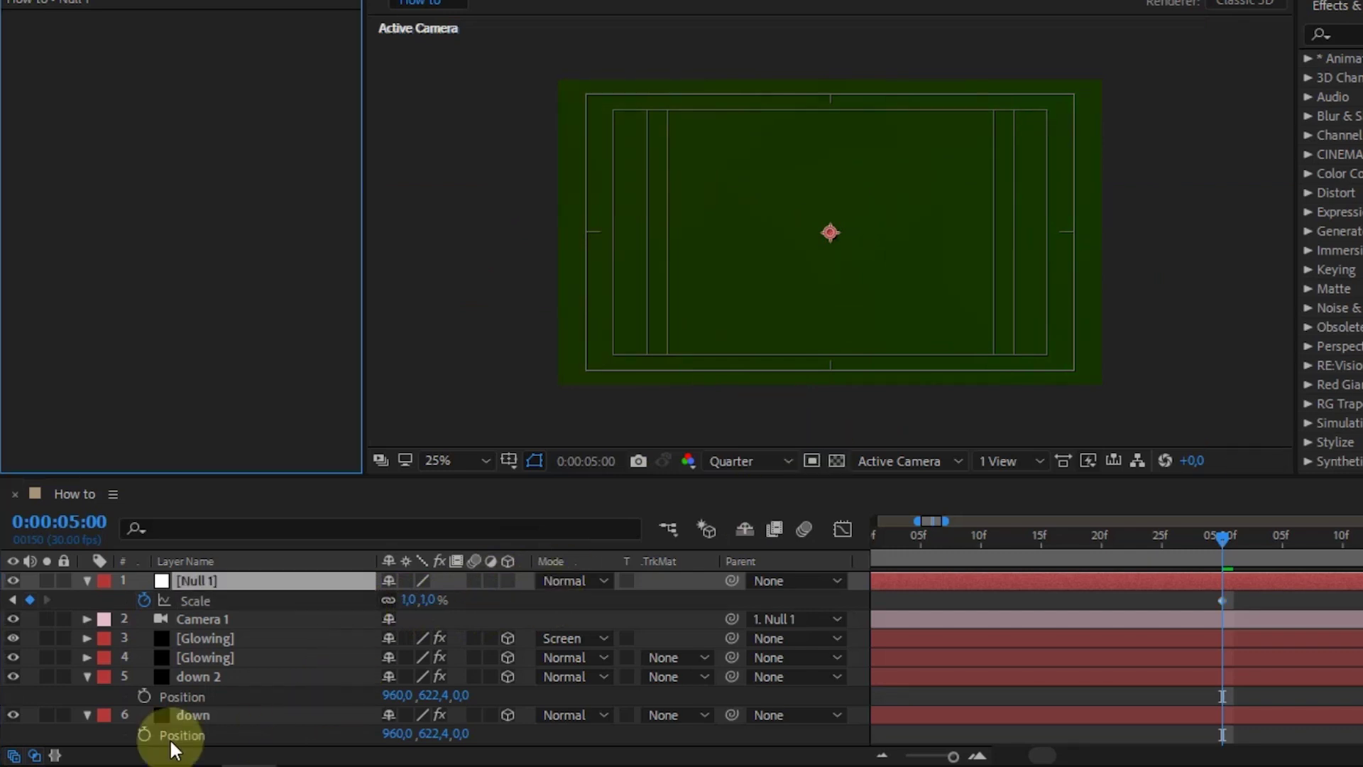
click(34, 755)
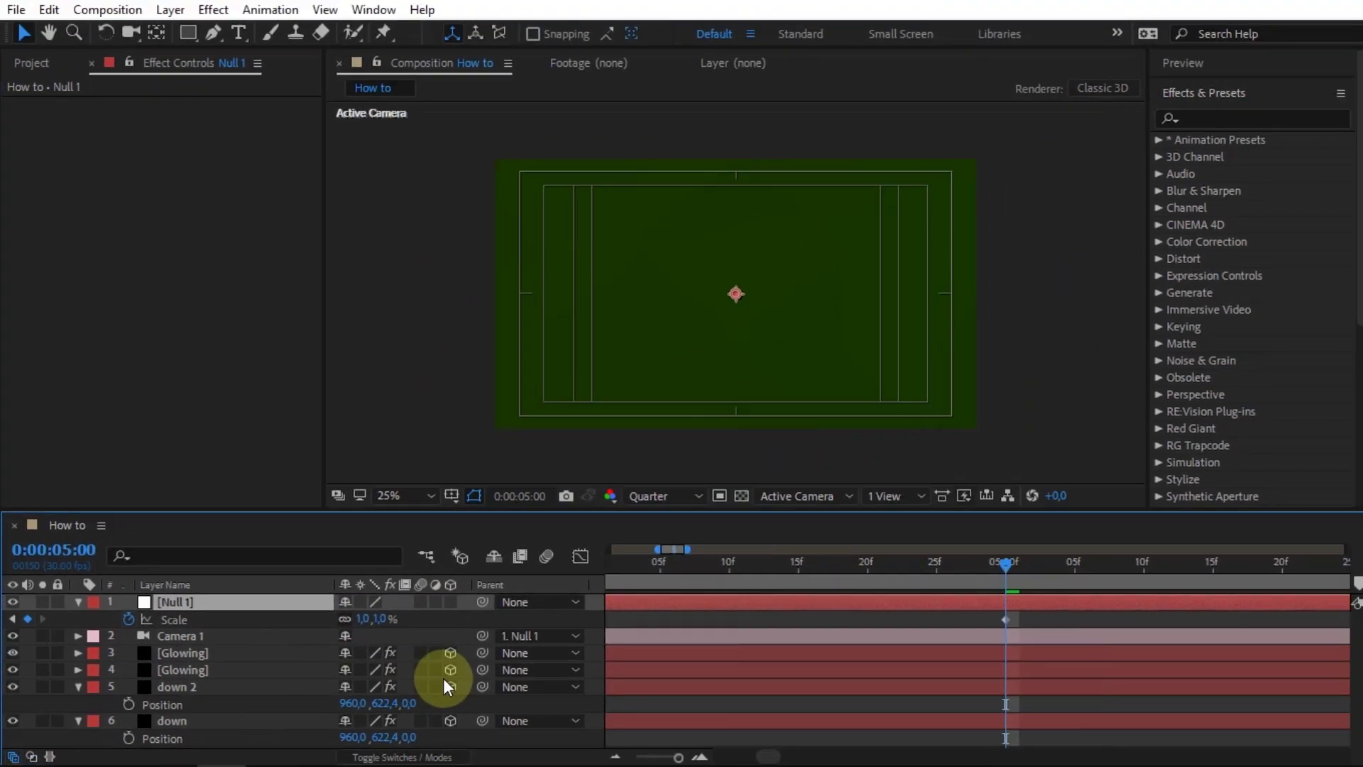
Create a black solid named floor, 1920 px wide and 1080 px high
right_click(467, 622)
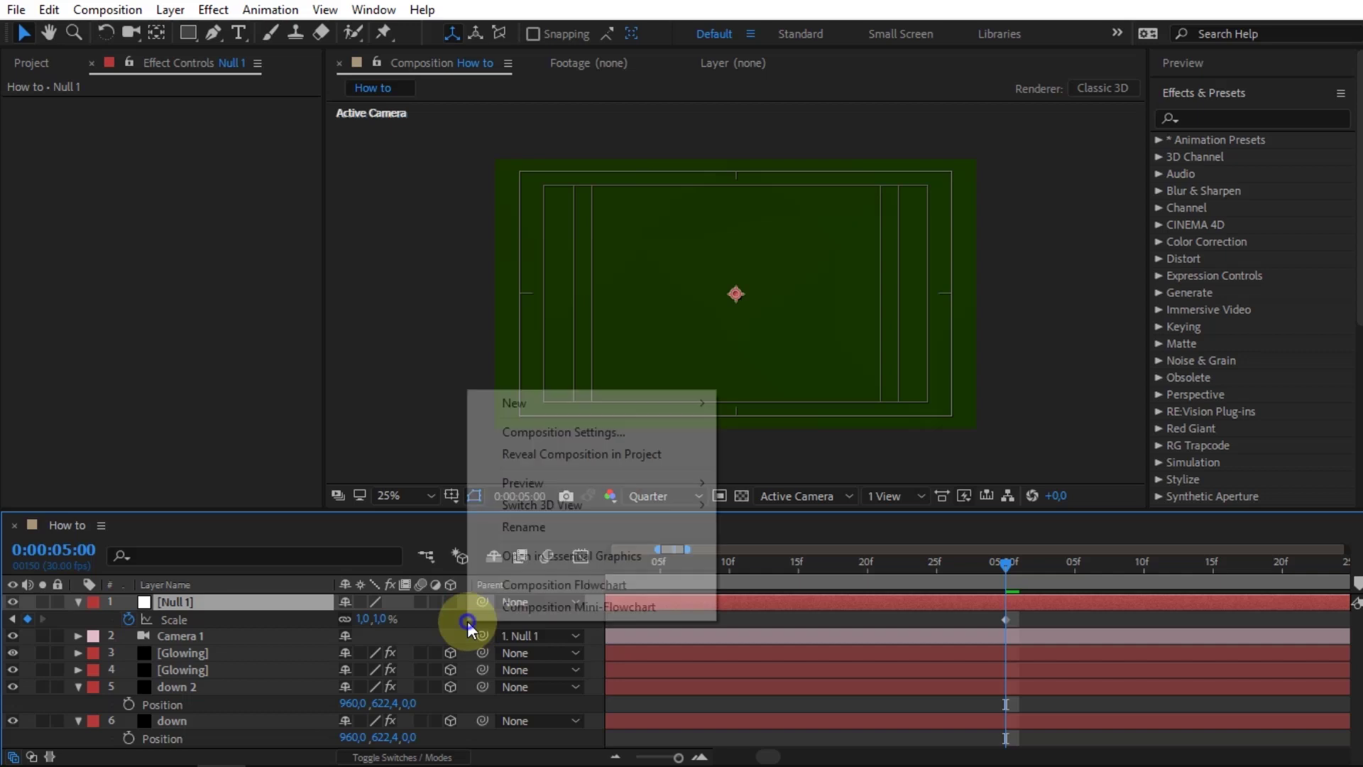
mouse_move(618, 403)
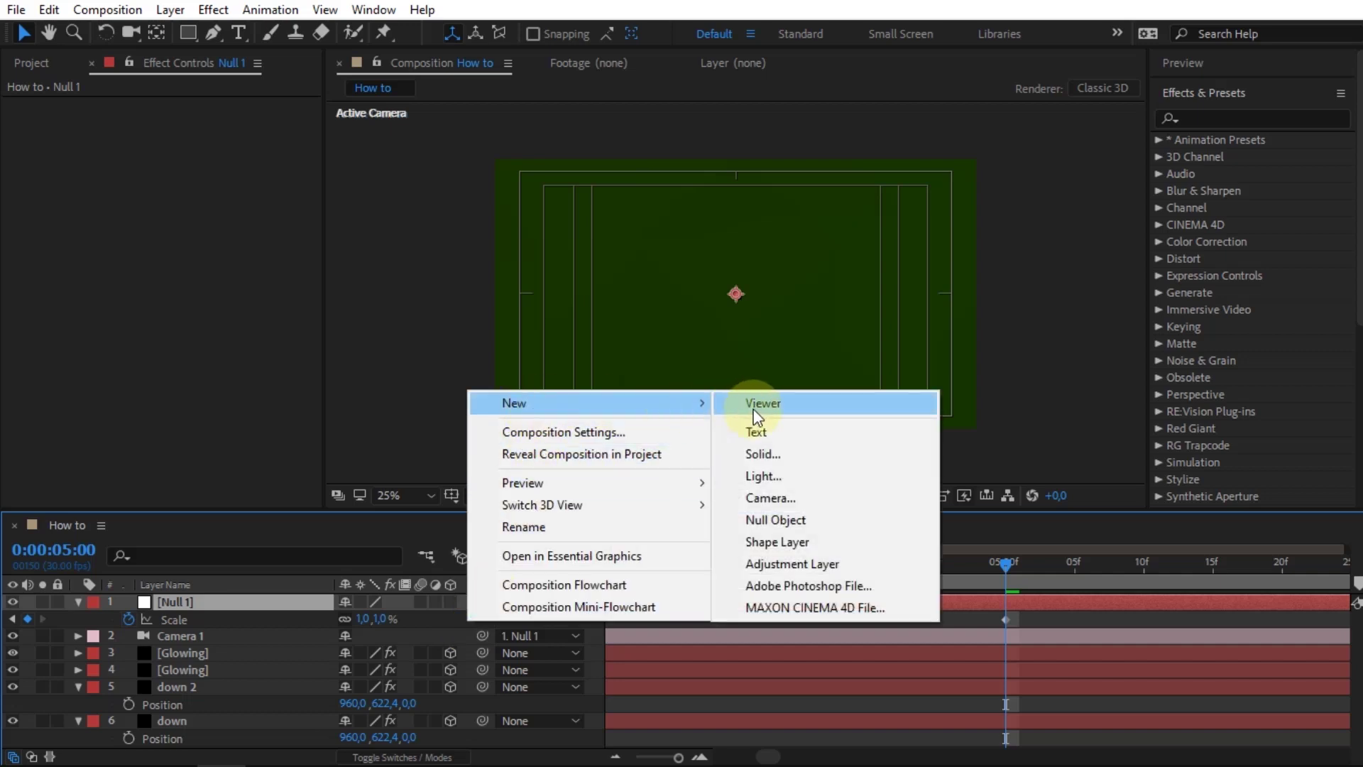
click(762, 454)
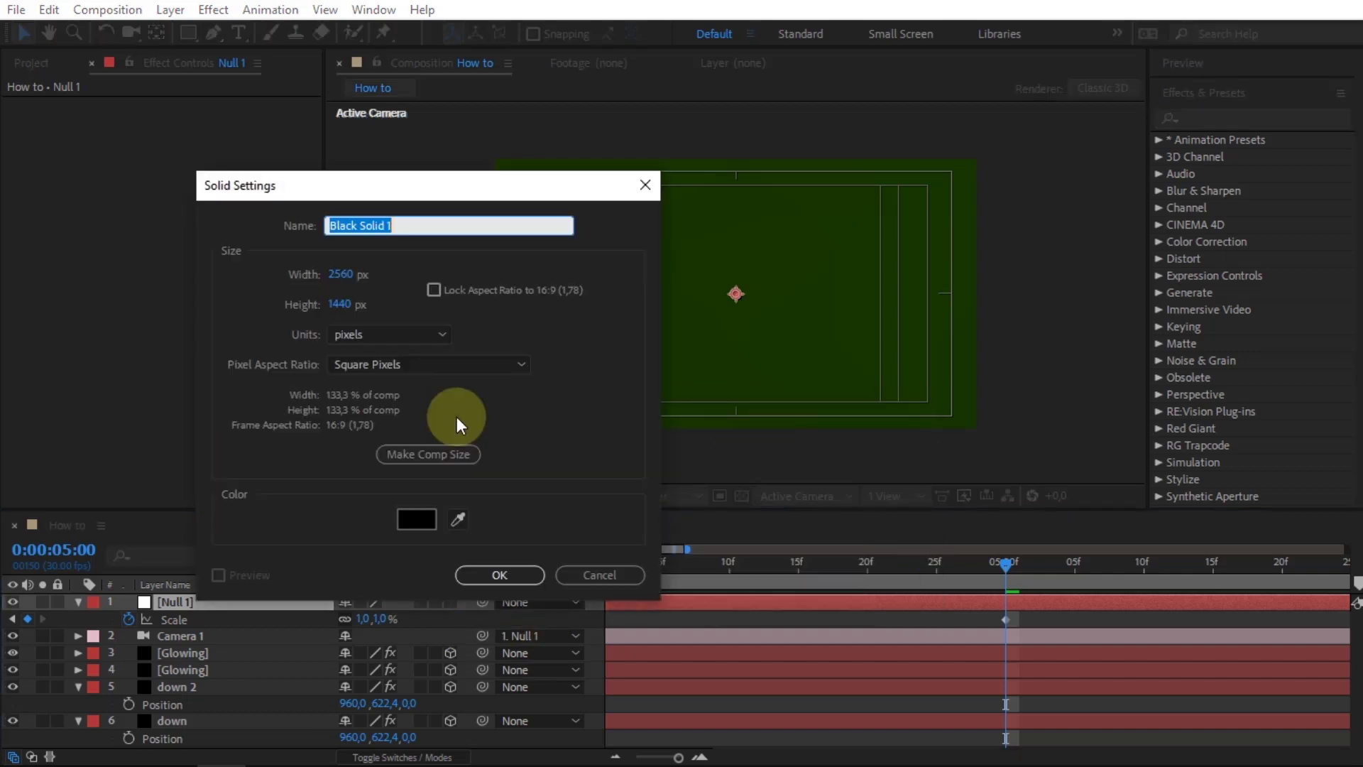
text(foo)
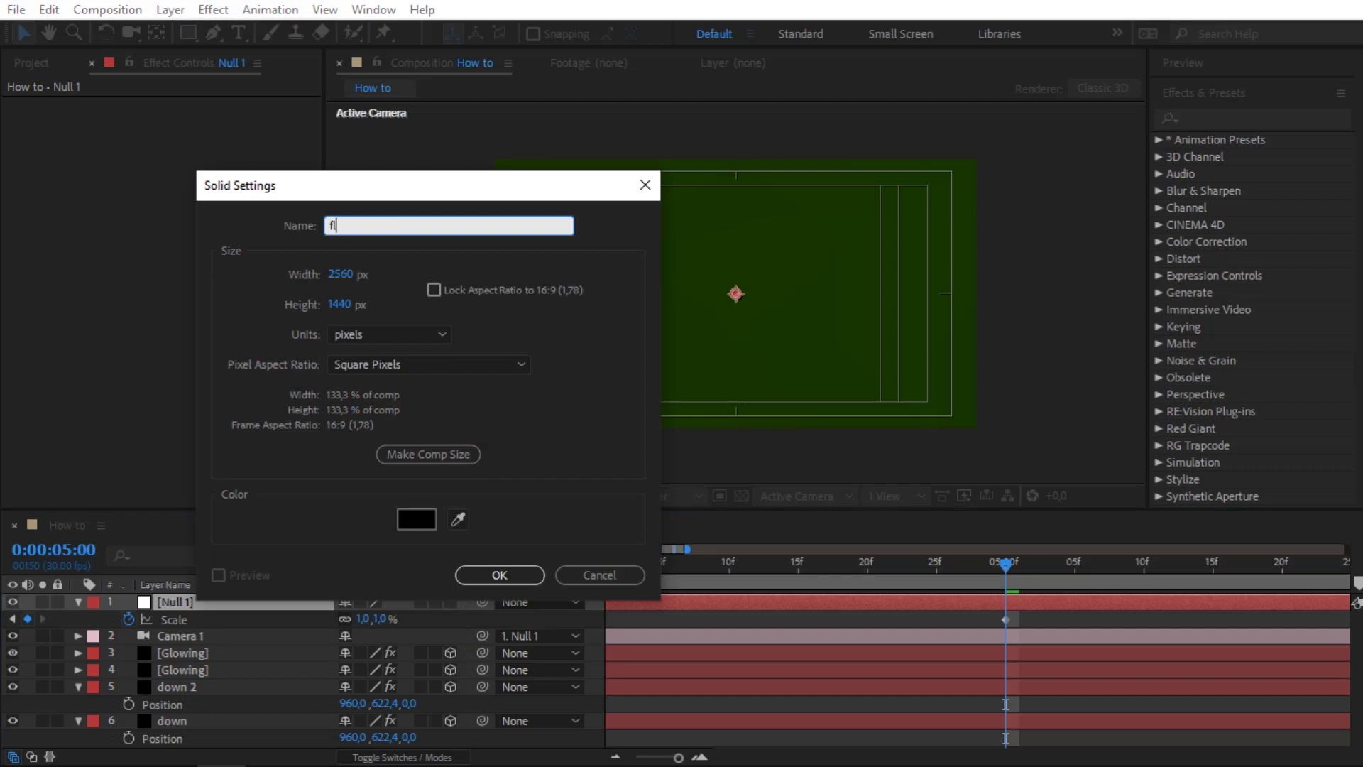
text(or)
key(Tab)
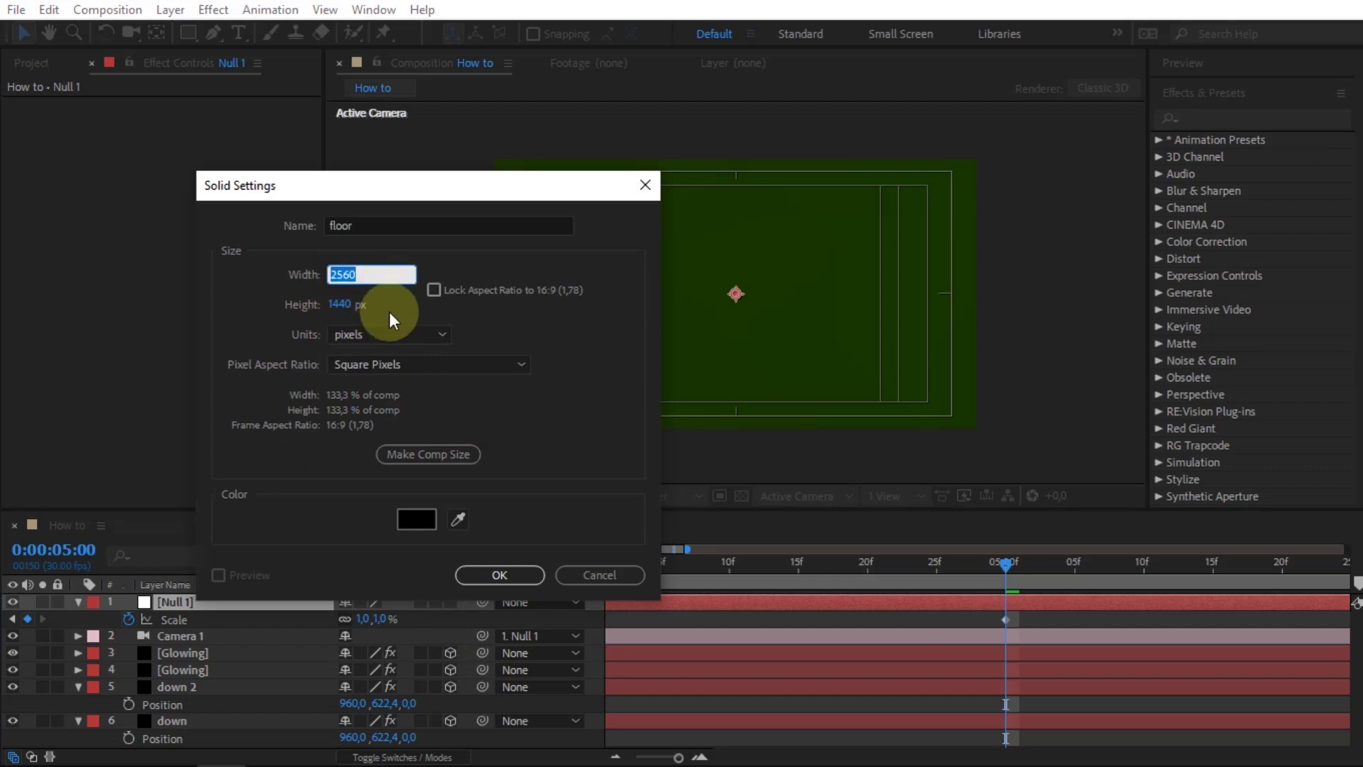
text(1920)
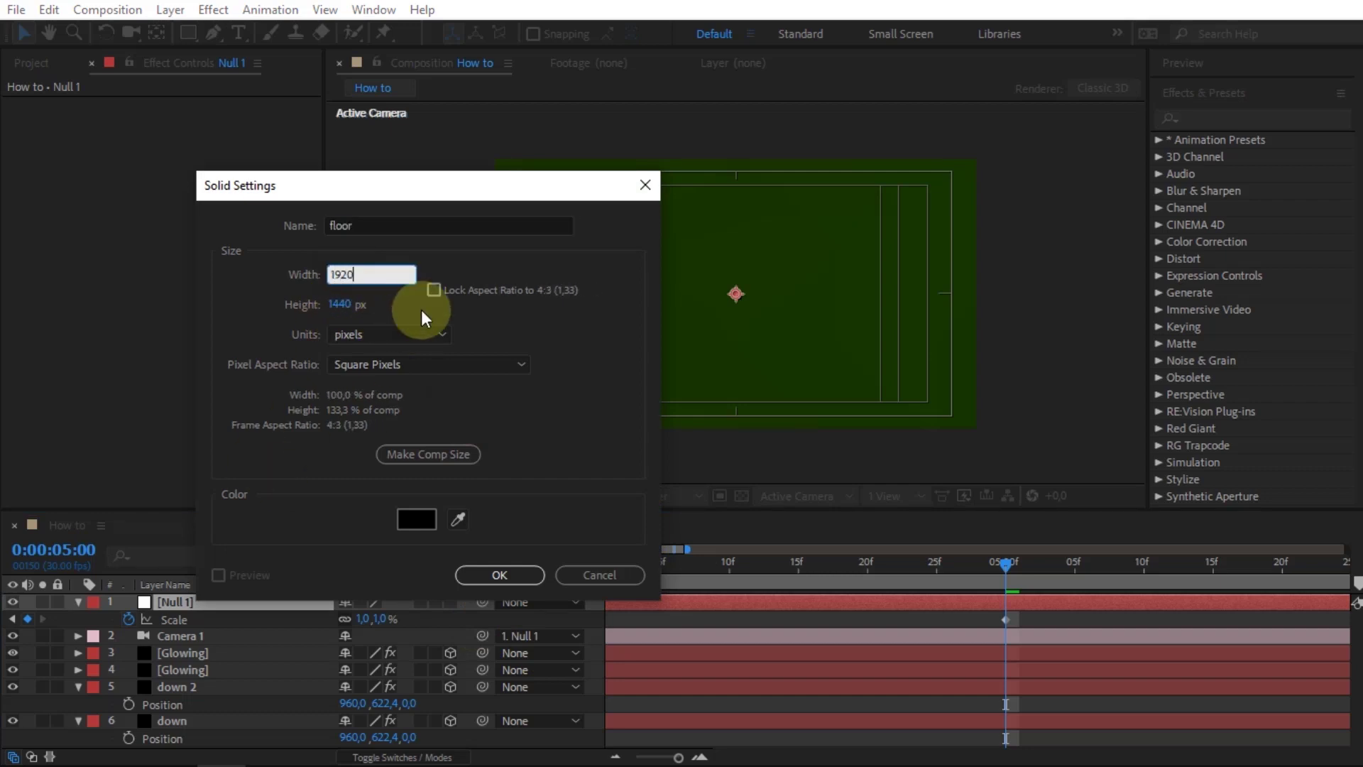
click(434, 289)
click(433, 289)
click(342, 305)
text(1080)
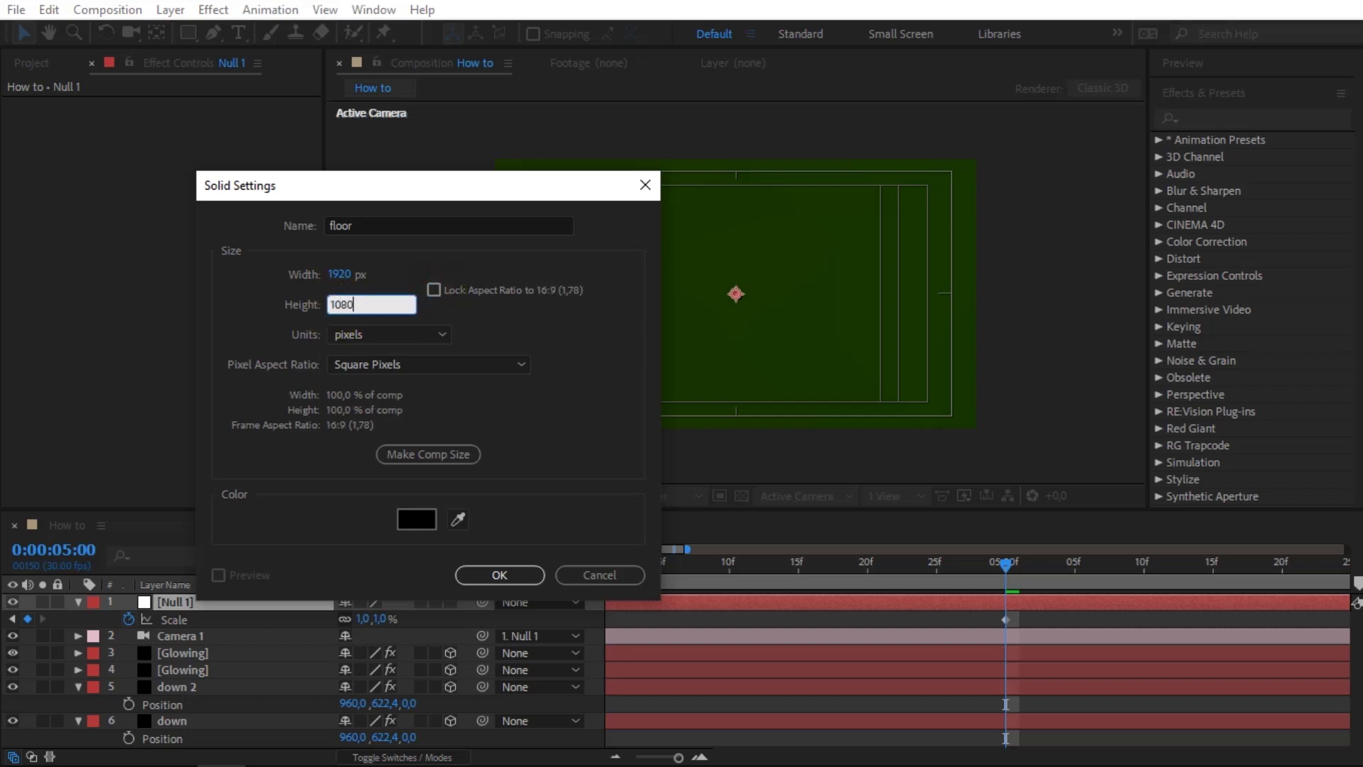
click(455, 320)
click(500, 575)
Find the Fractal Noise effect and apply it to the floor layer
click(193, 601)
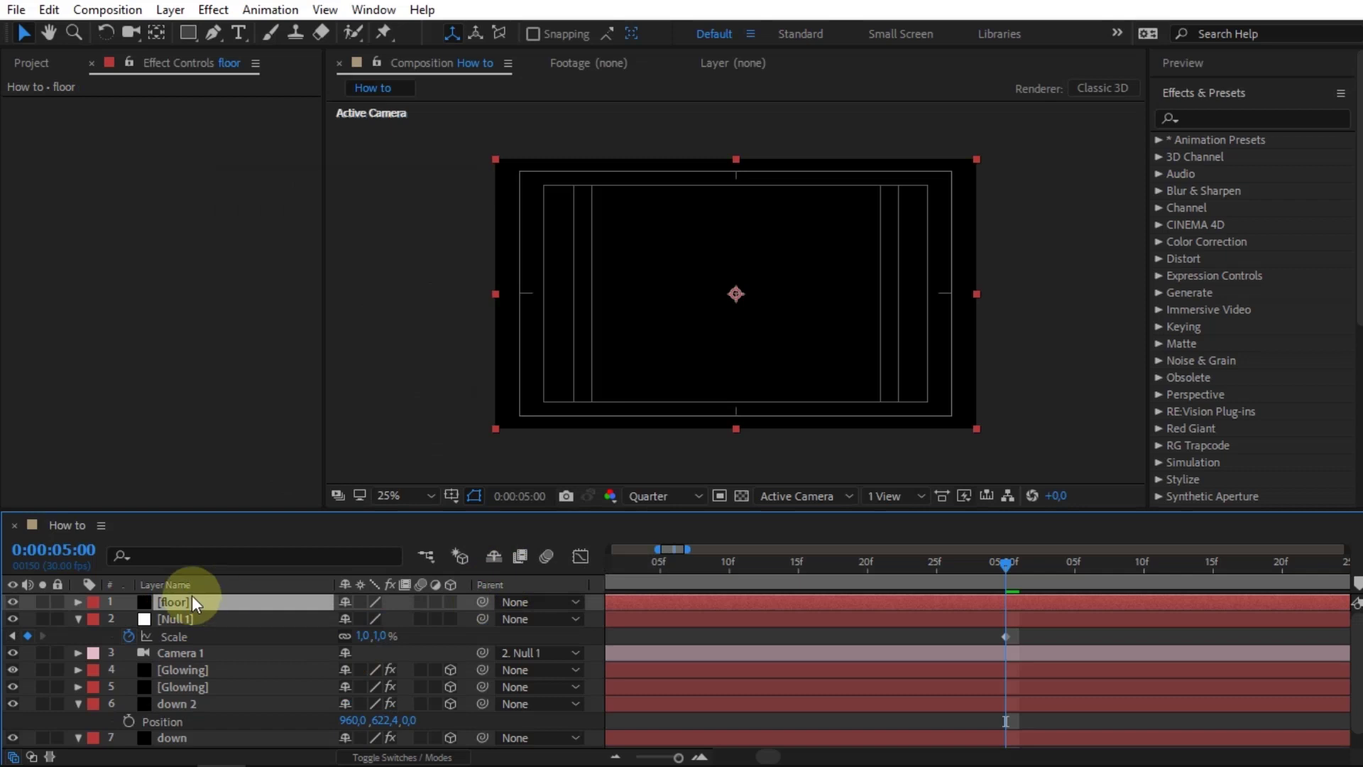
click(1178, 118)
text(fra)
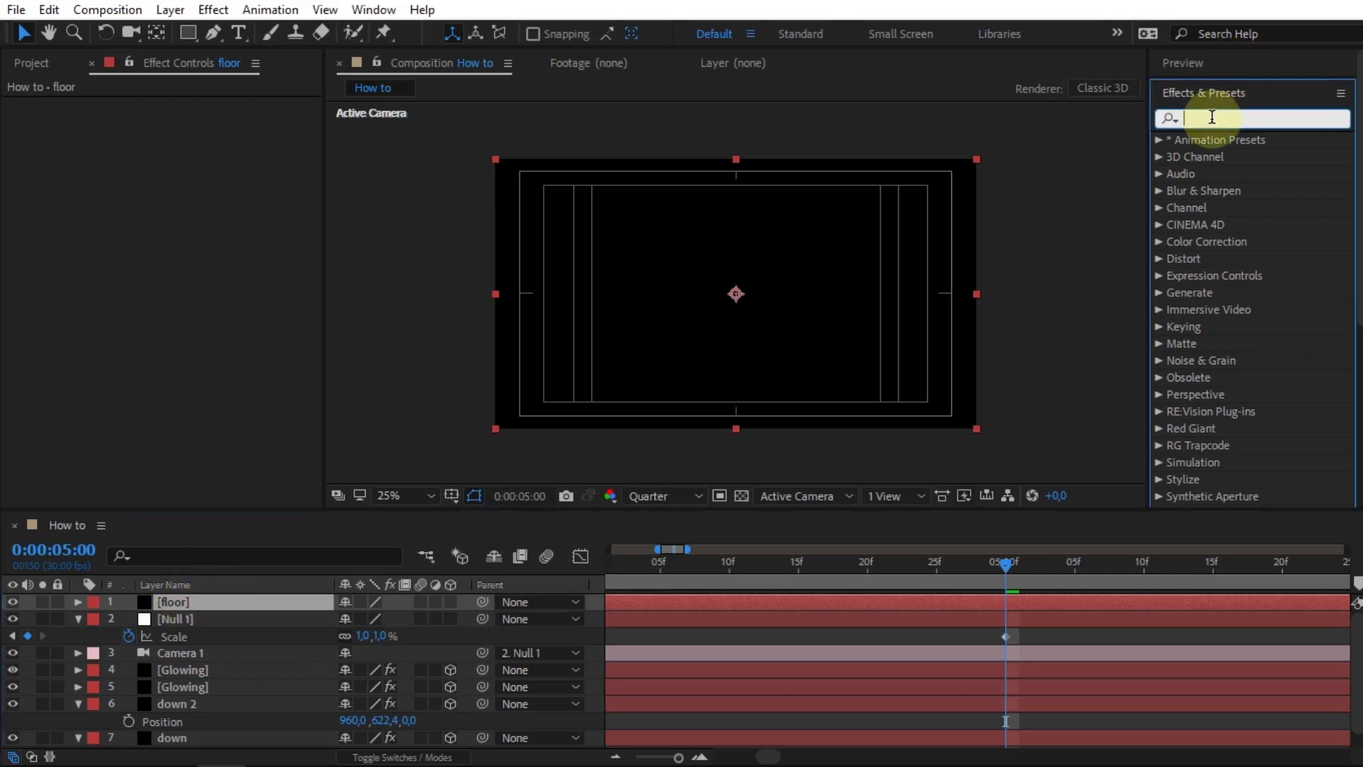
text(ct)
drag(1248, 206, 245, 603)
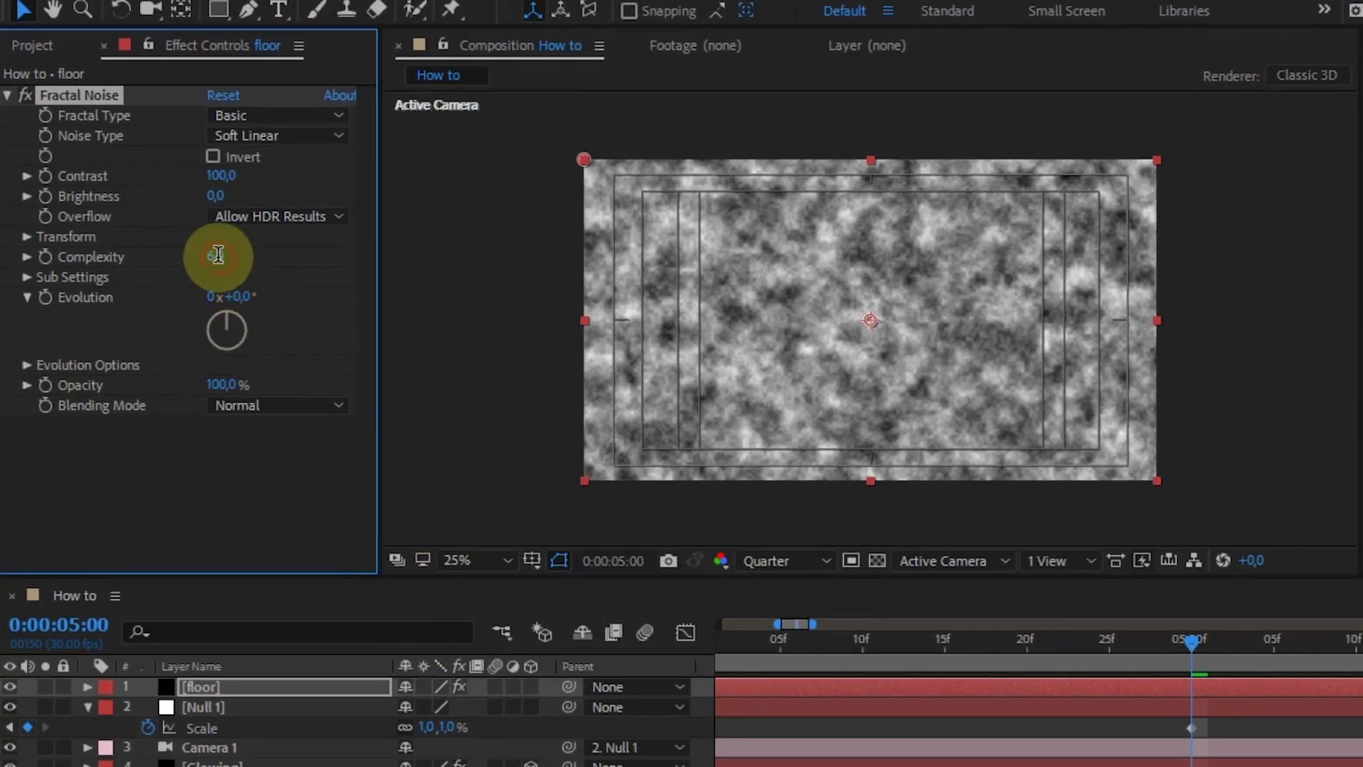
Set the Fractal Noise complexity to 10
click(218, 255)
text(10)
key(Return)
Turn off the noise's uniform scaling and set its scale width to 1000 and scale height to 1
click(26, 237)
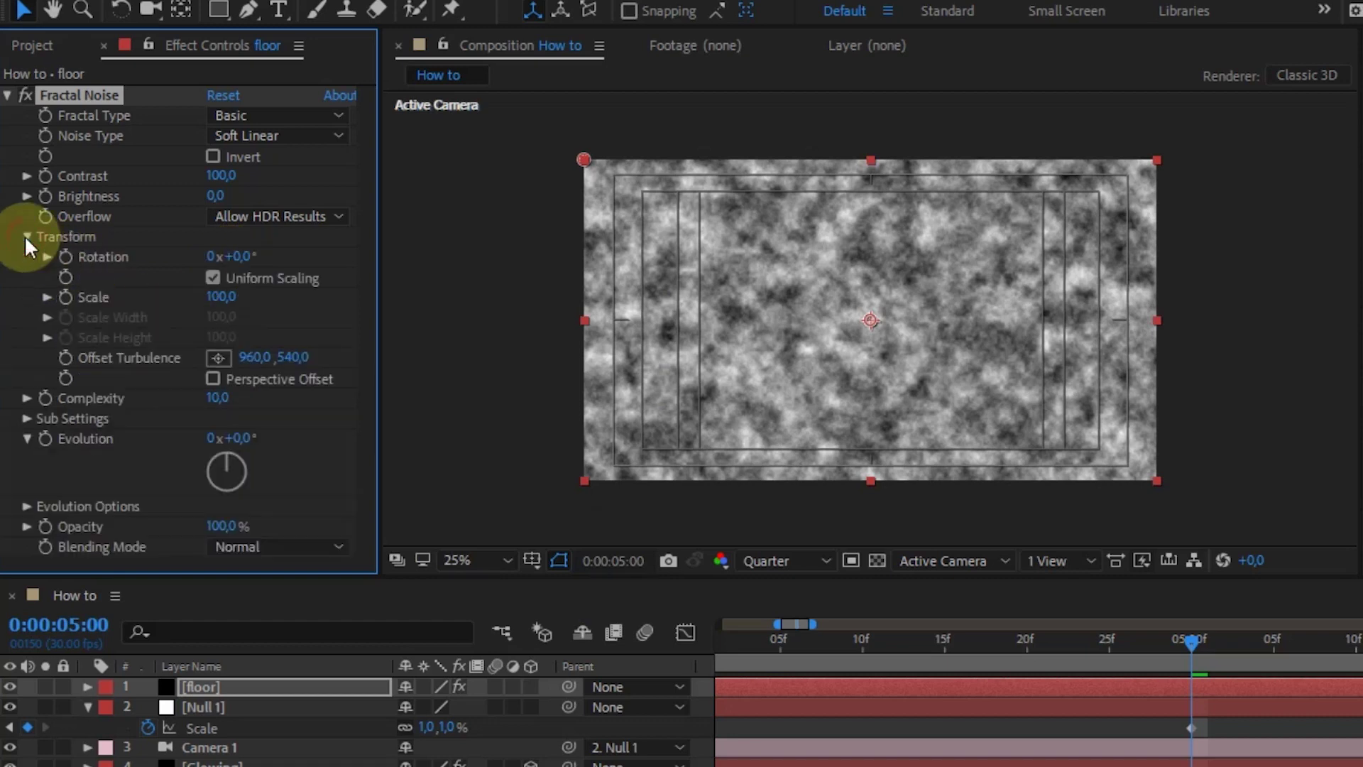
click(212, 277)
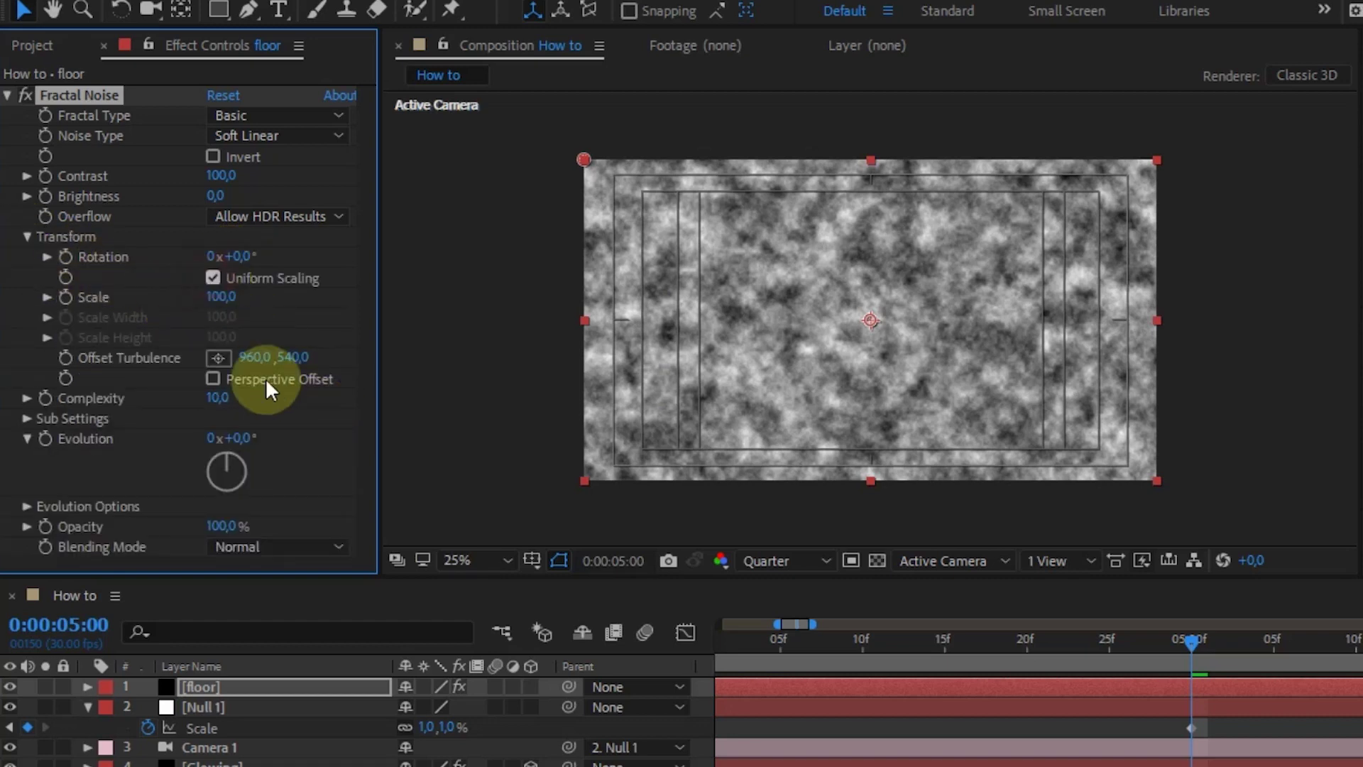
click(221, 317)
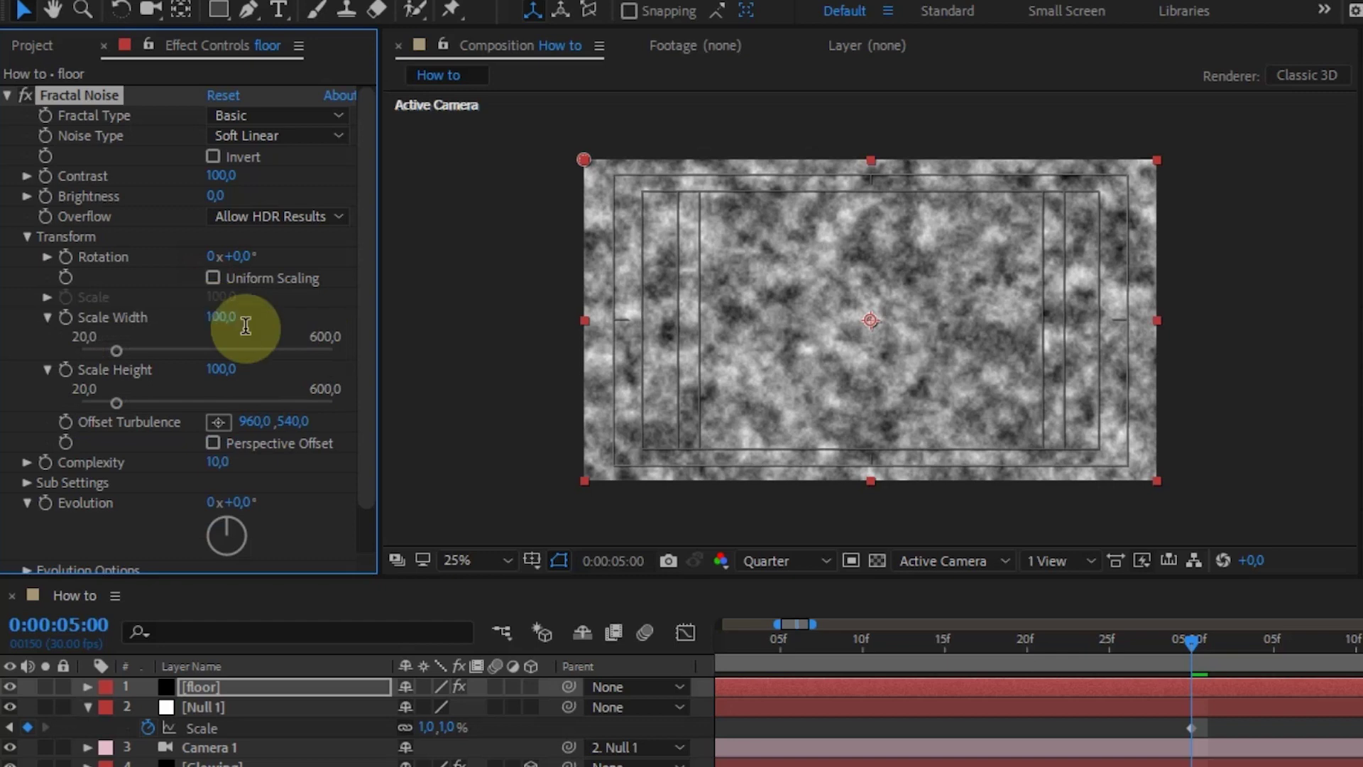
text(100)
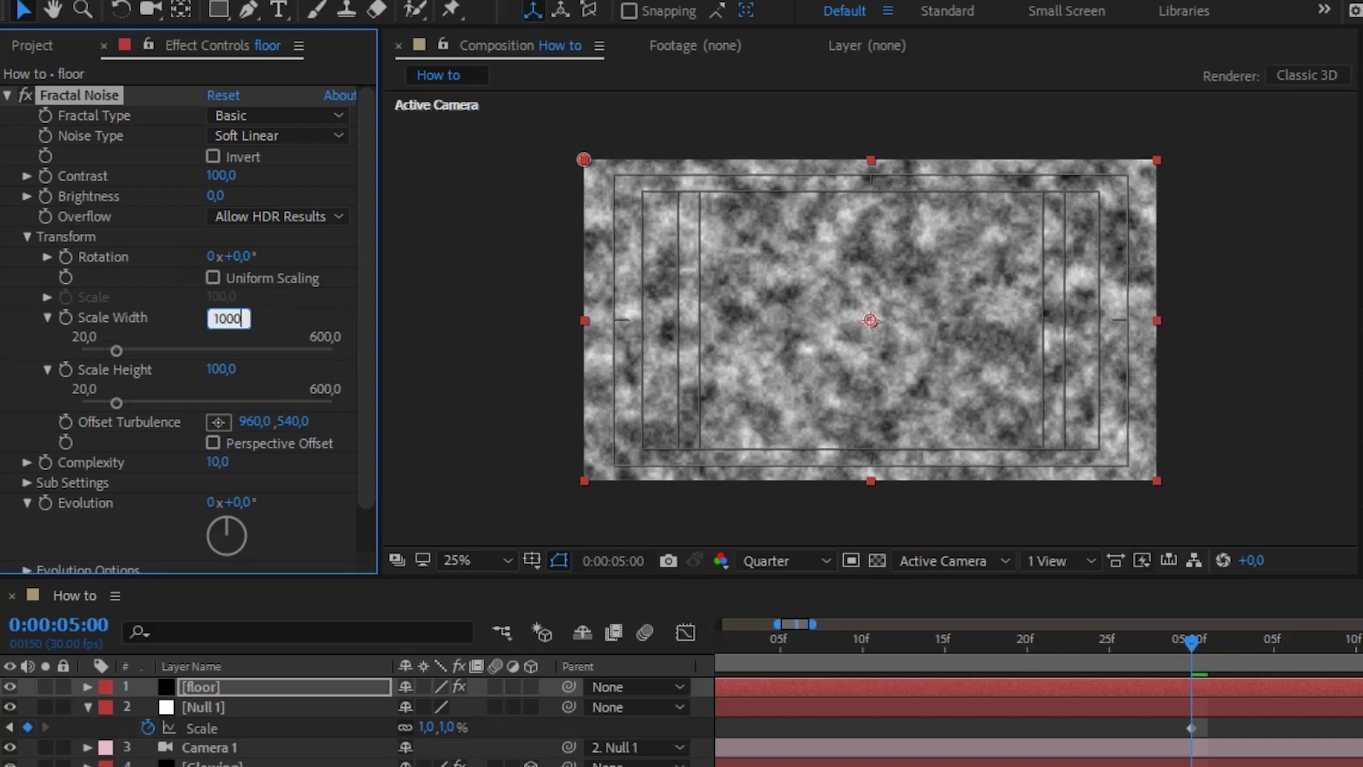
click(221, 369)
text(1)
key(Return)
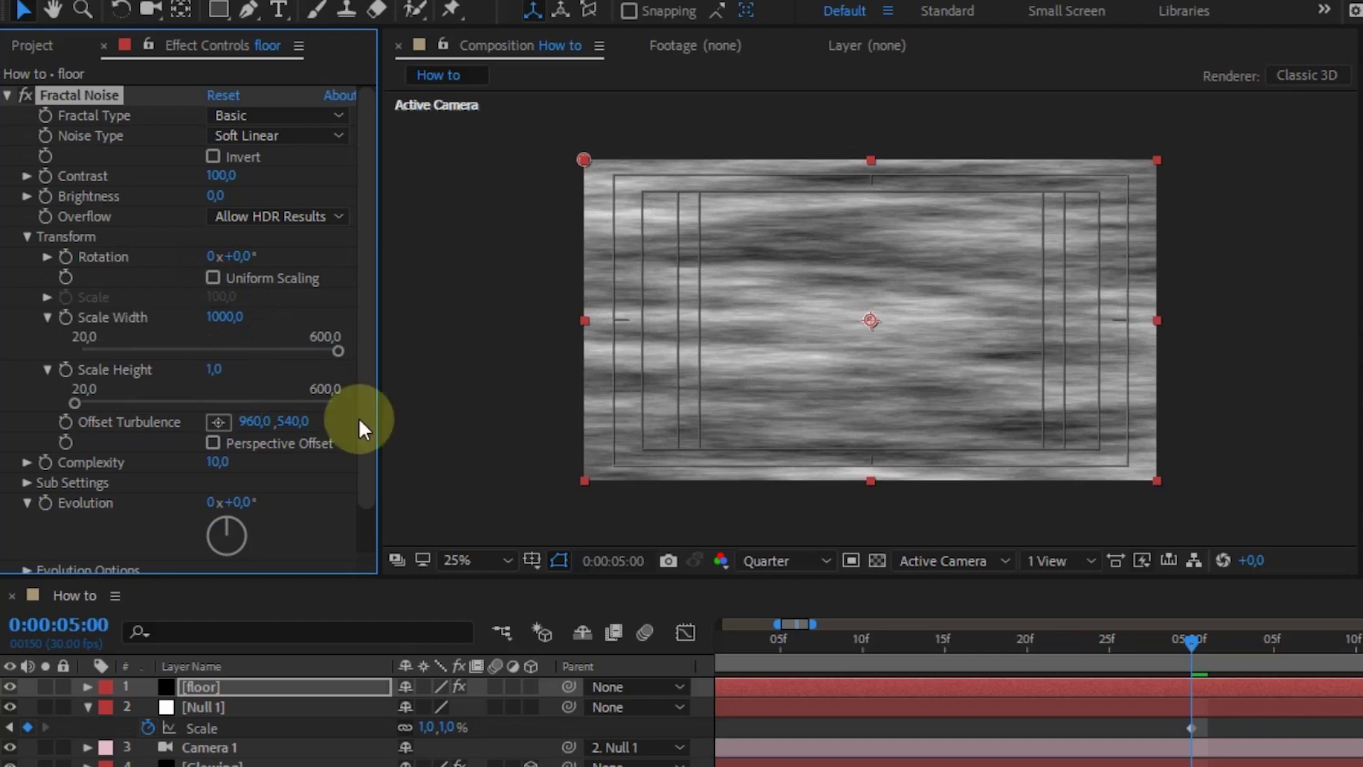
Make the floor layer 3D and send it to the bottom of the layer stack
click(530, 686)
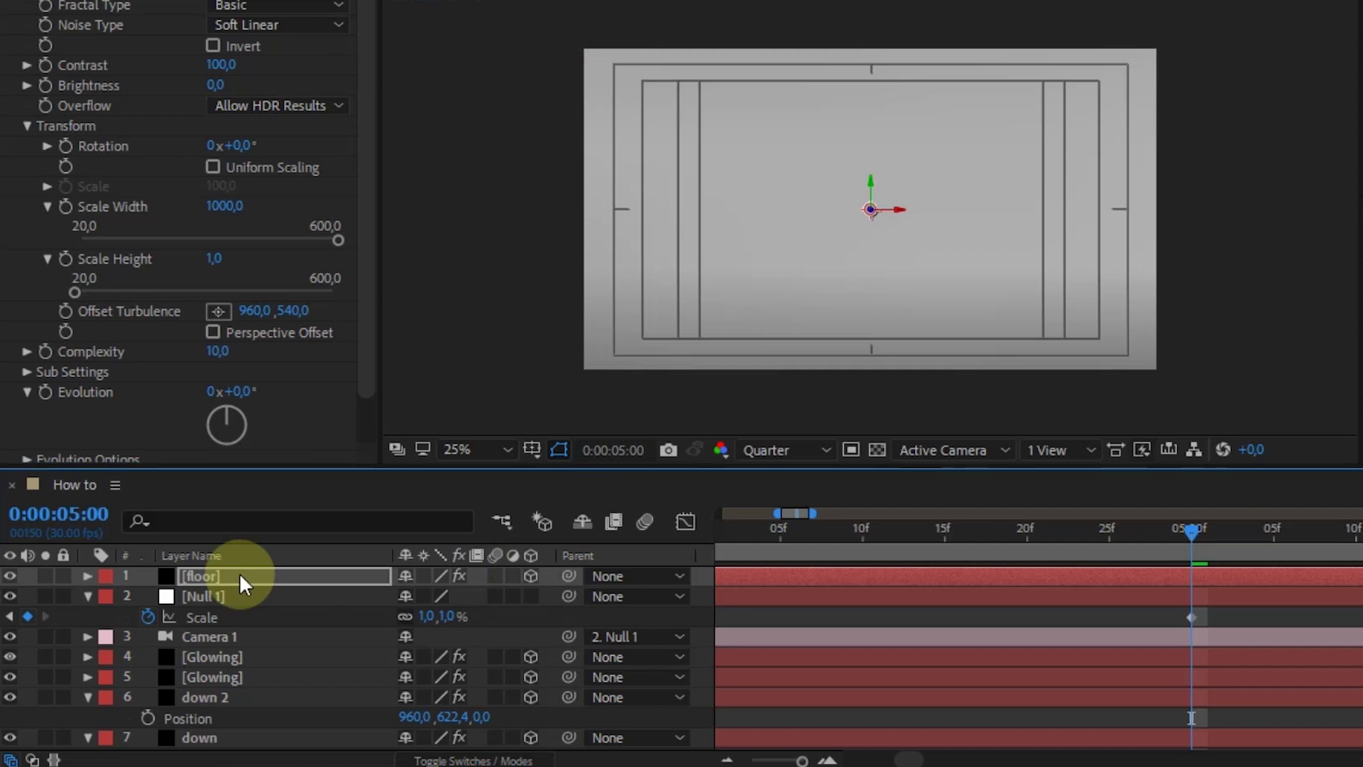
scroll(241, 732, down, 1)
key(ctrl+shift+bracketleft)
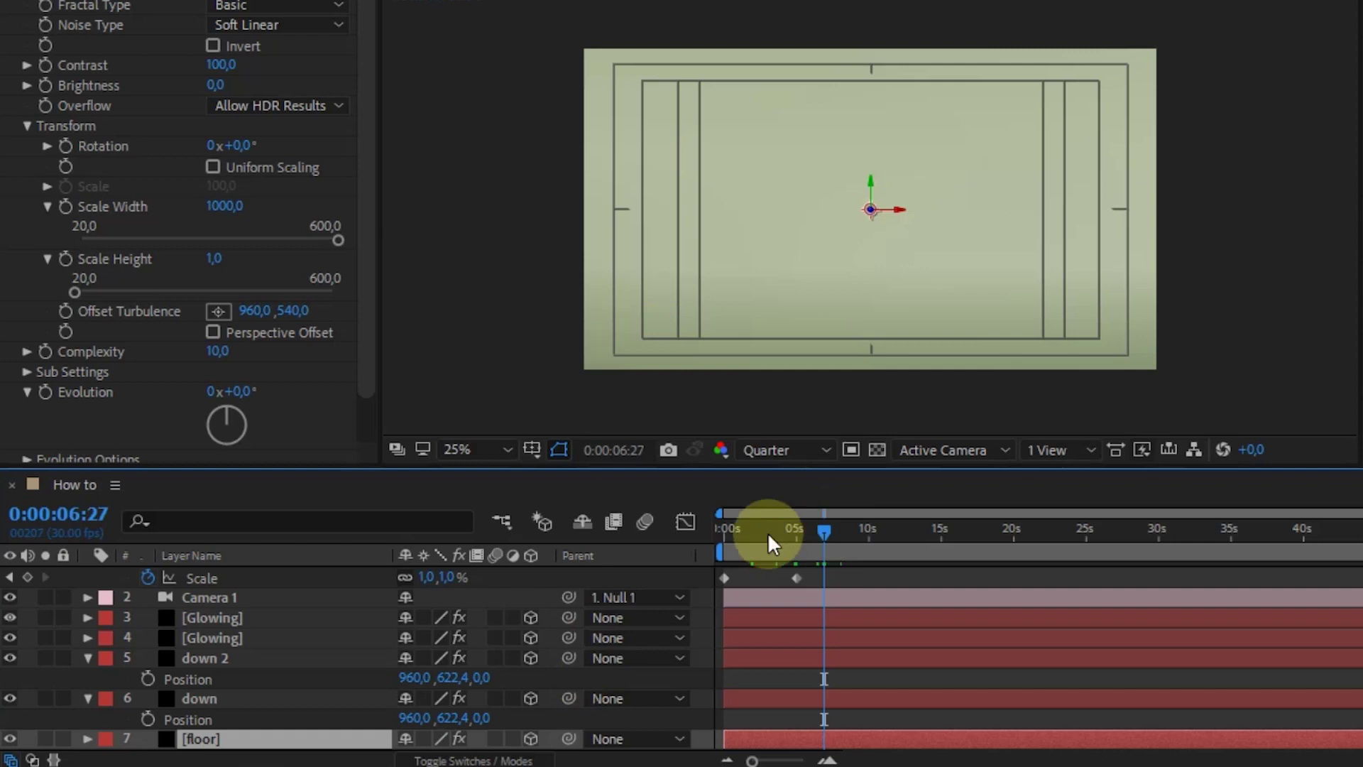
Move the current time to 0:00:03:21 and set the floor layer's scale to 2500%
click(768, 532)
click(780, 527)
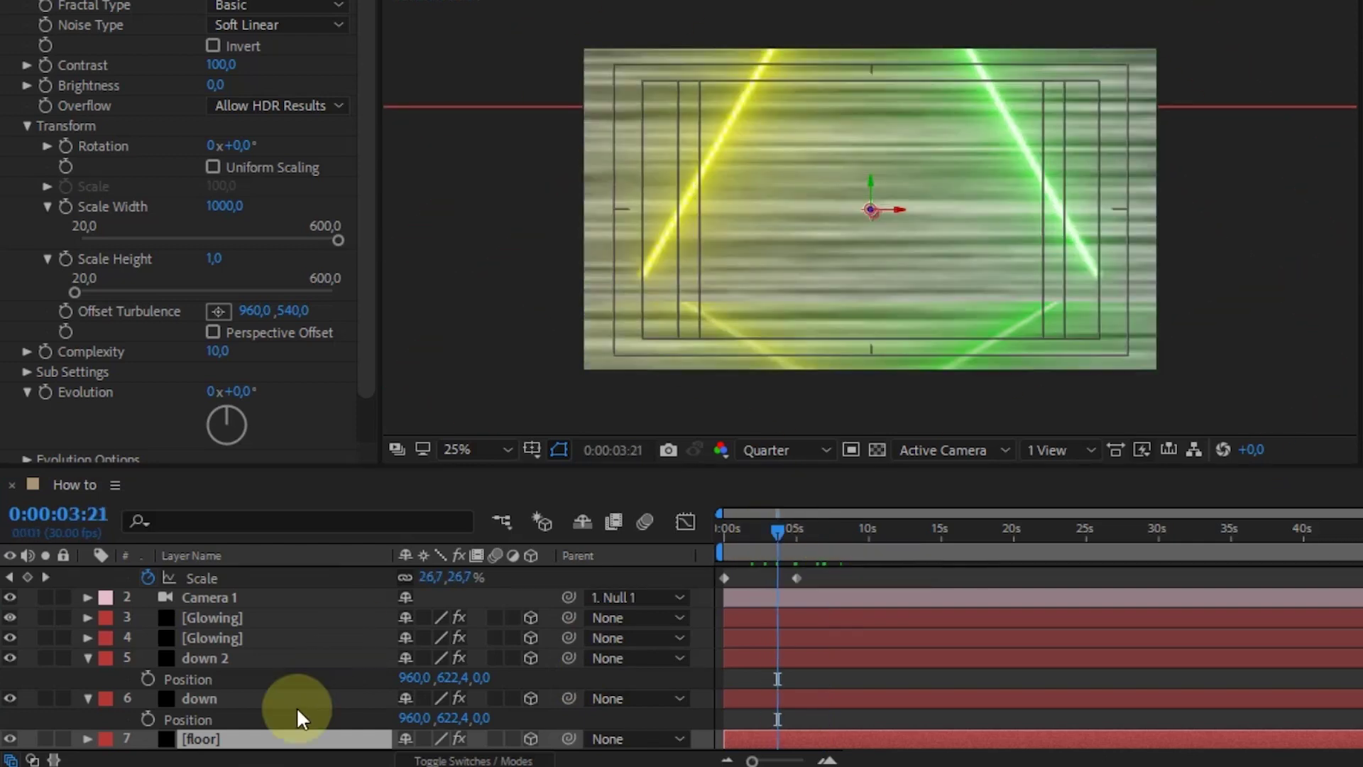
key(s)
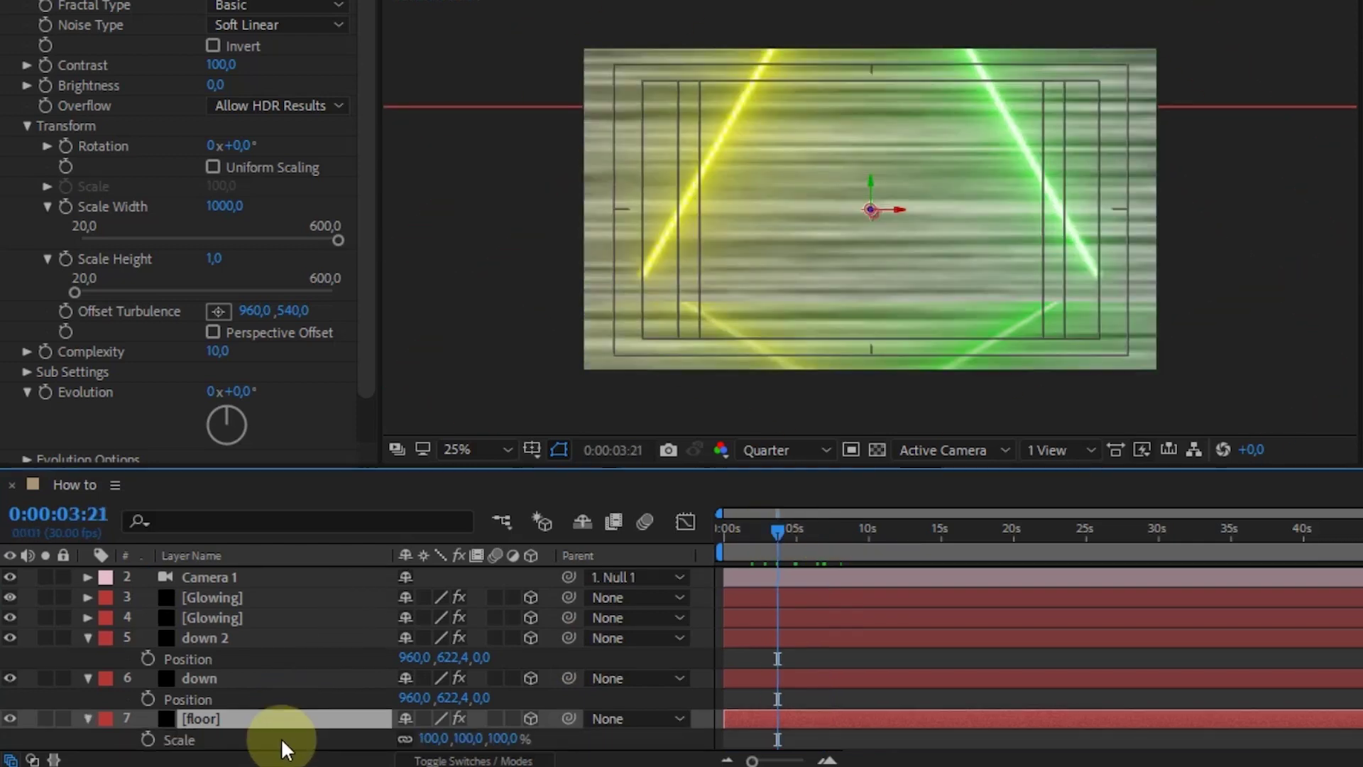
click(430, 738)
text(2500)
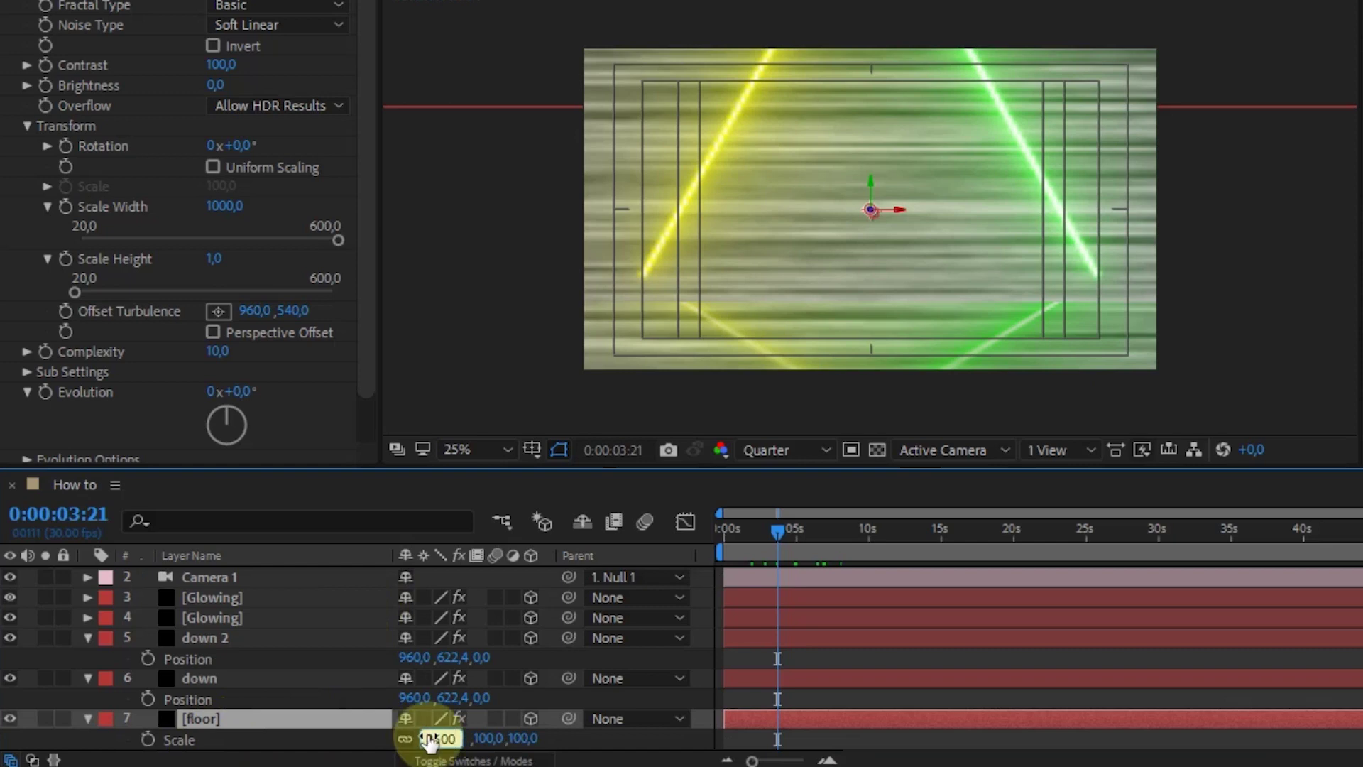
key(Return)
Set the floor layer's X rotation to 95° and move the current time to 0:00:01:24
key(r)
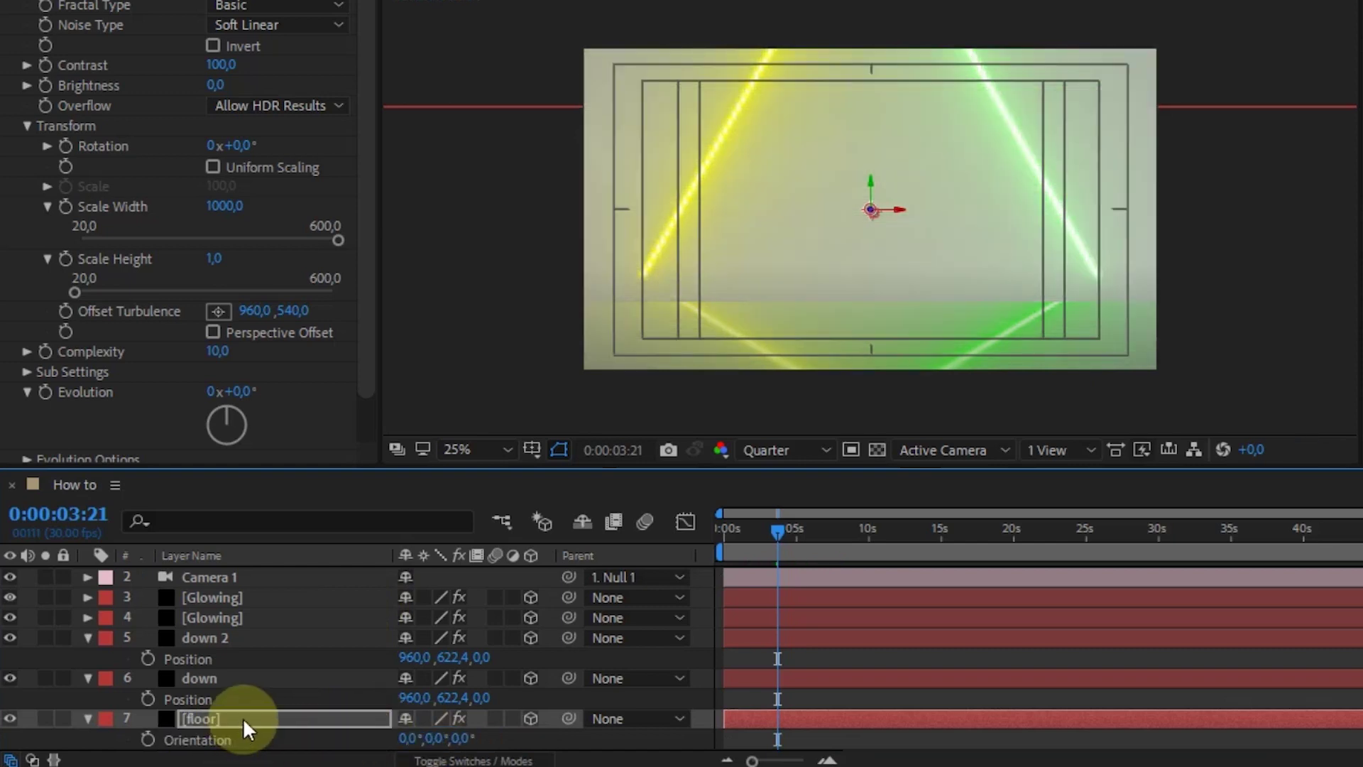
scroll(243, 717, down, 3)
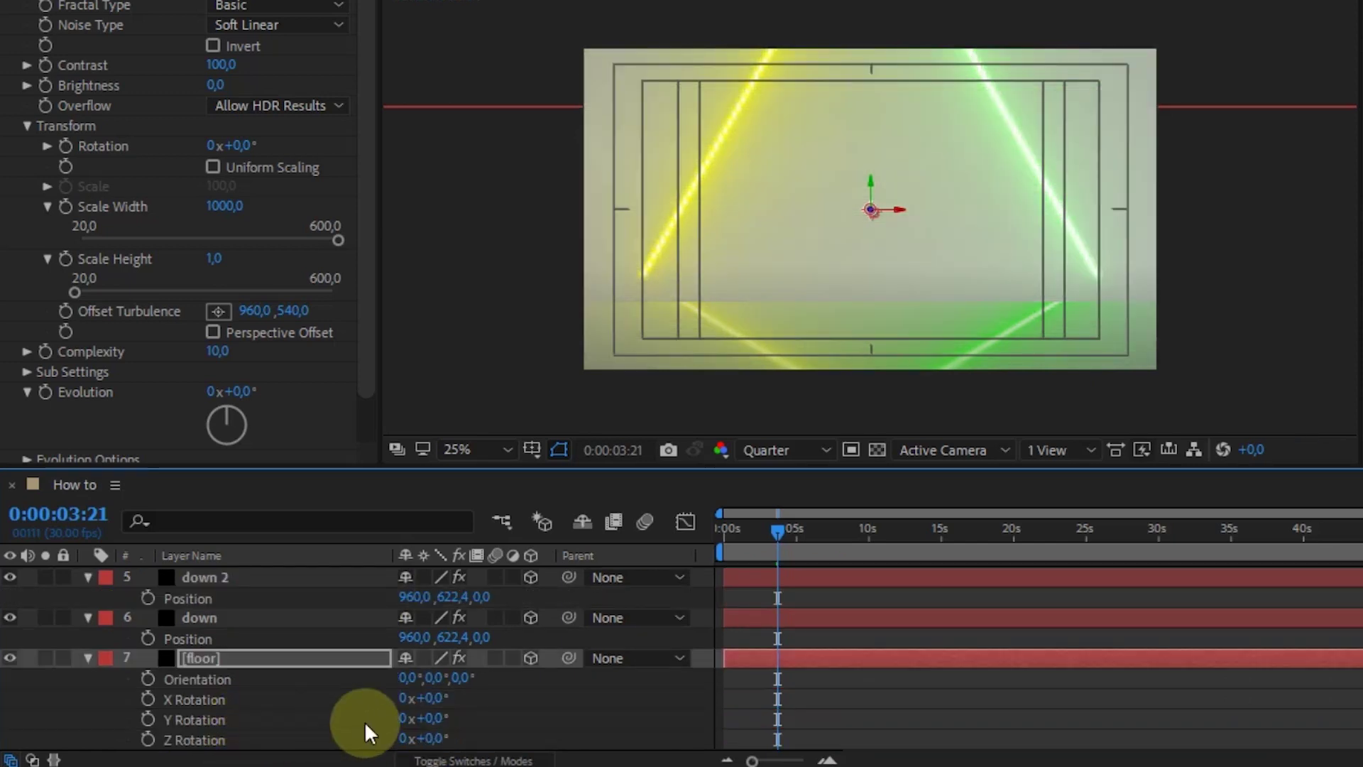
click(430, 701)
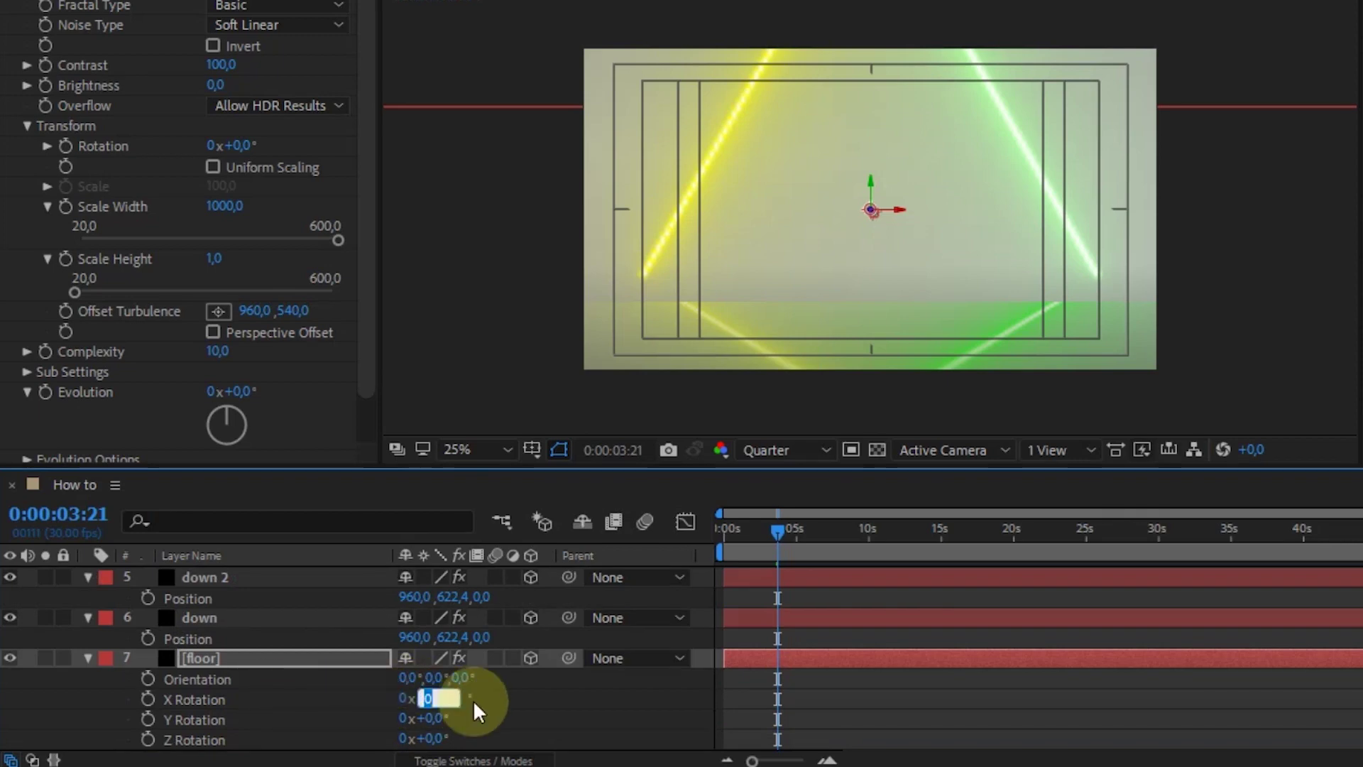
text(95)
key(Return)
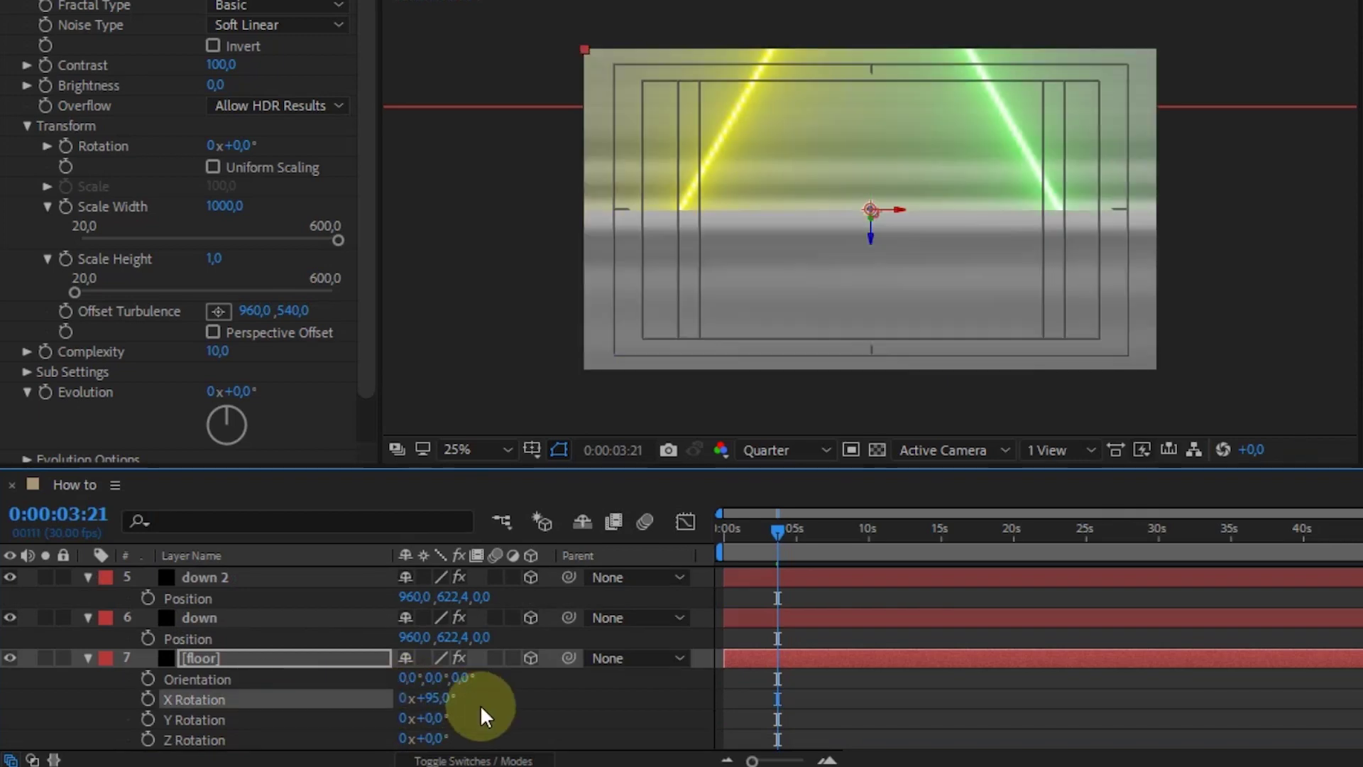
click(759, 531)
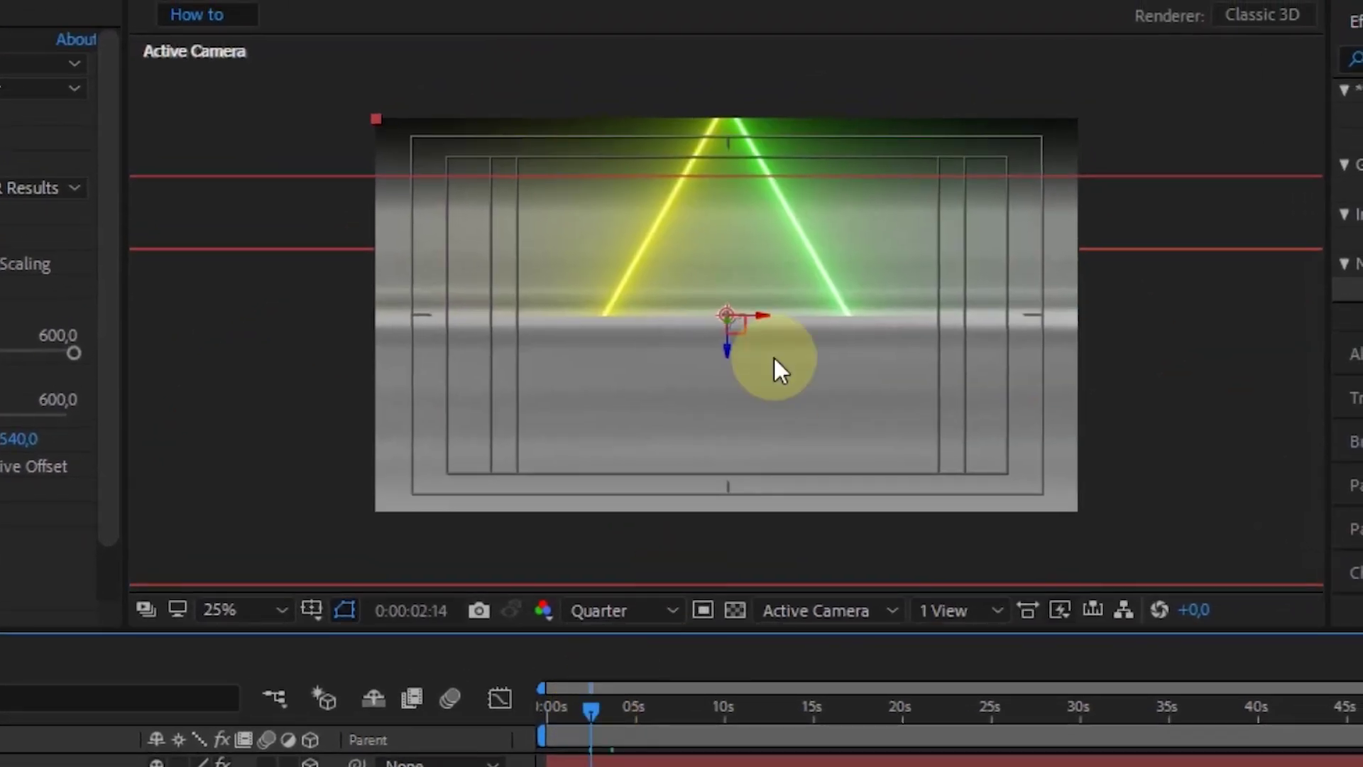
drag(599, 705, 586, 709)
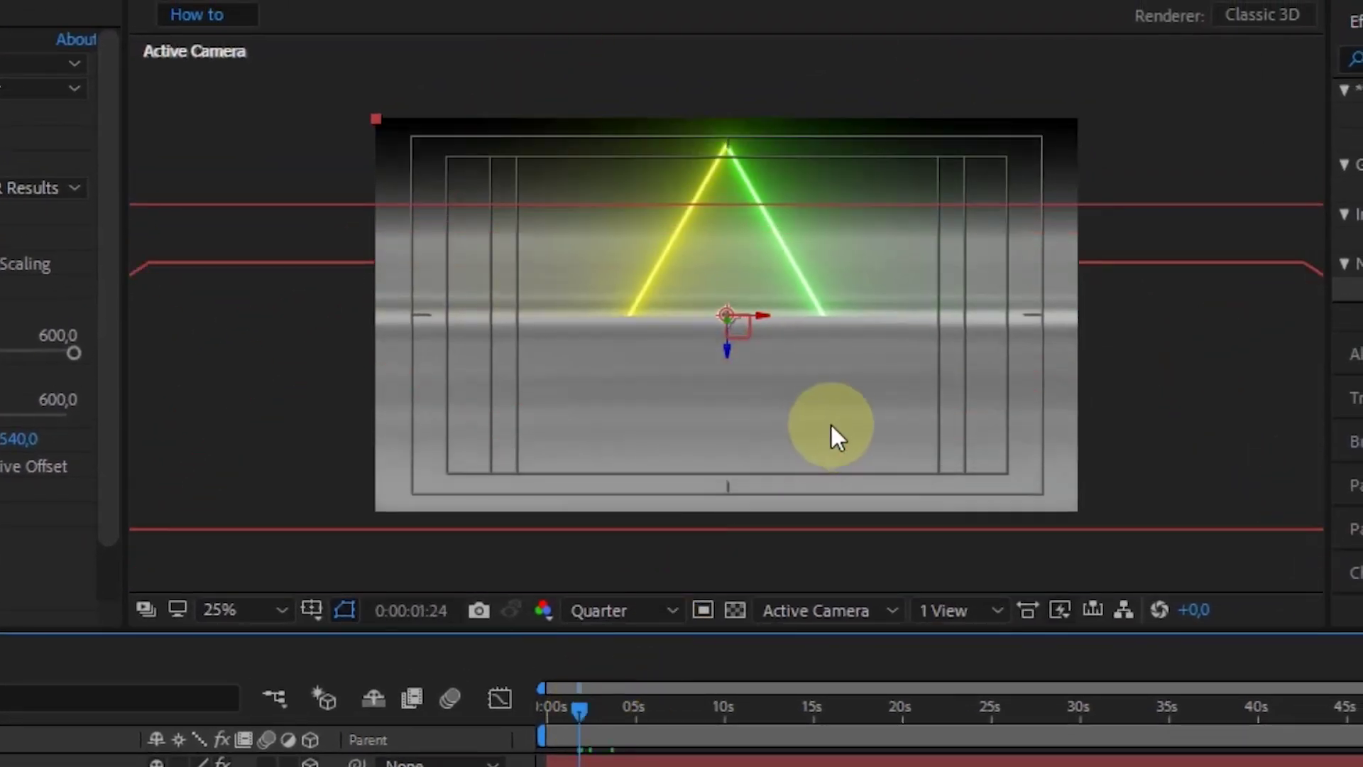
Lower the floor layer slightly below the base of the glowing triangle and hide the layer
drag(725, 356, 726, 395)
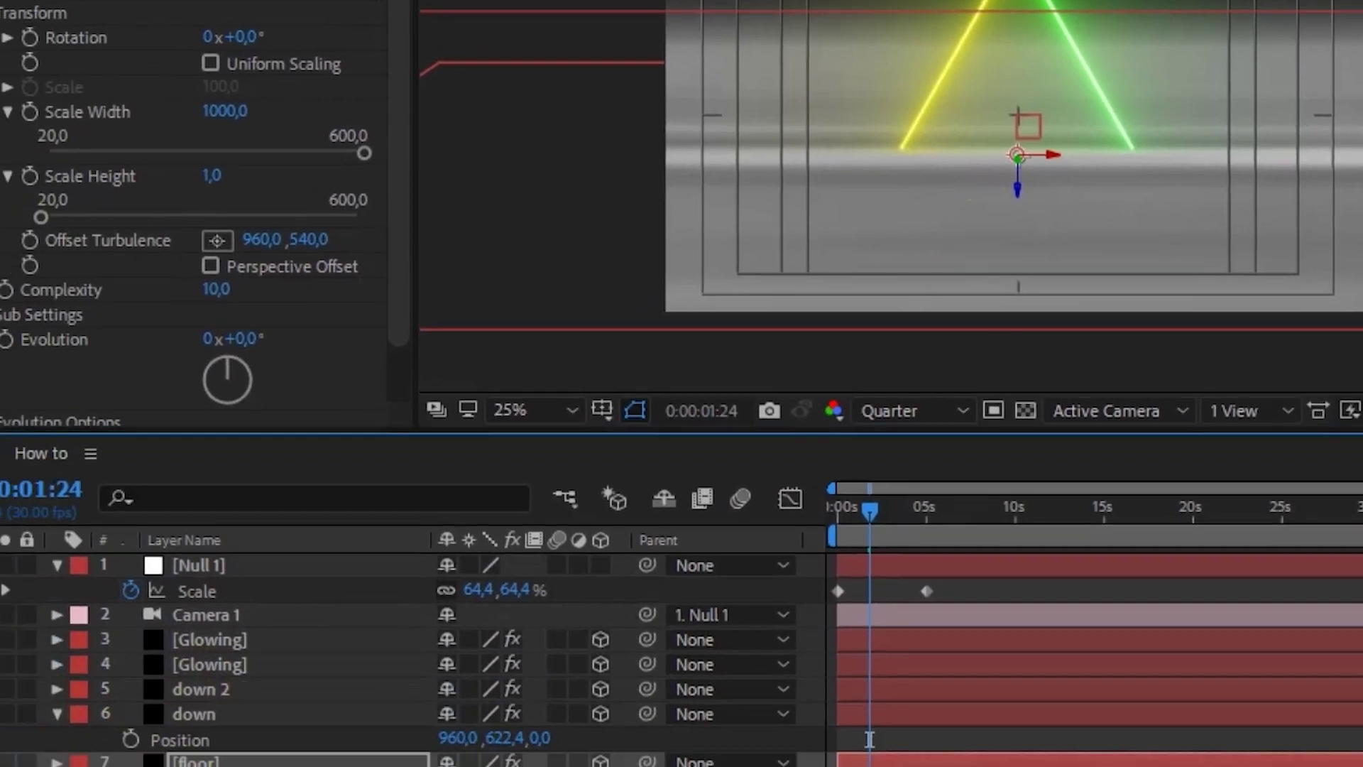
click(10, 730)
Create an adjustment layer and place it between the Glowing layers and the down 2 layer
right_click(836, 701)
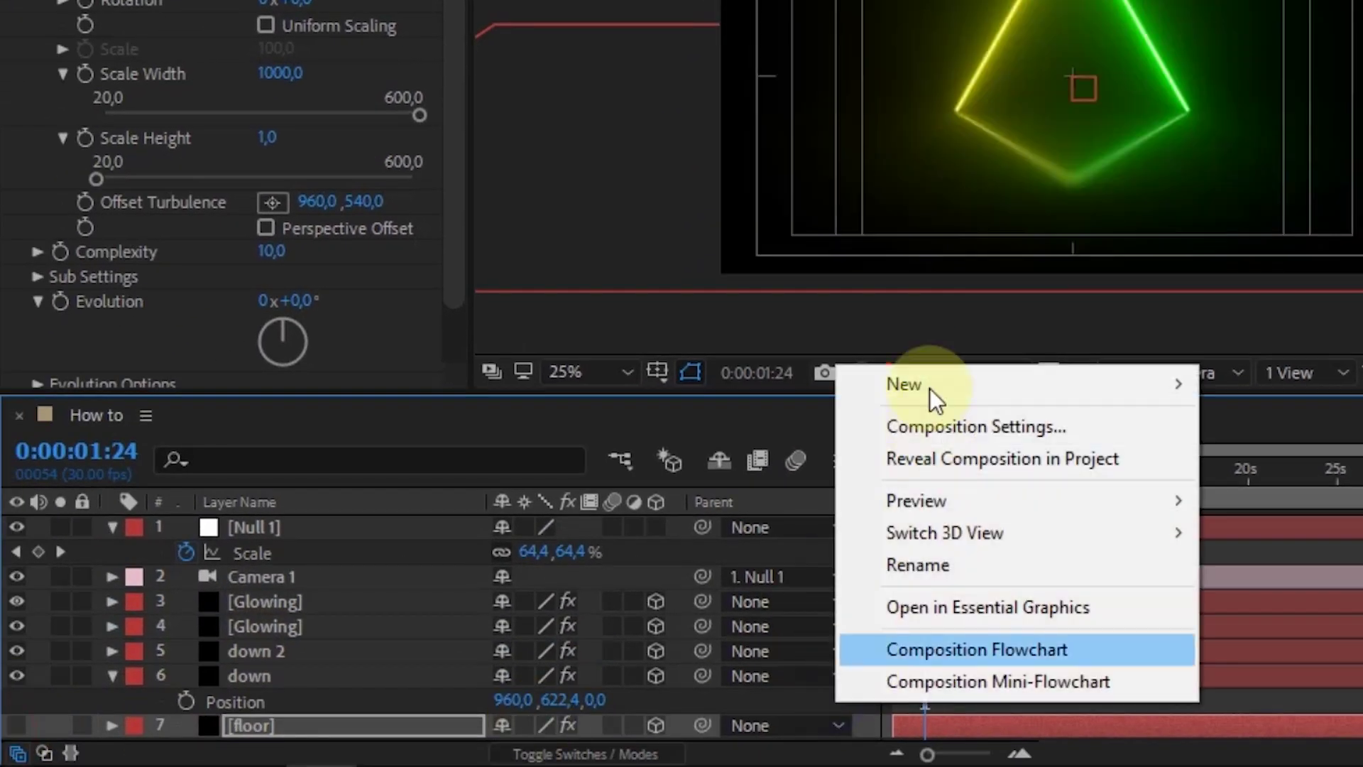
mouse_move(945, 395)
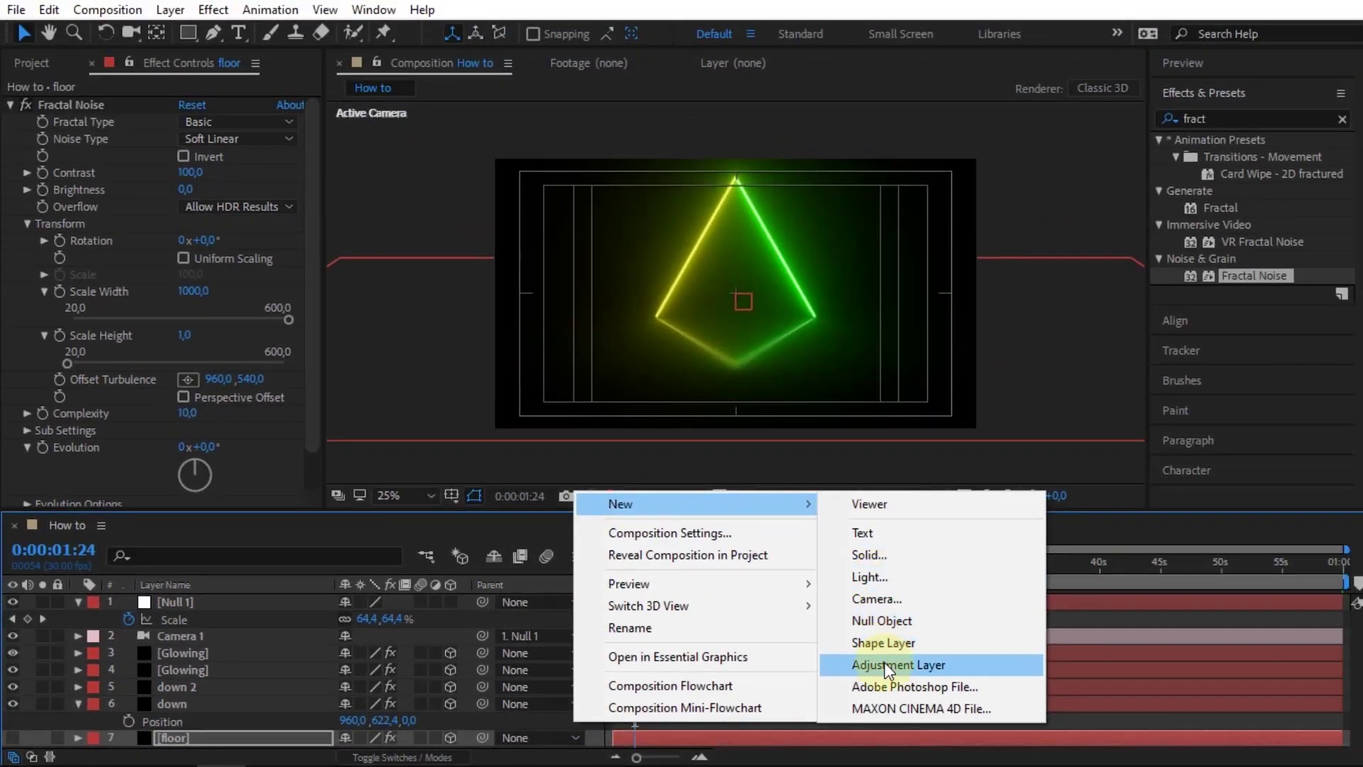
click(1200, 628)
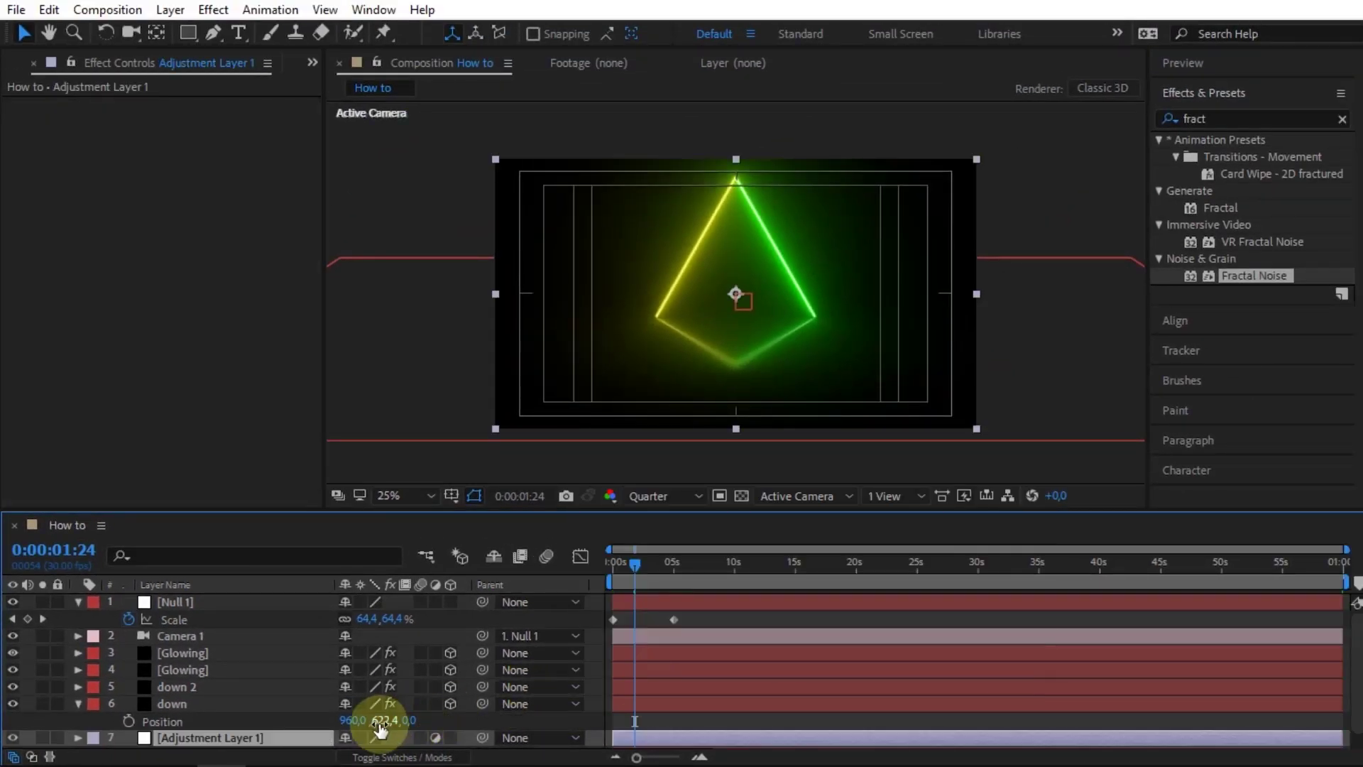
drag(214, 734, 215, 674)
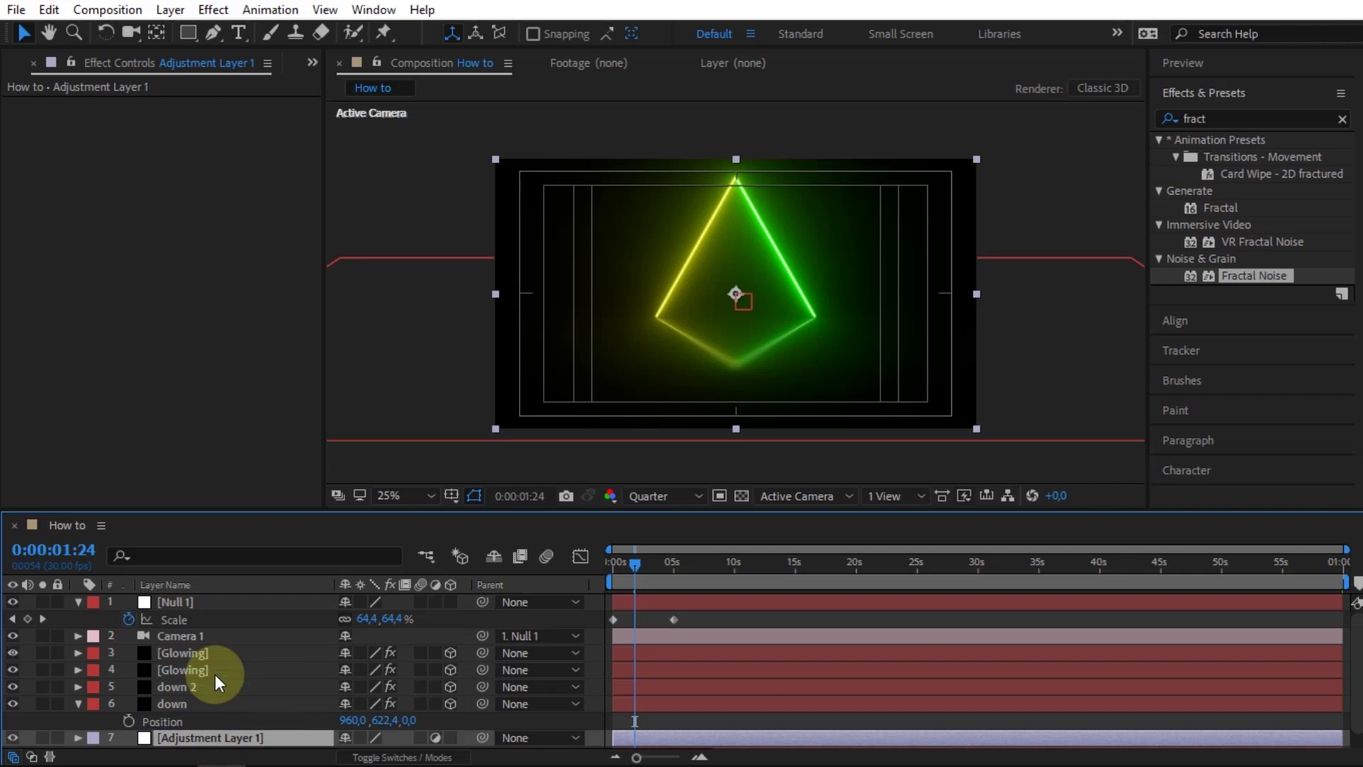
Find the Compound Blur effect and apply it to the adjustment layer
click(1242, 114)
text(co)
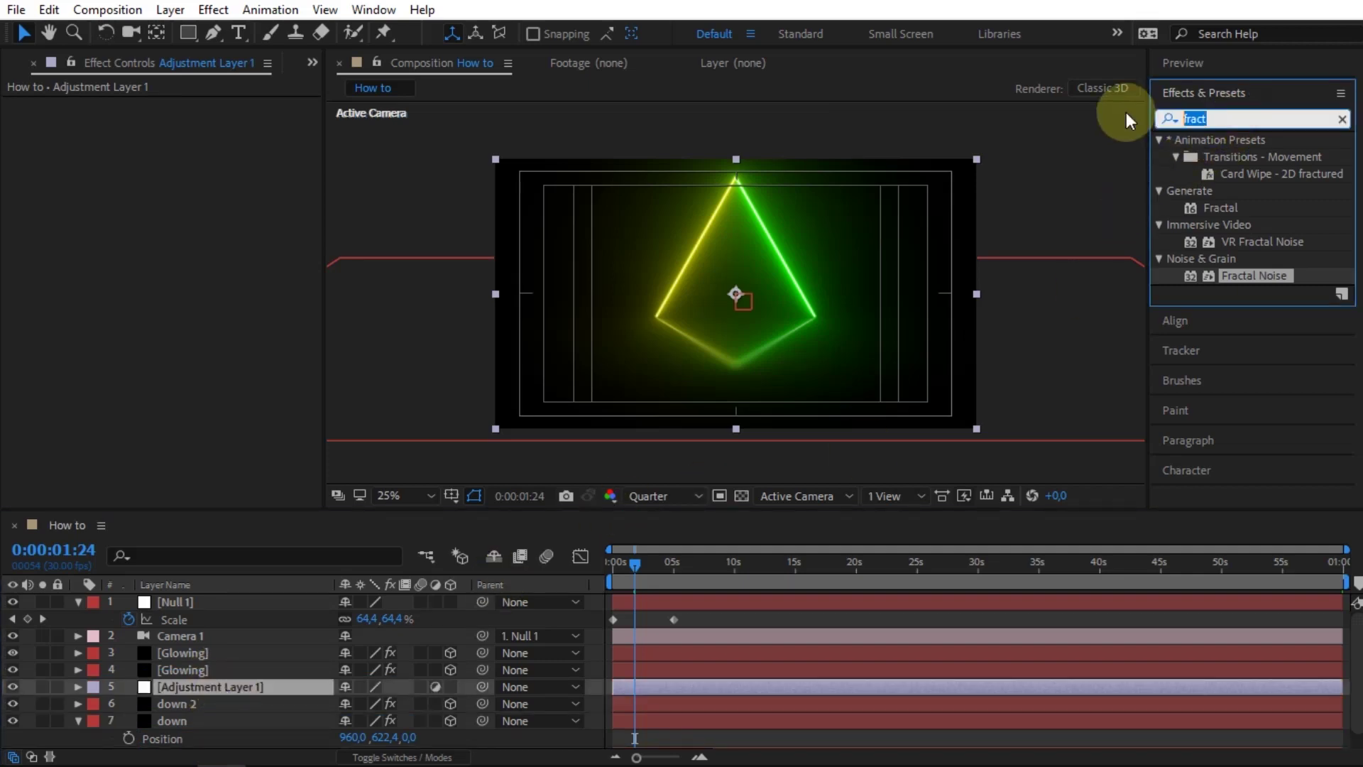
text(mpo)
click(1237, 158)
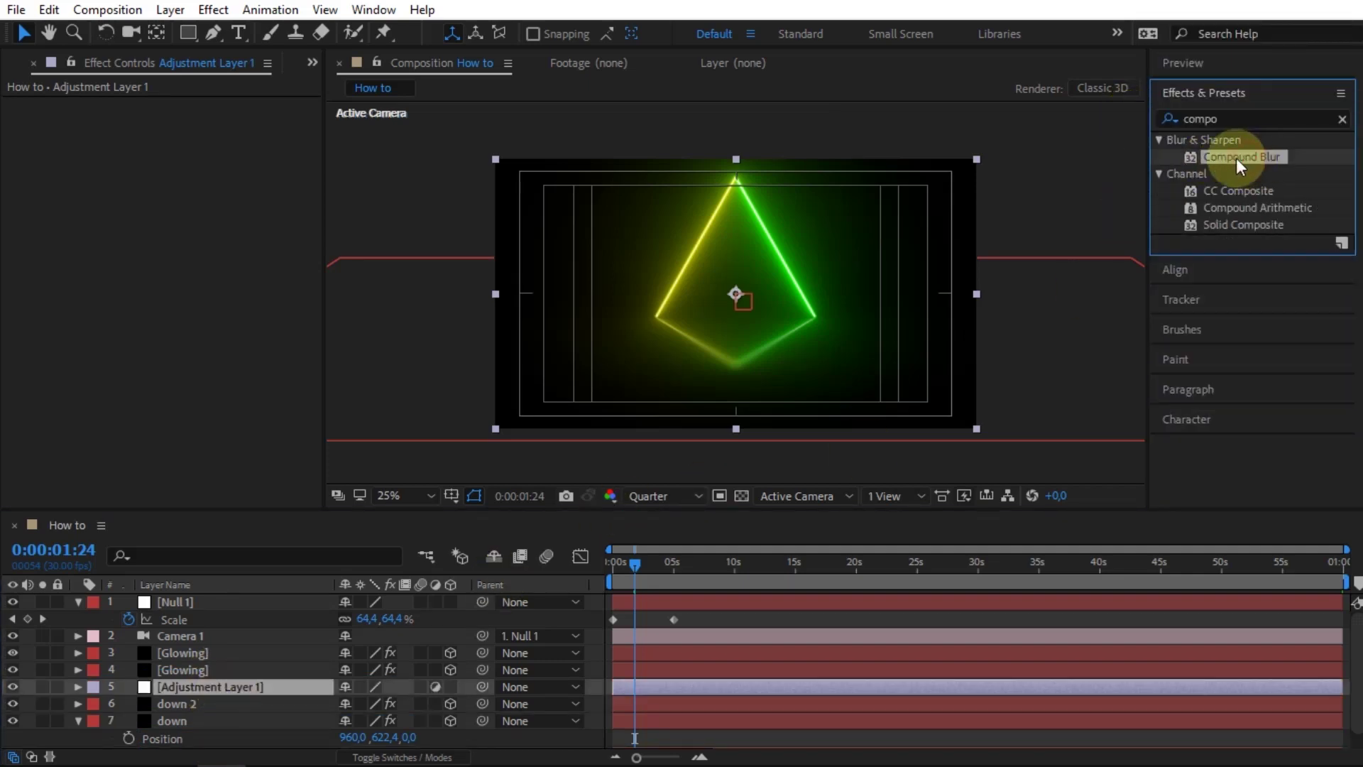
drag(1242, 154, 270, 683)
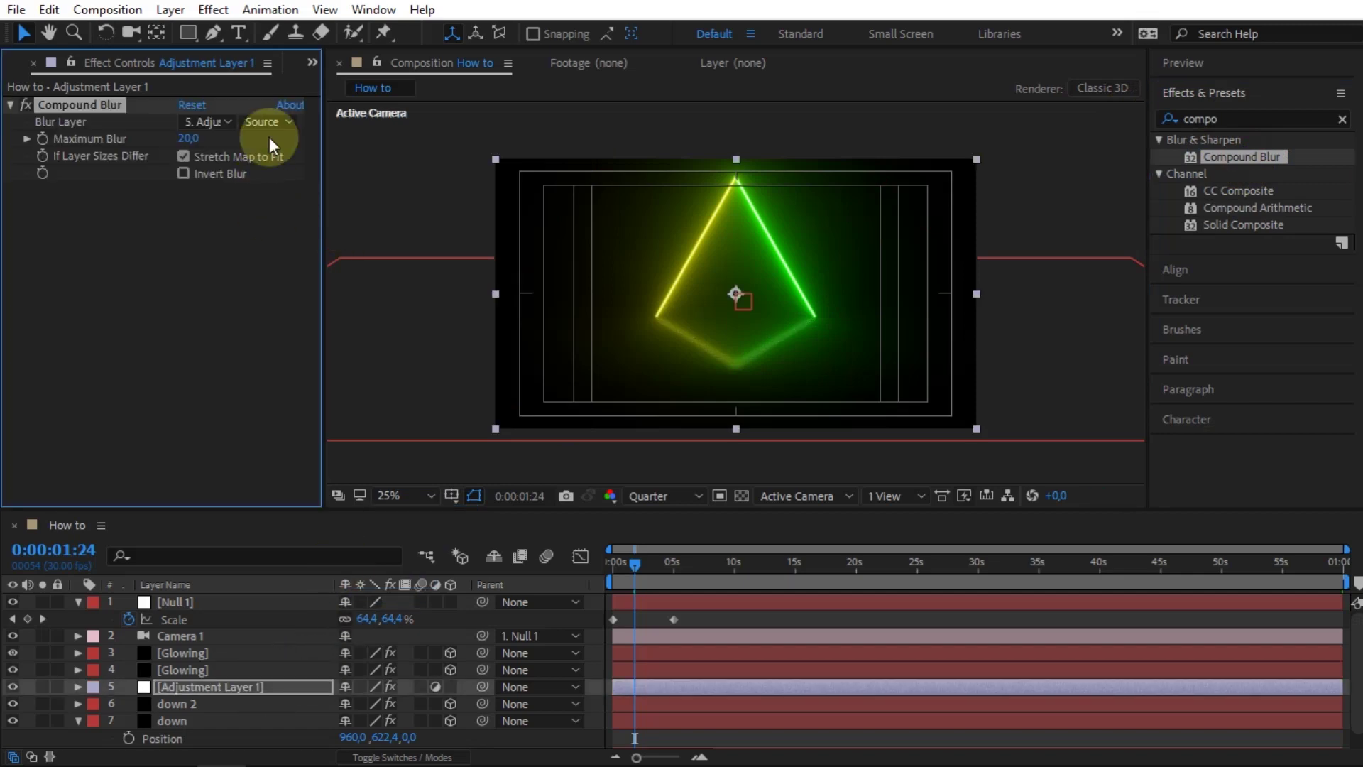
Set the Compound Blur's blur layer to floor using Effects & Masks, and move the current time to 0:00:02:14
click(233, 121)
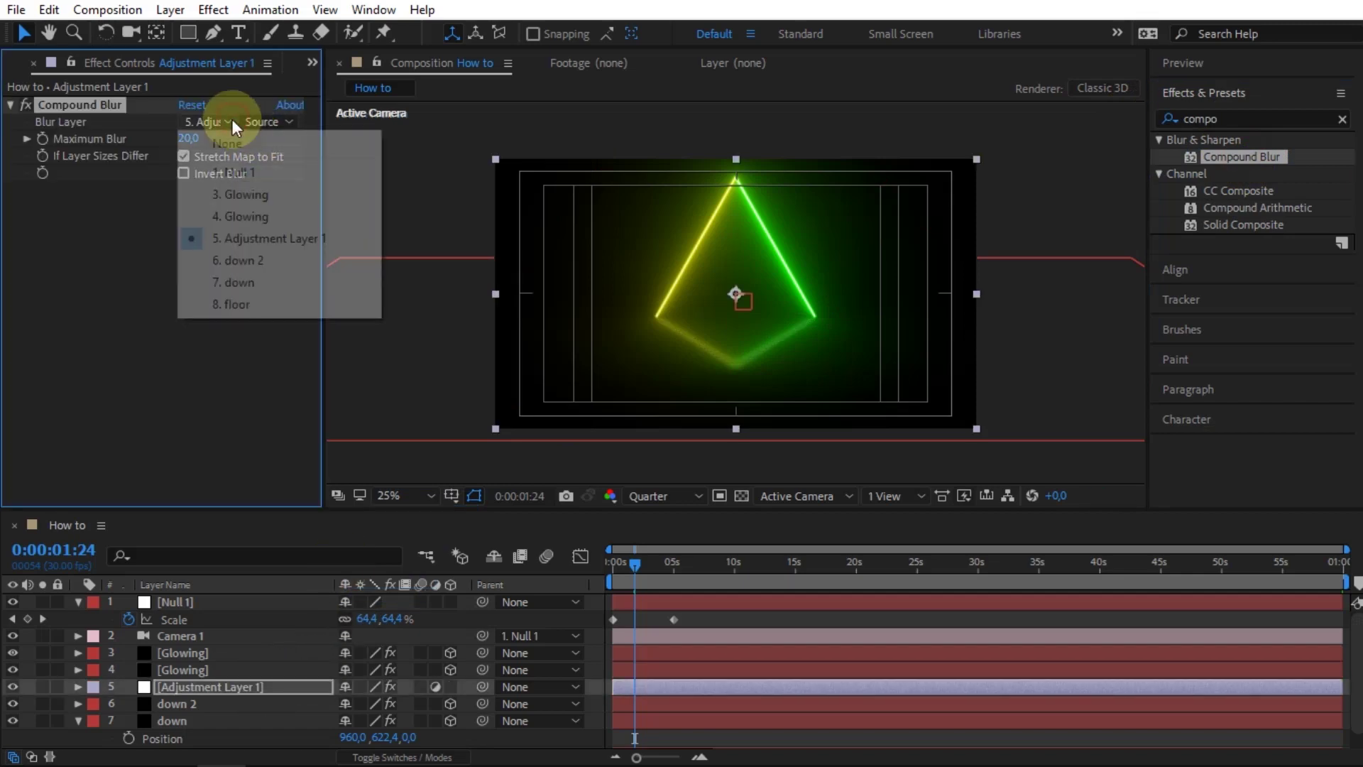
click(238, 306)
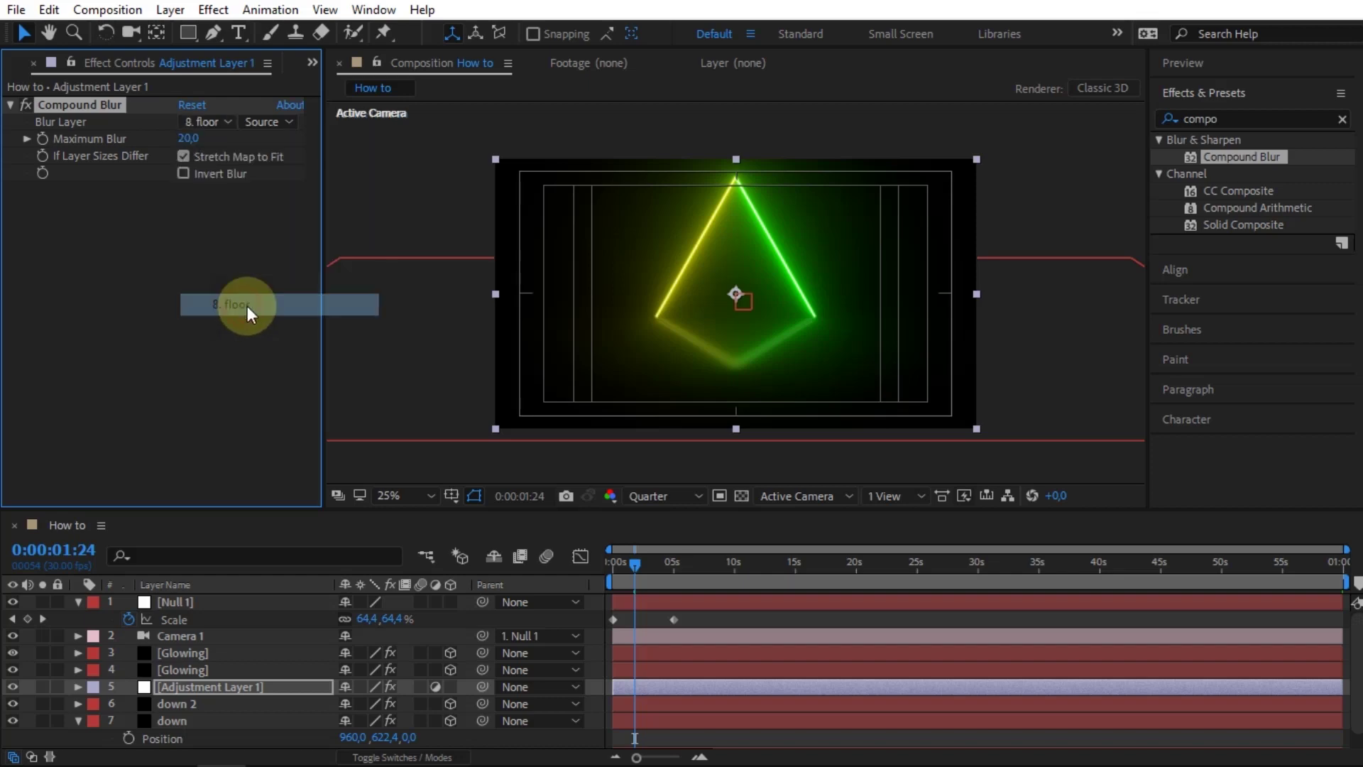
click(262, 125)
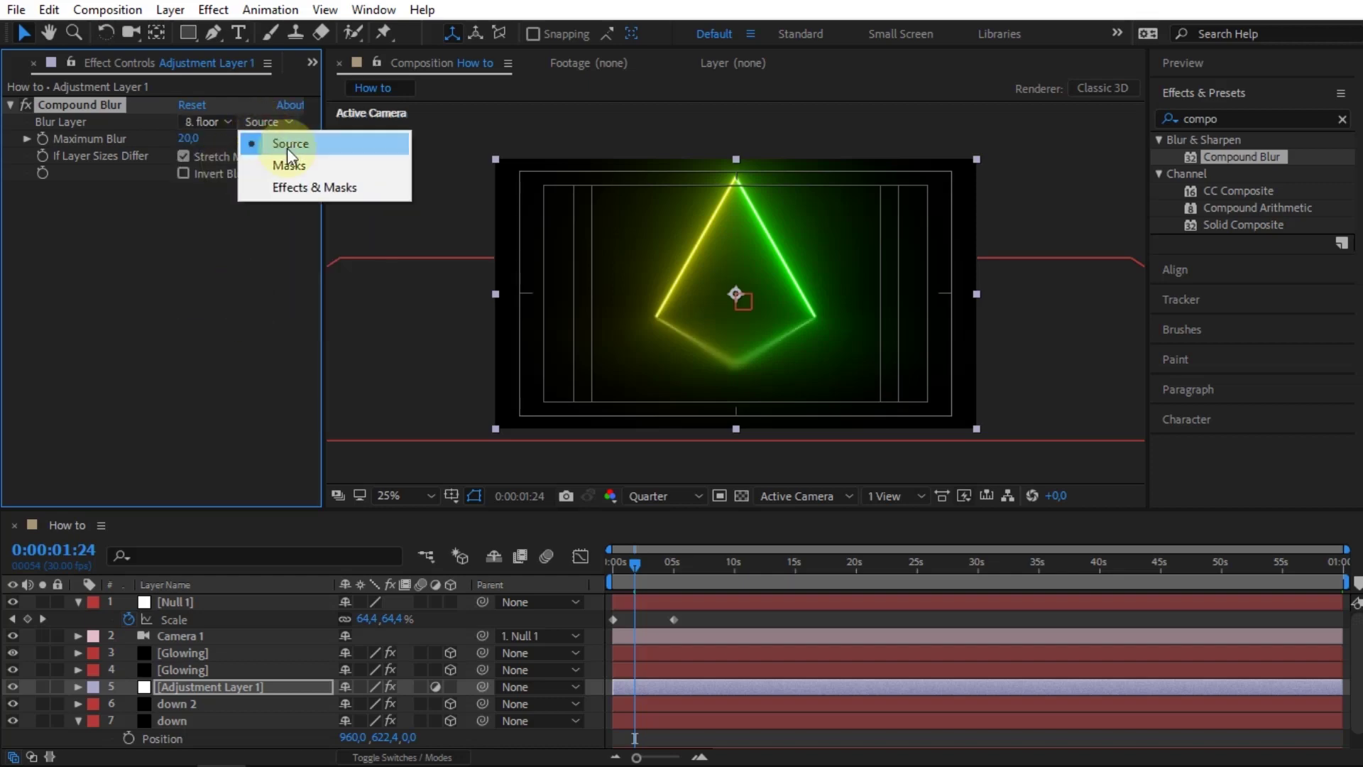
click(276, 186)
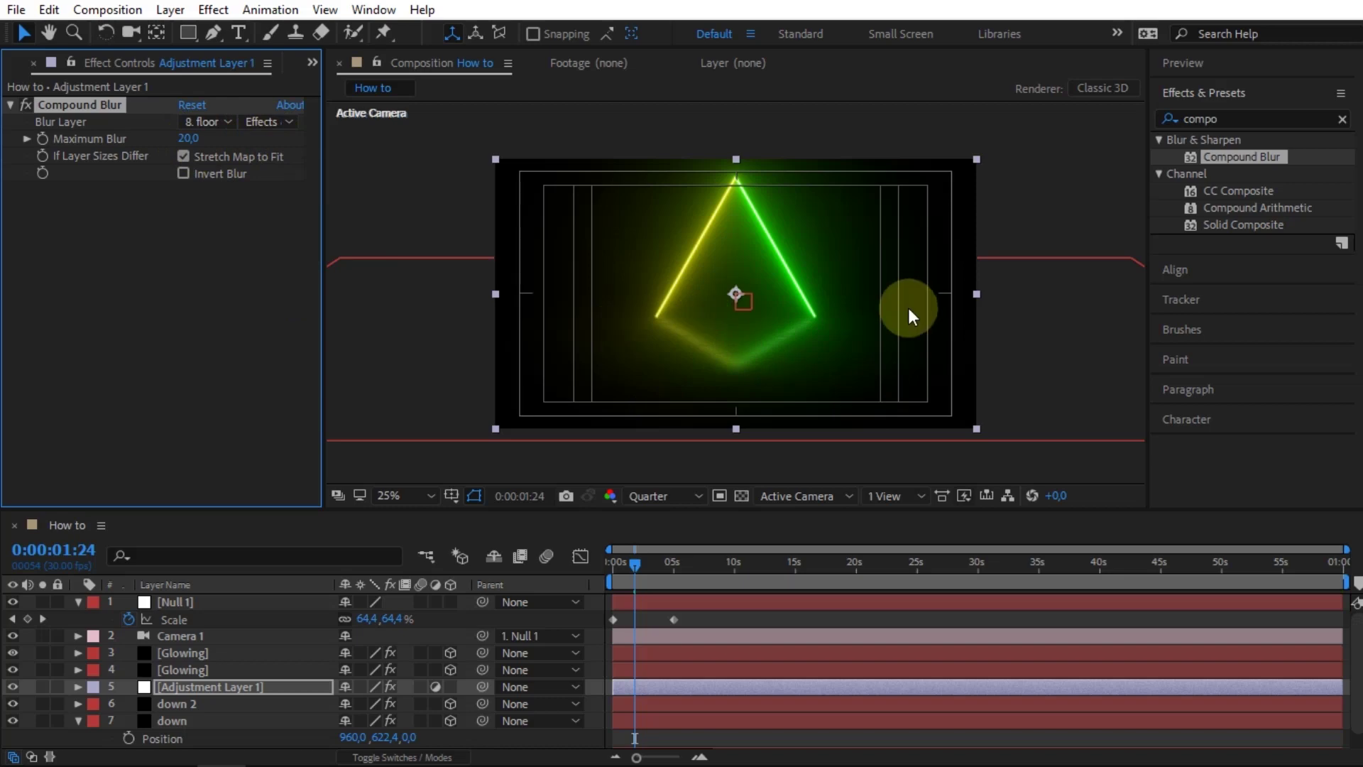
click(645, 568)
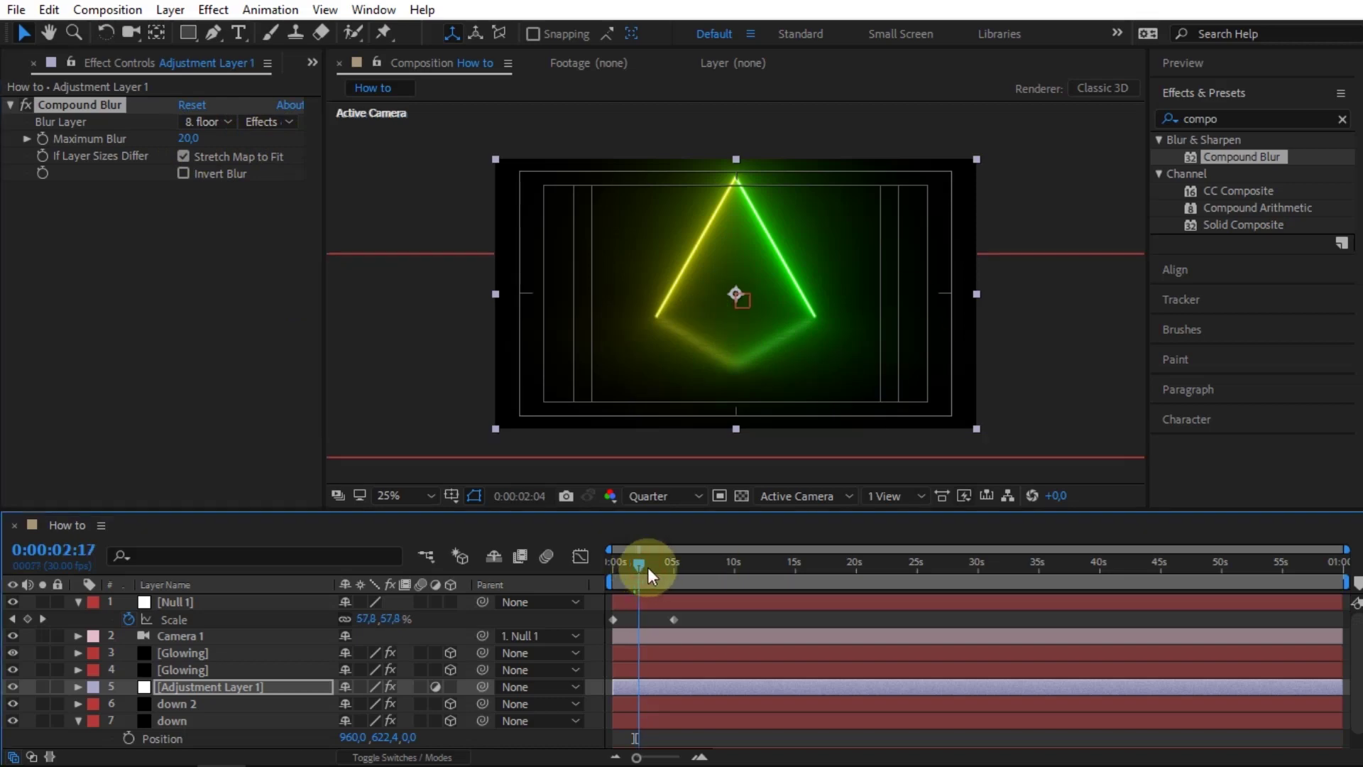
mouse_move(650, 568)
mouse_down()
mouse_move(679, 565)
mouse_move(642, 566)
mouse_up()
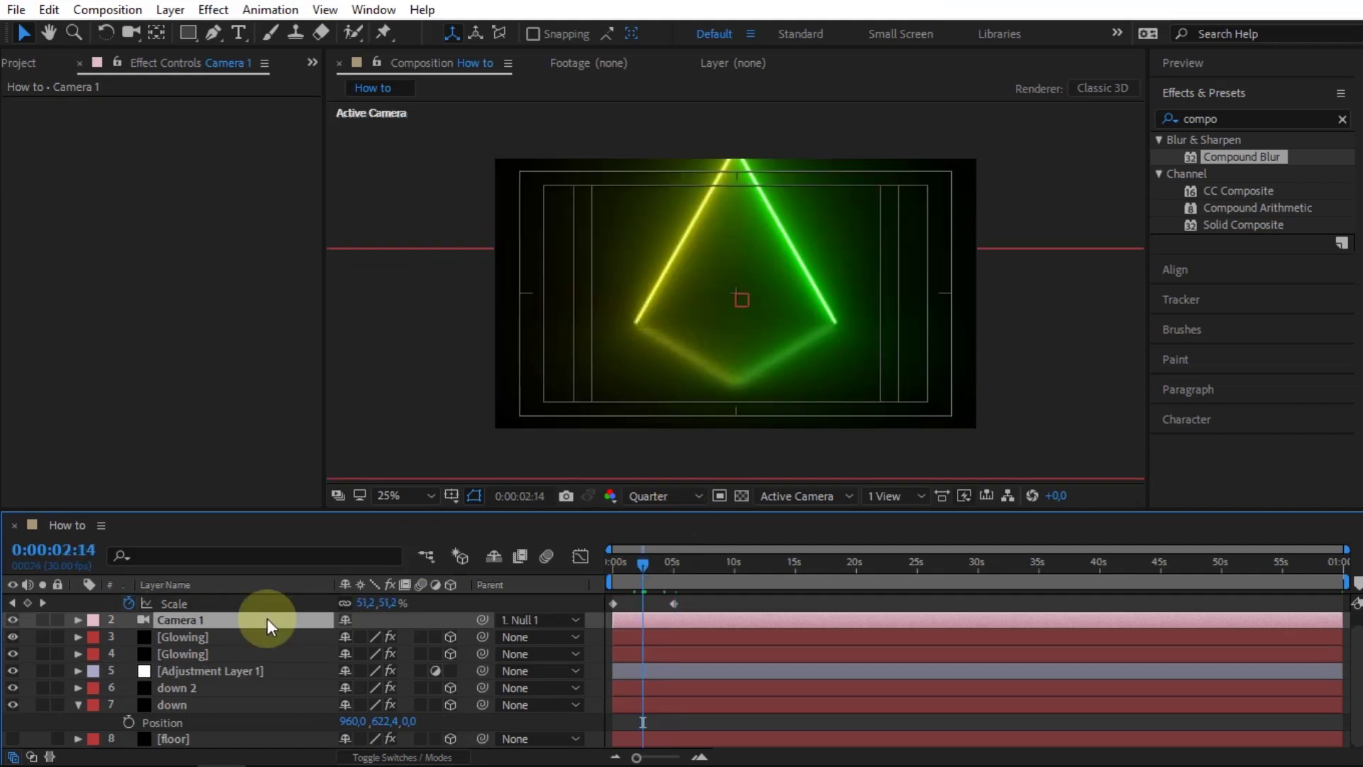
Increase Camera 1's aperture to strengthen the depth-of-field blur on the reflections
click(77, 620)
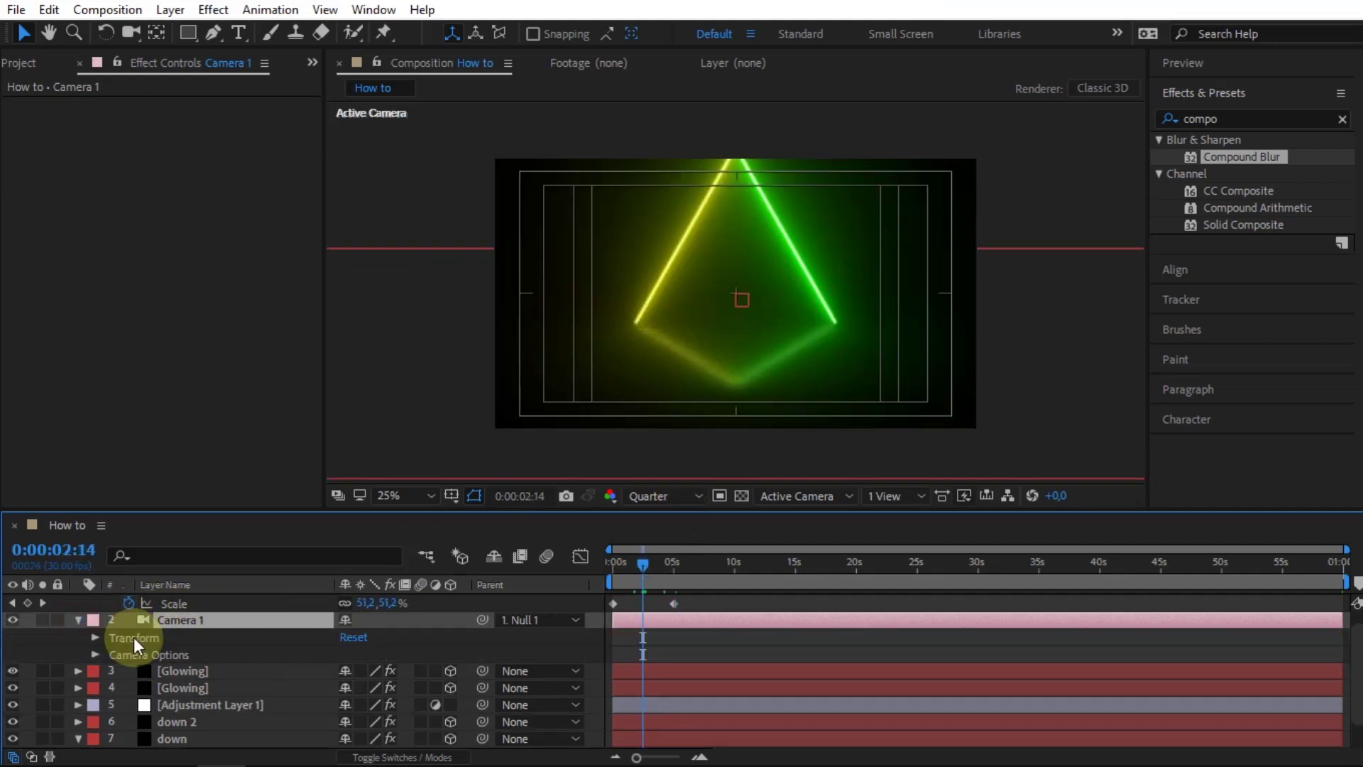
click(96, 654)
scroll(192, 678, down, 1)
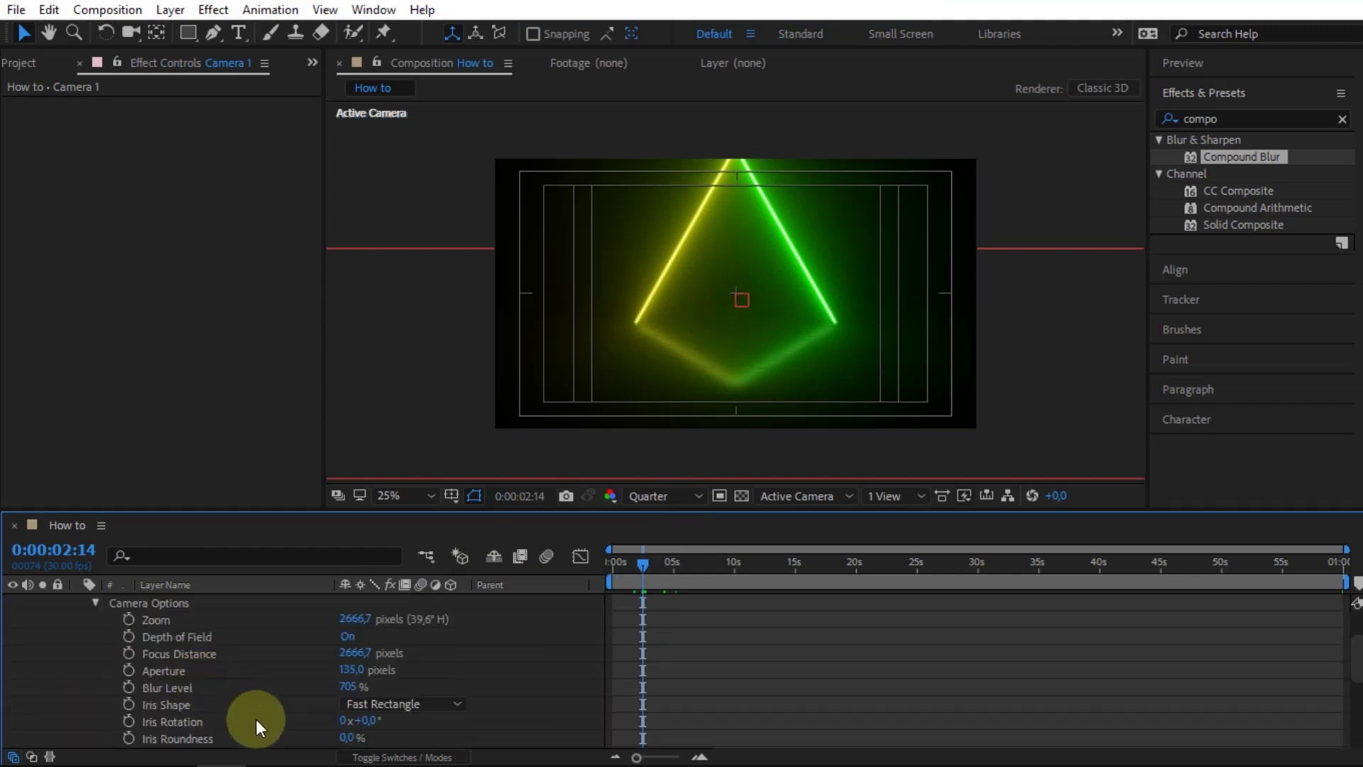
click(349, 669)
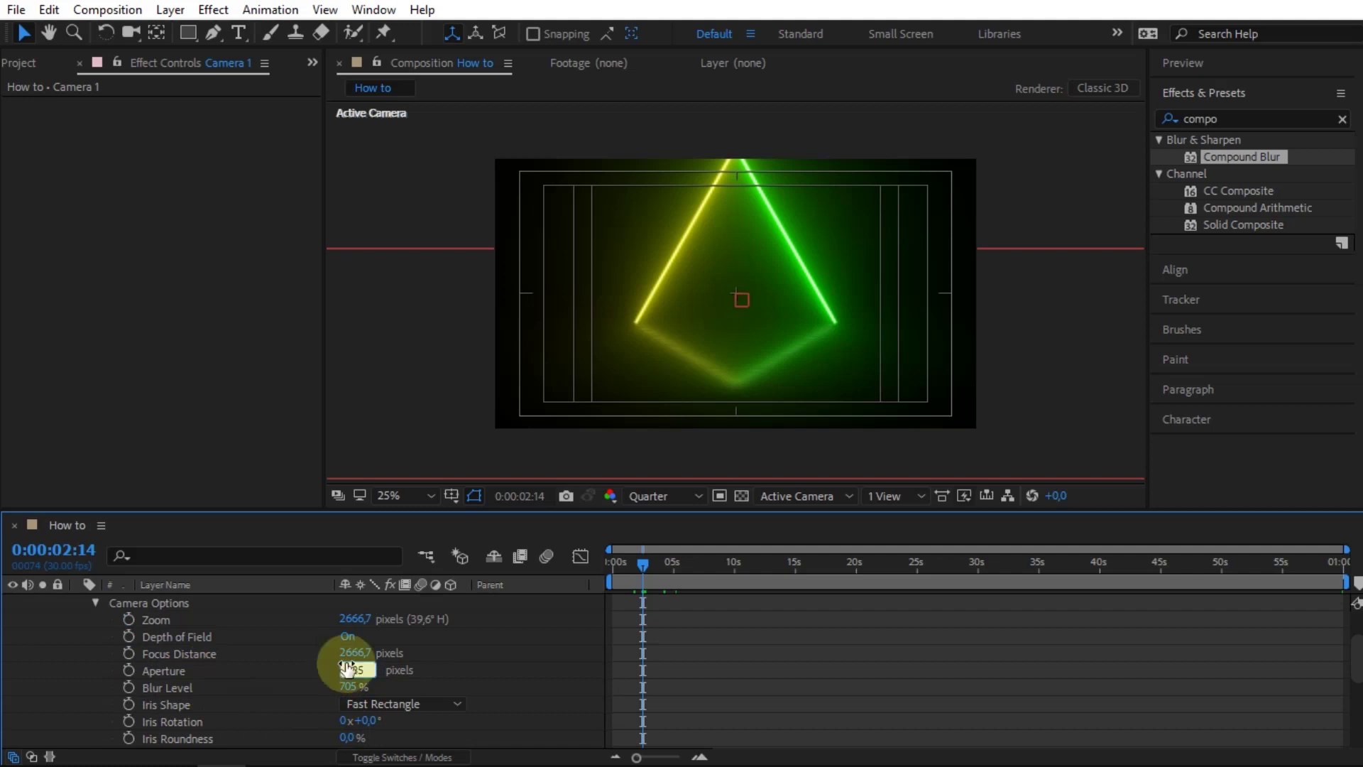
click(671, 669)
scroll(361, 675, up, 2)
click(78, 637)
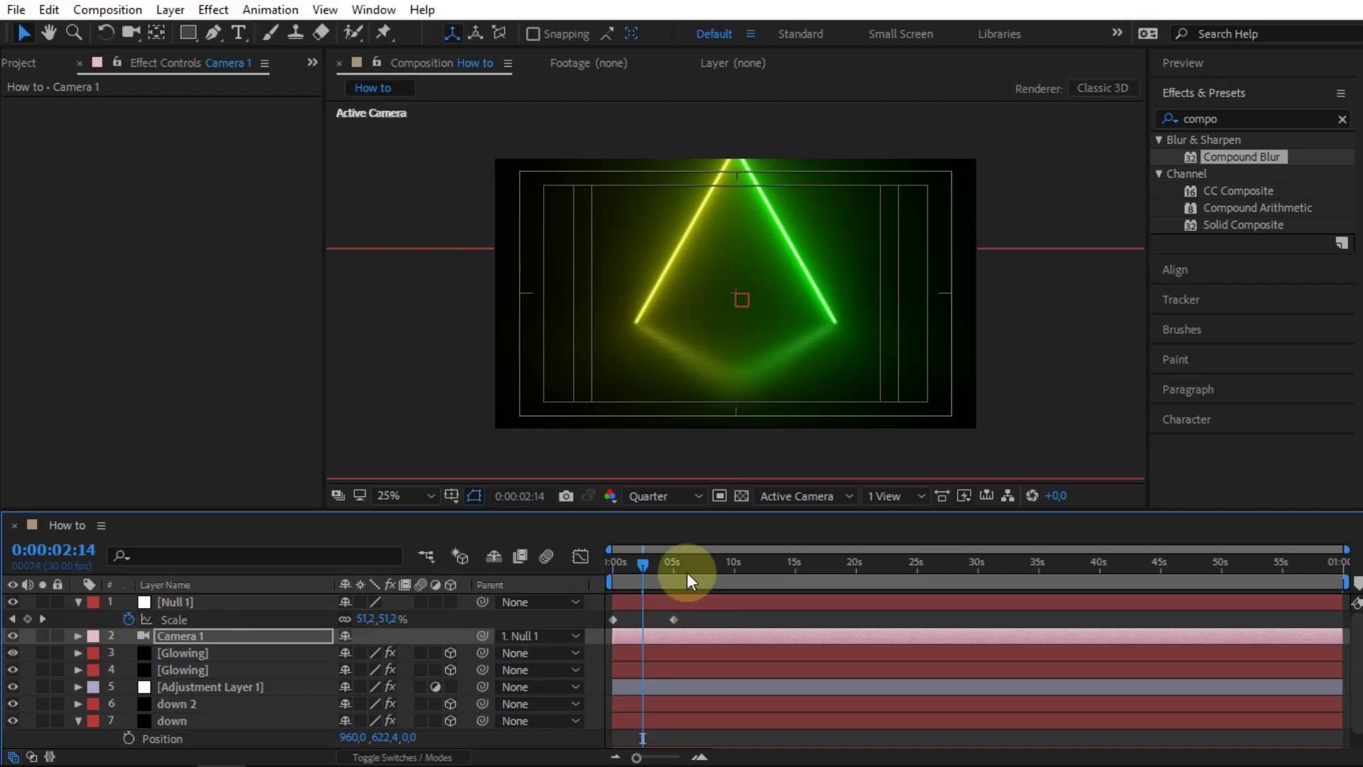
End the work area at 0:00:05:00 and trim the composition to the work area
drag(687, 572, 676, 572)
mouse_move(636, 758)
mouse_down()
mouse_move(667, 757)
mouse_move(615, 755)
mouse_up()
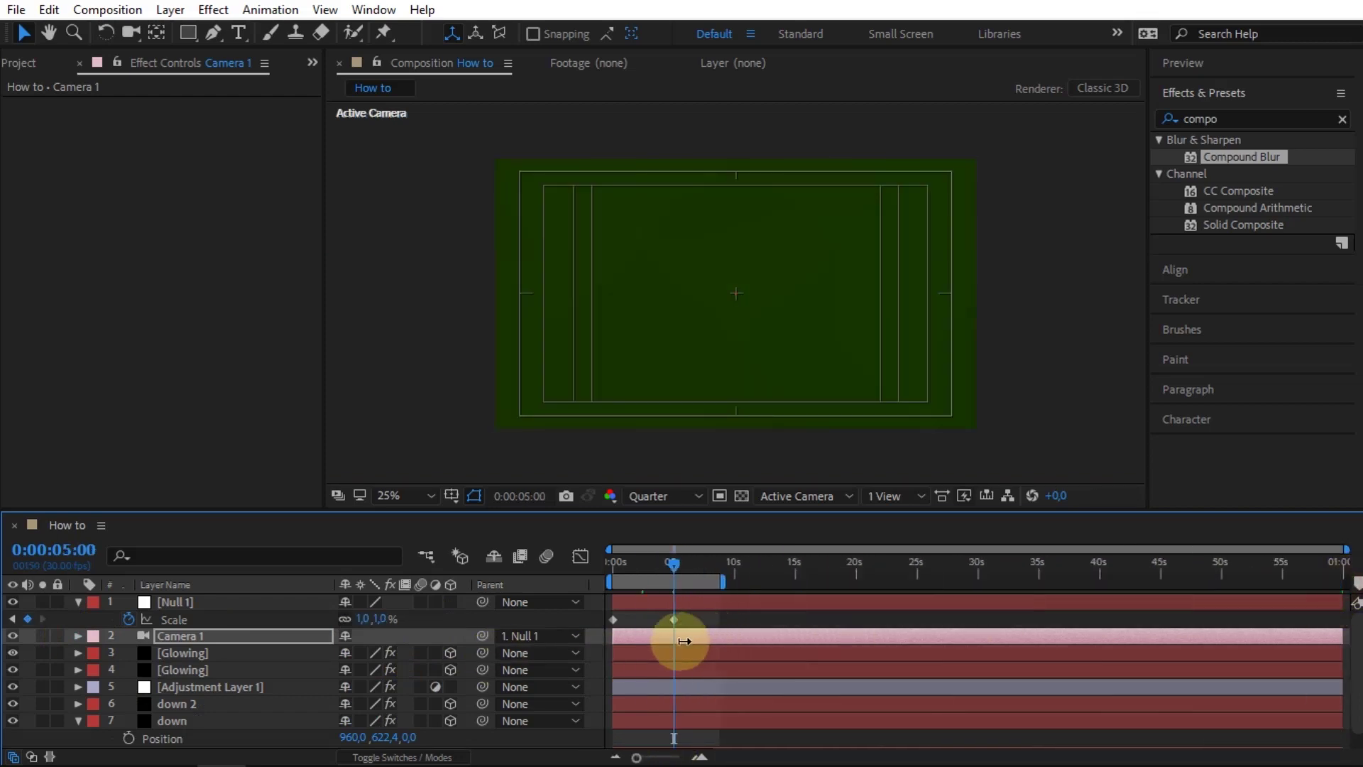
drag(636, 758, 680, 761)
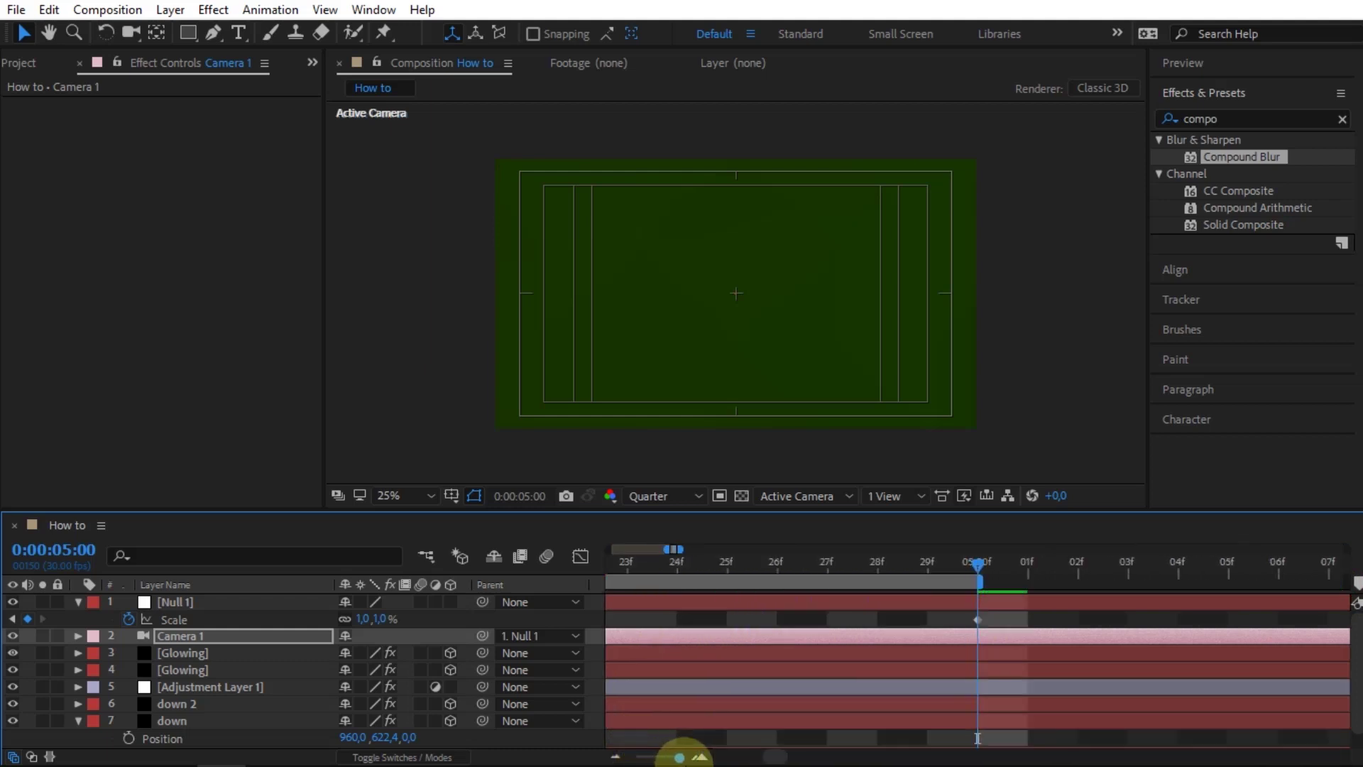
key(Page_Down)
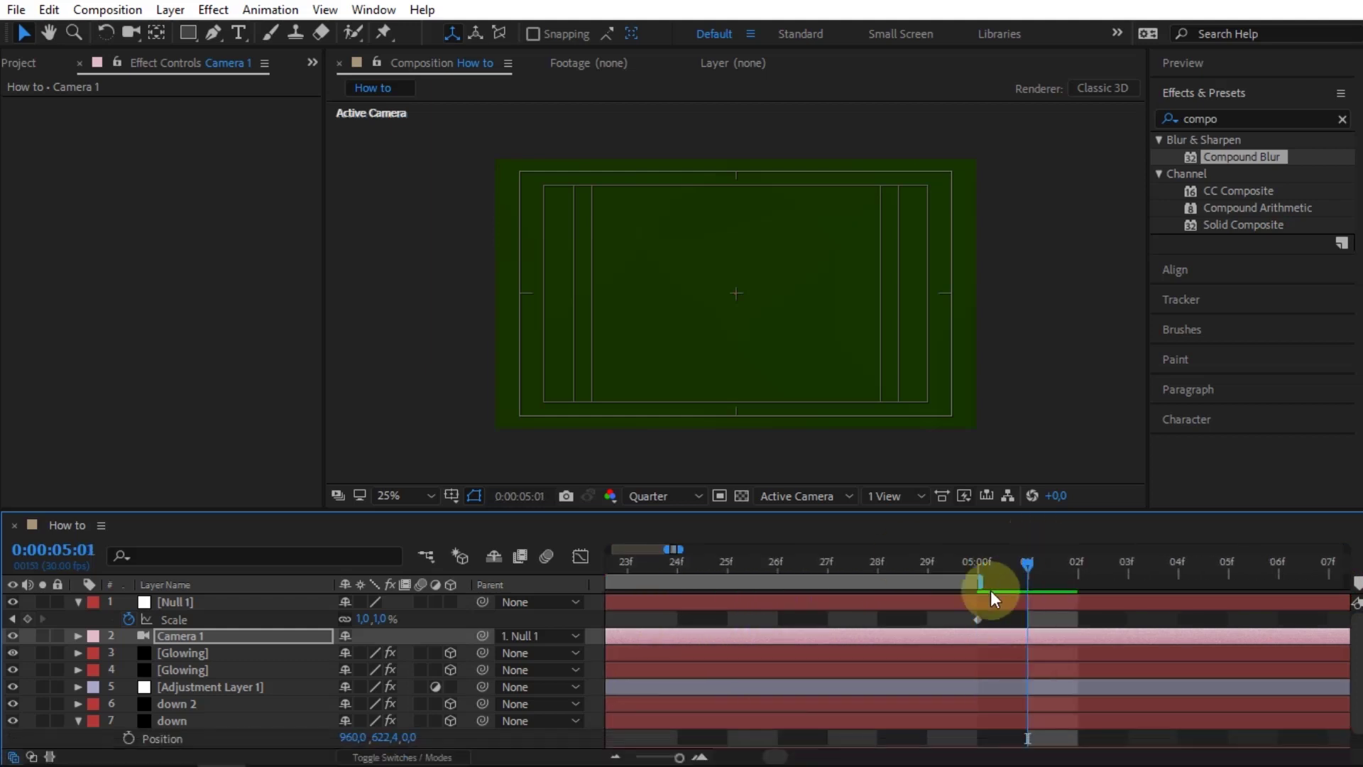
drag(1021, 579, 935, 571)
drag(678, 757, 629, 756)
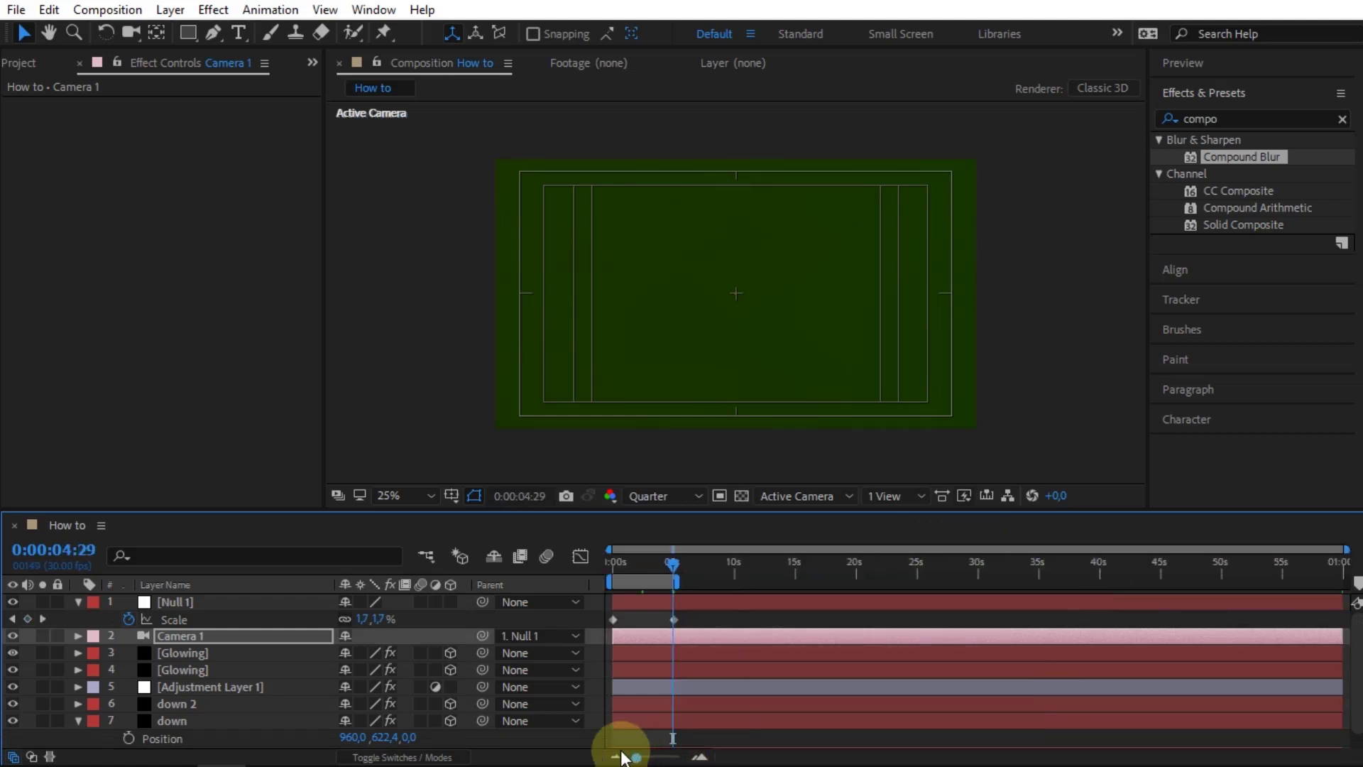
right_click(658, 581)
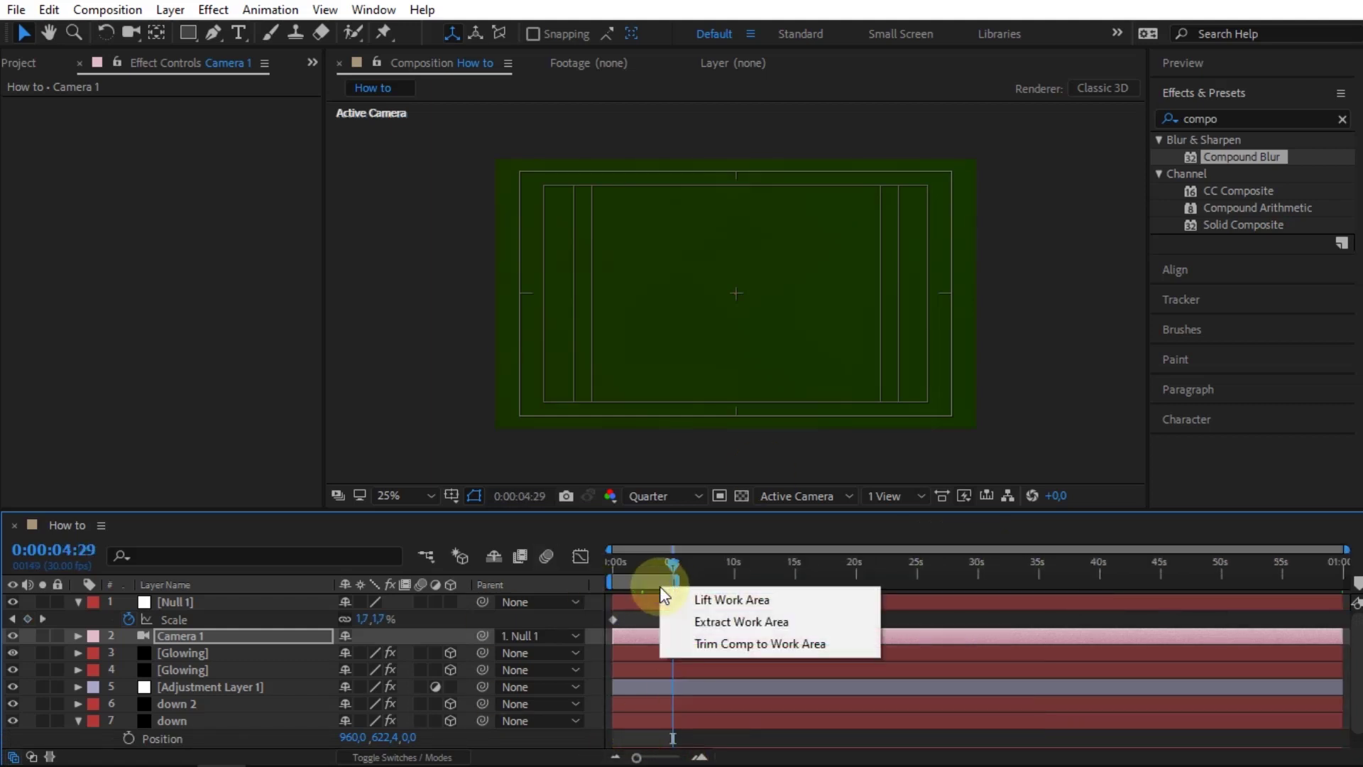
click(701, 646)
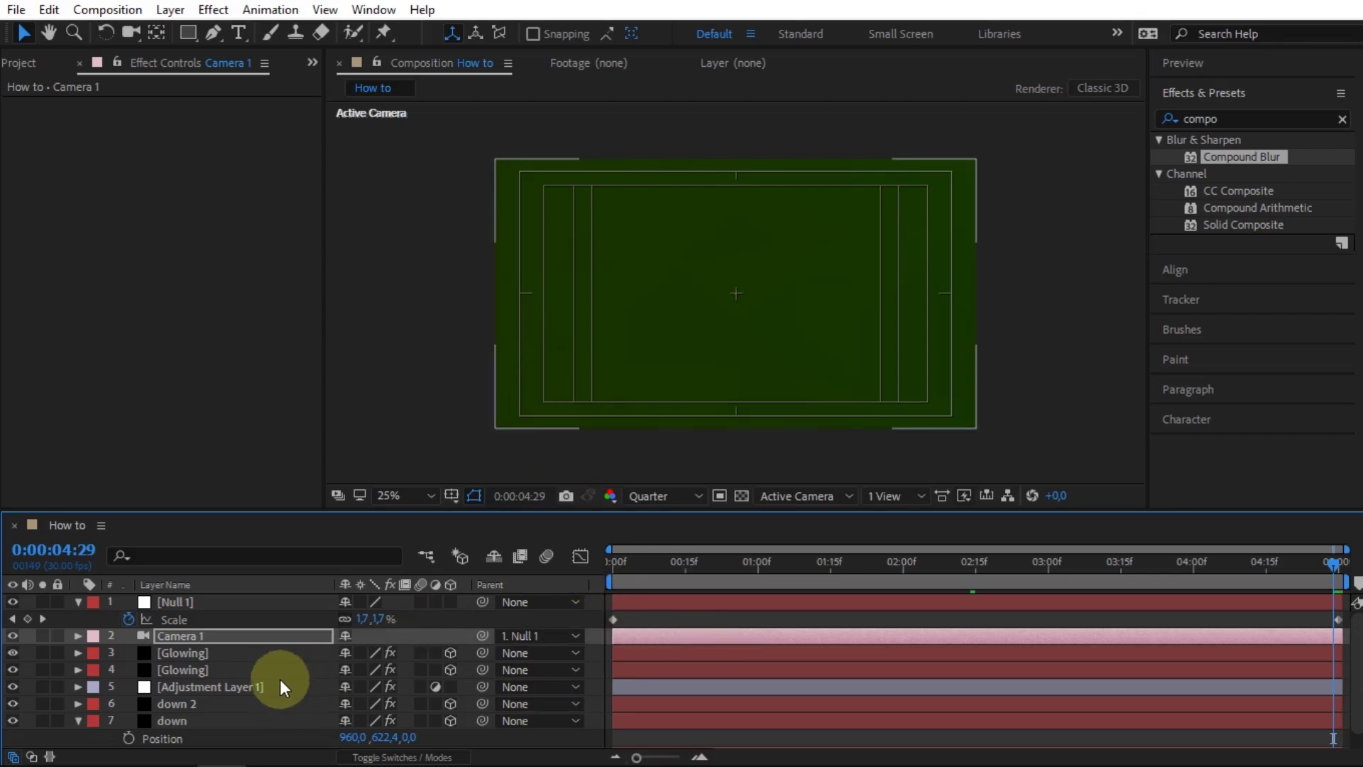
Pre-compose all layers into a new composition named element, moving all attributes into it
key(ctrl+a)
right_click(264, 659)
click(321, 579)
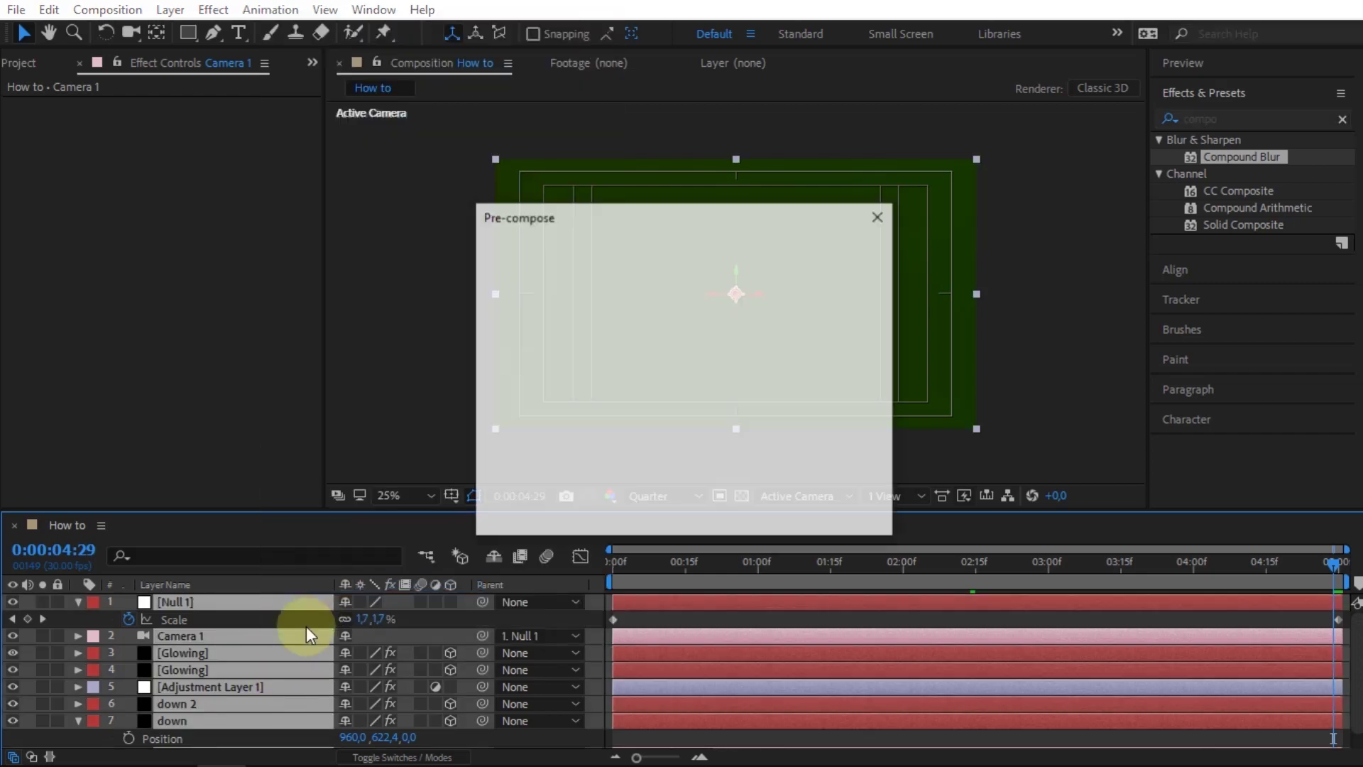
text(element)
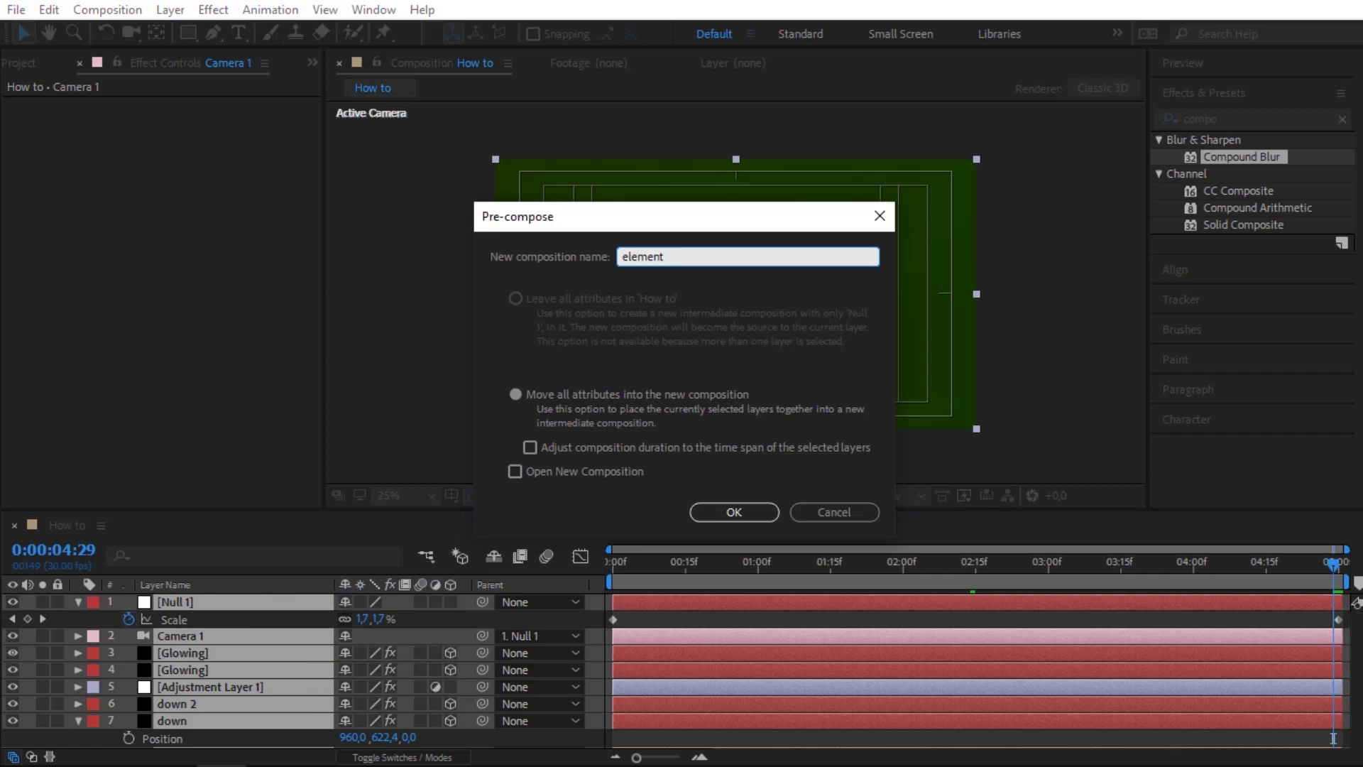
click(732, 511)
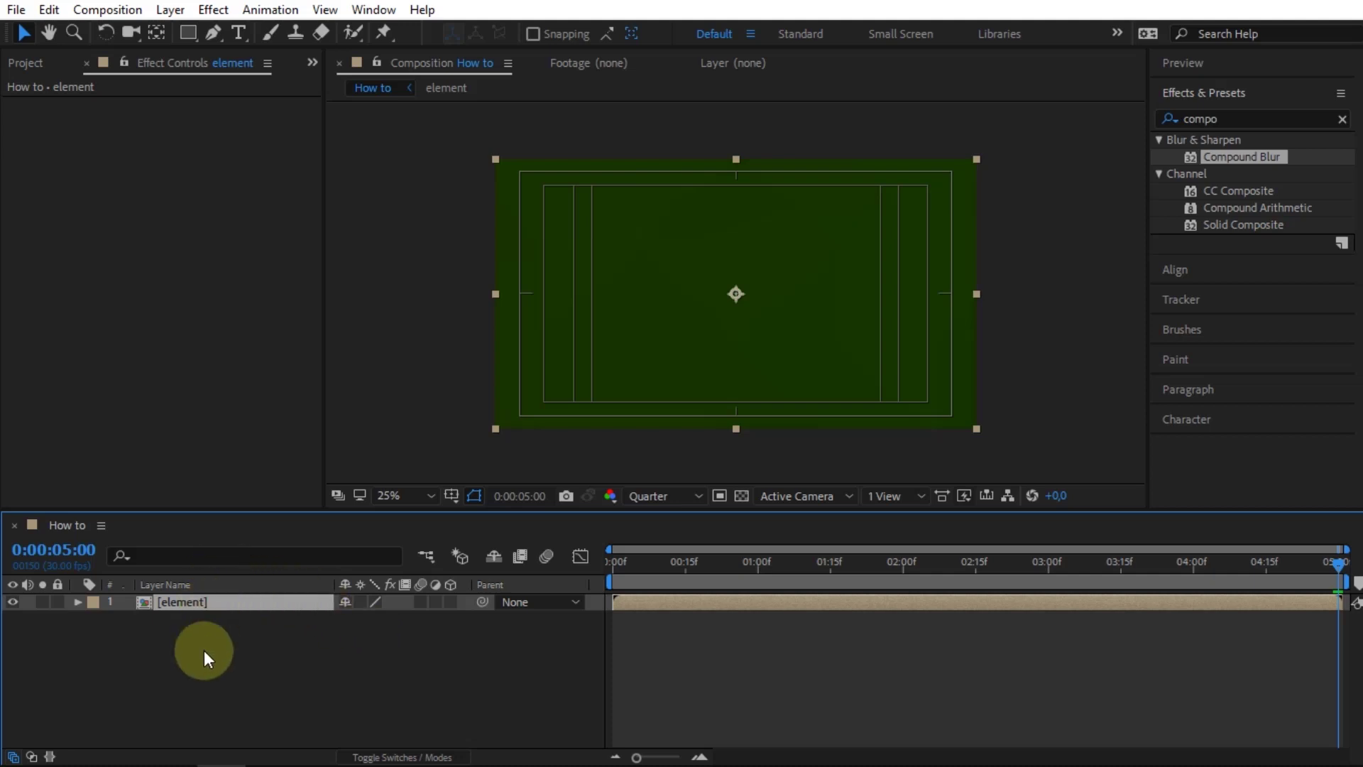
Set the How to composition's duration to 0:00:30:00
click(106, 10)
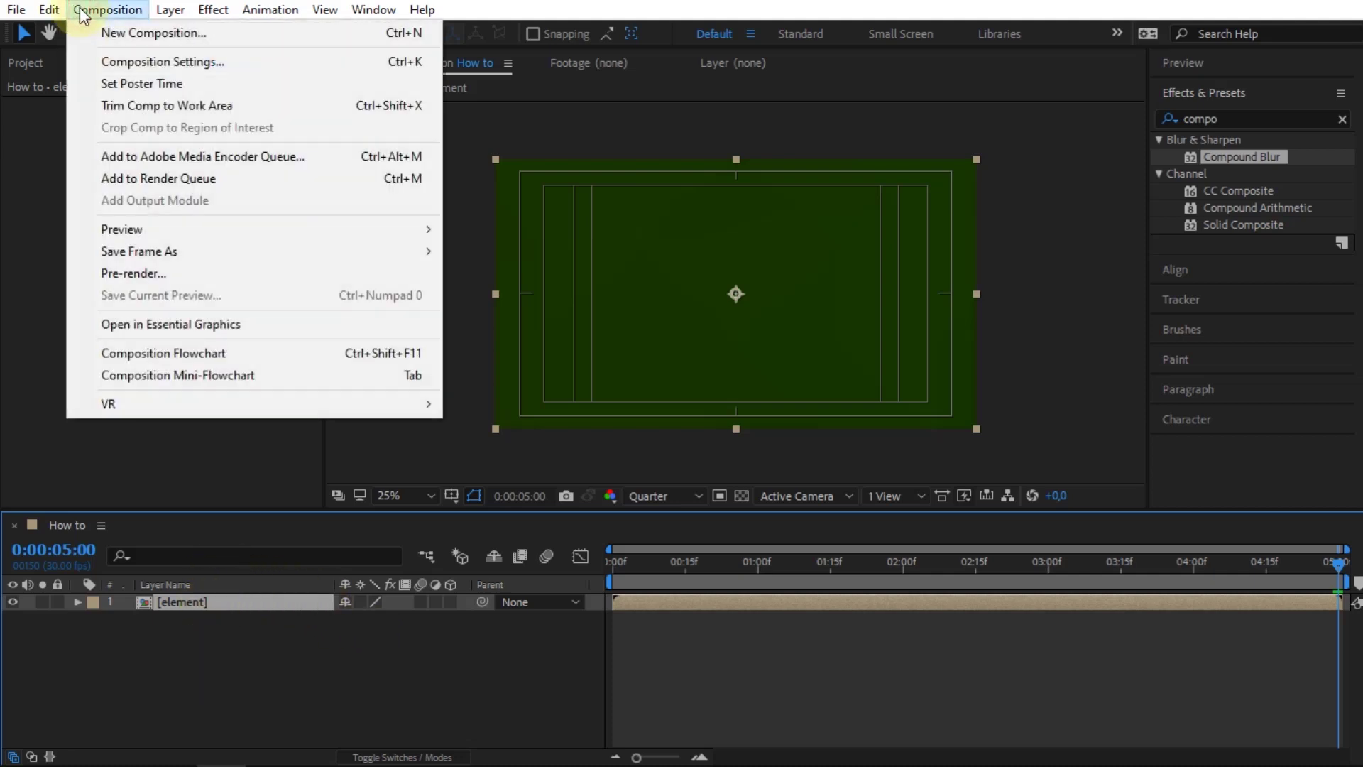
click(144, 62)
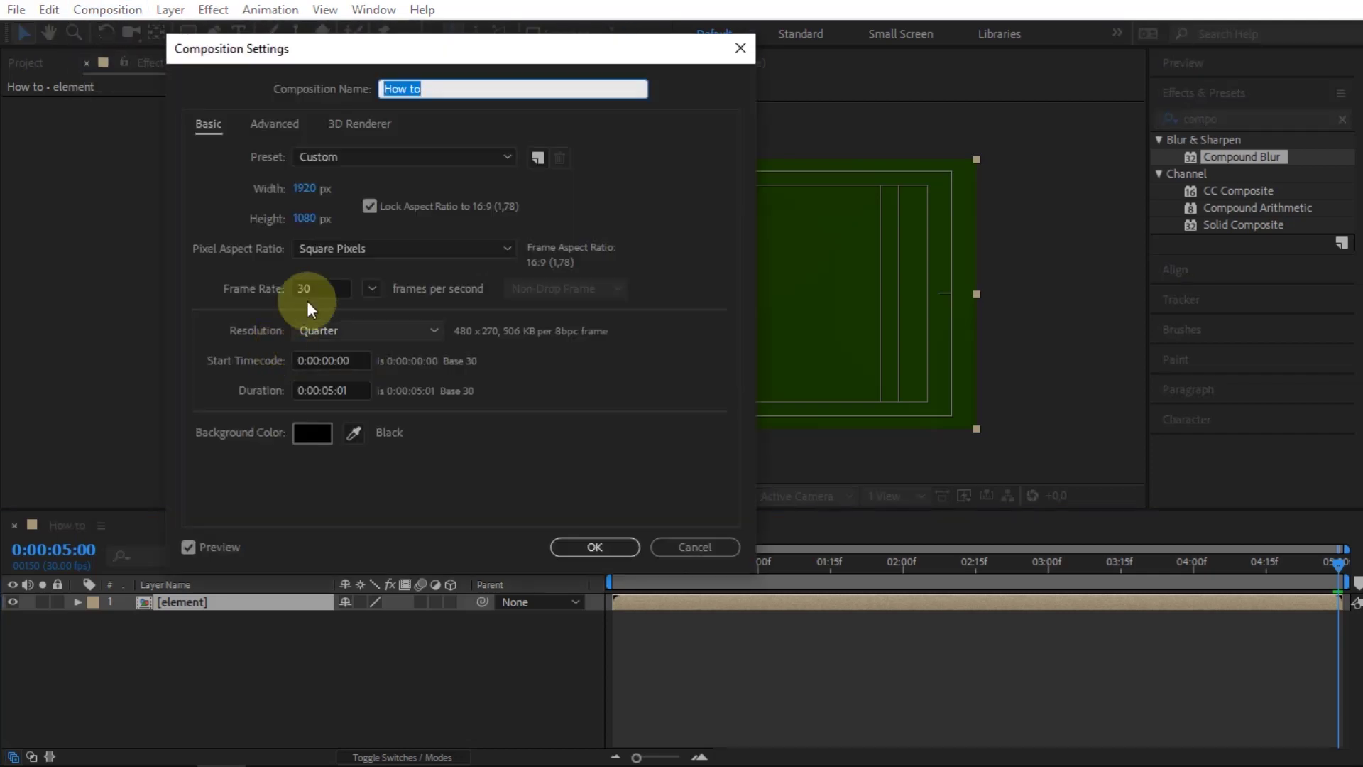
click(329, 391)
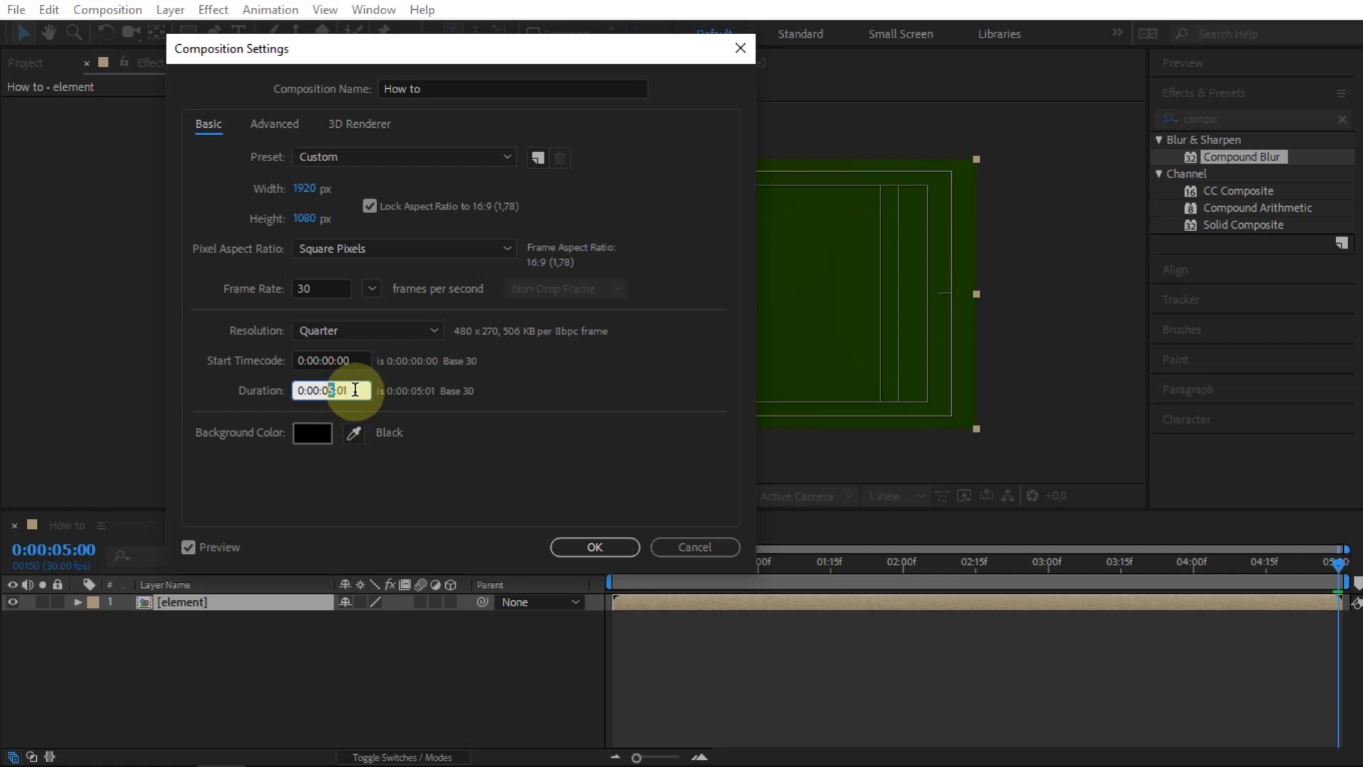
click(331, 391)
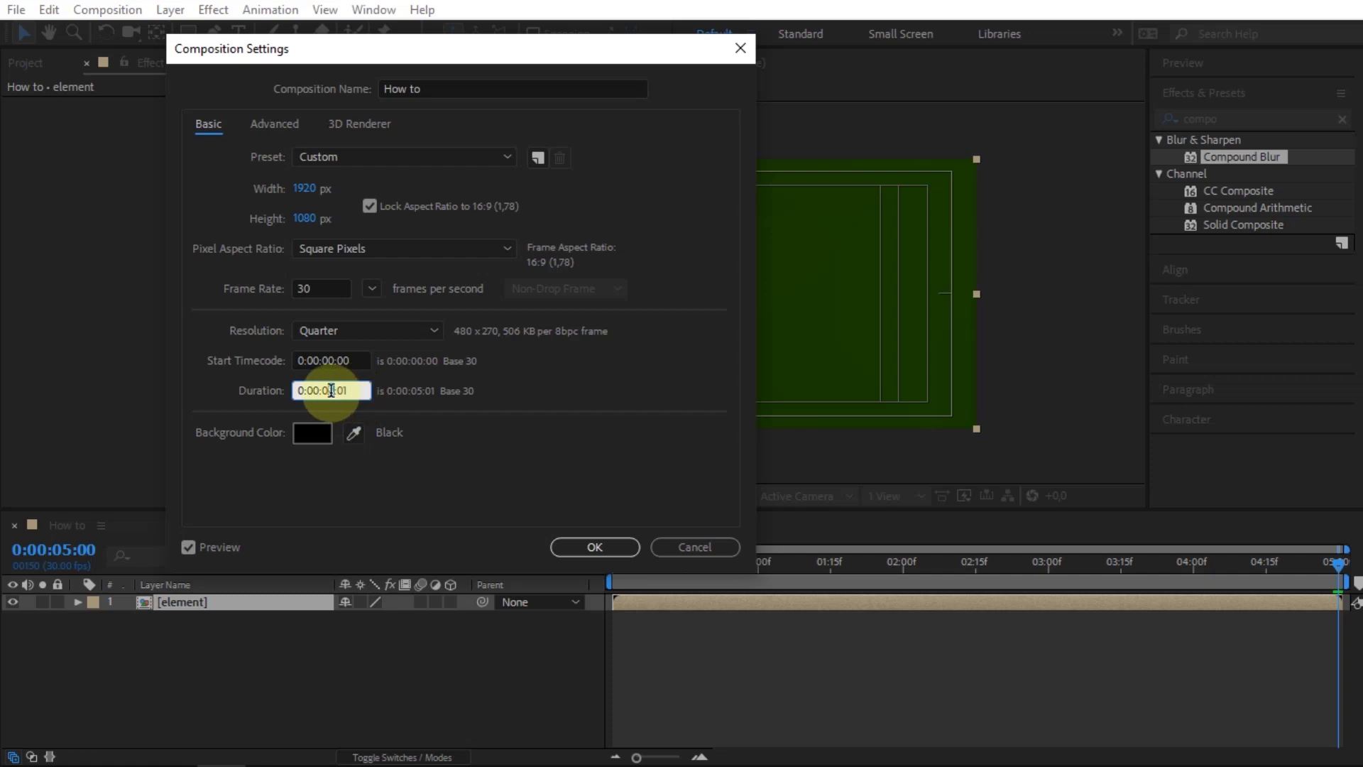
text(30)
click(357, 392)
text(0)
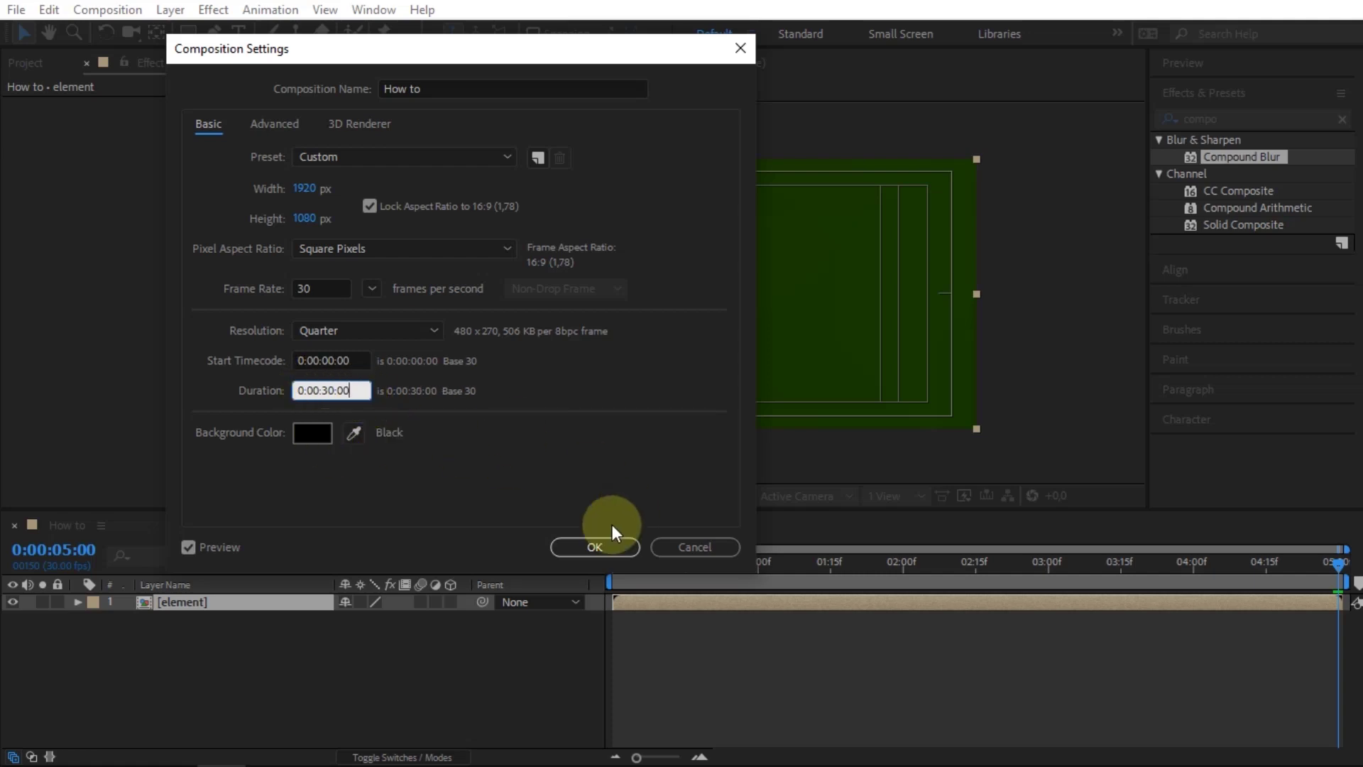
click(614, 547)
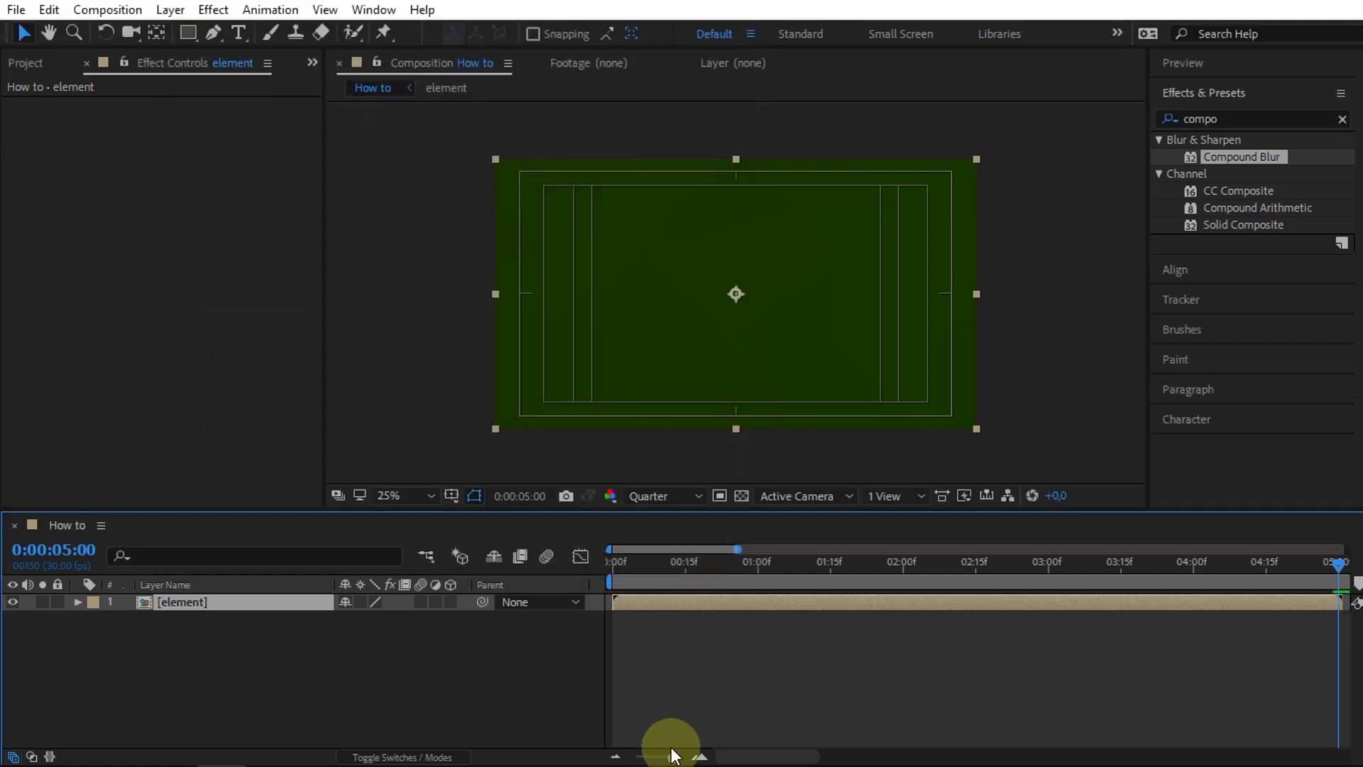
drag(672, 754, 631, 758)
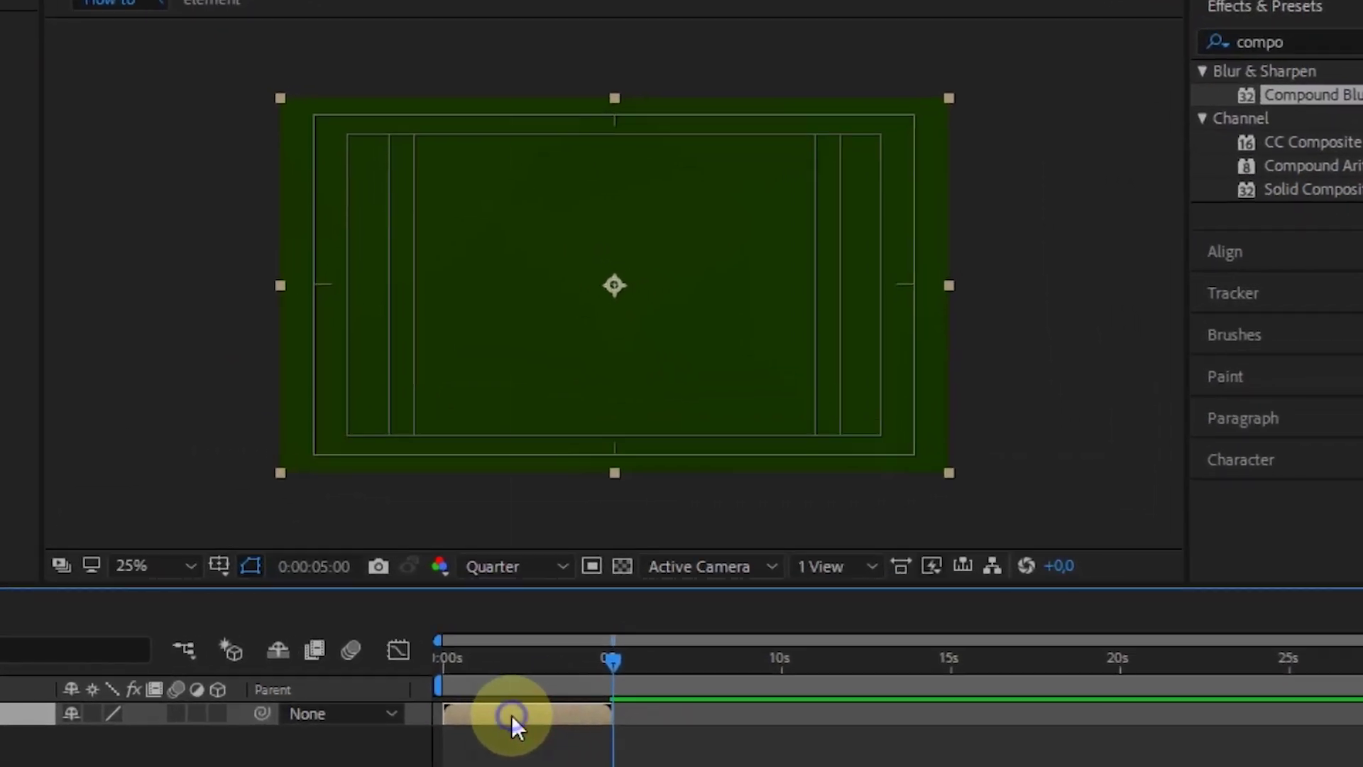
Enable time remapping on the element layer and extend its end to the composition's 30-second mark
right_click(512, 715)
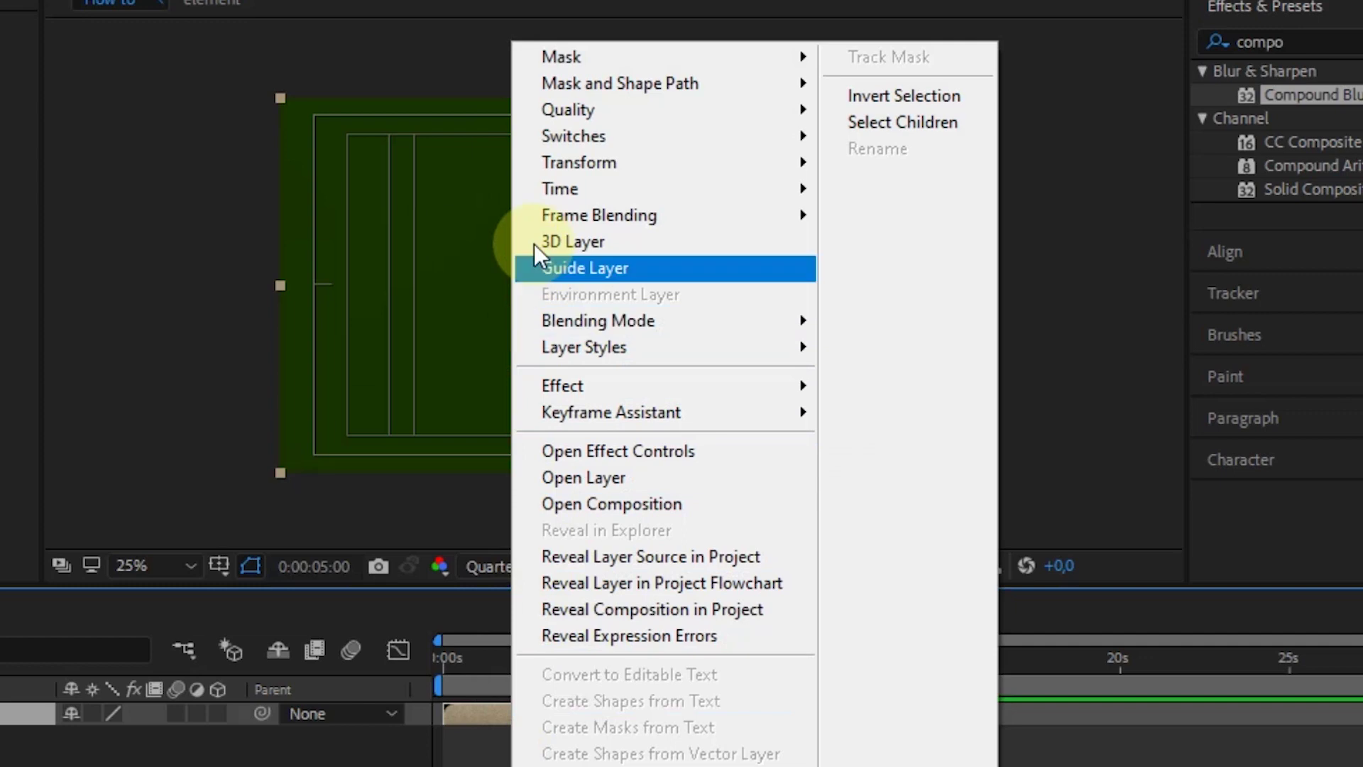
mouse_move(753, 197)
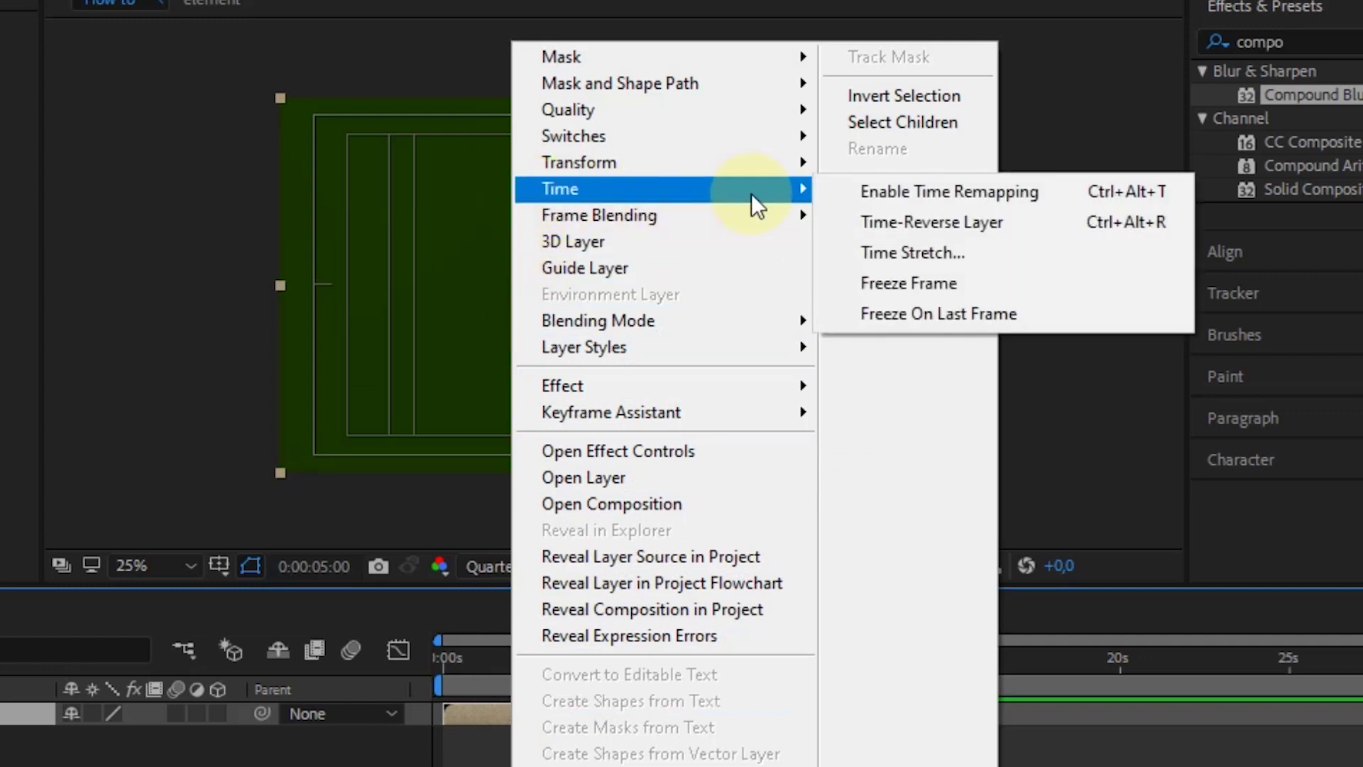
click(885, 192)
mouse_move(615, 714)
mouse_down()
mouse_move(1350, 593)
mouse_move(1335, 601)
mouse_up()
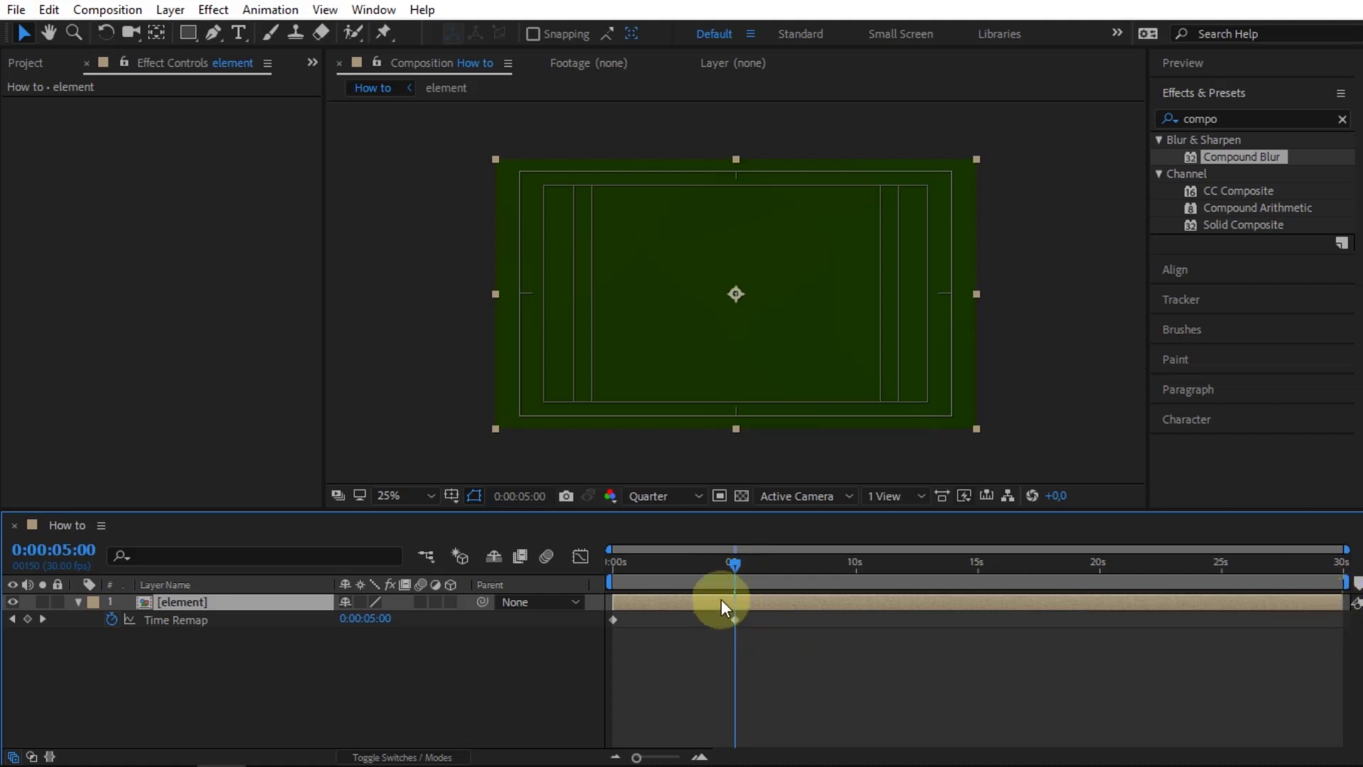
Loop the element layer's Time Remap property with the expression loopOut() and hide the layer switches columns
click(112, 619)
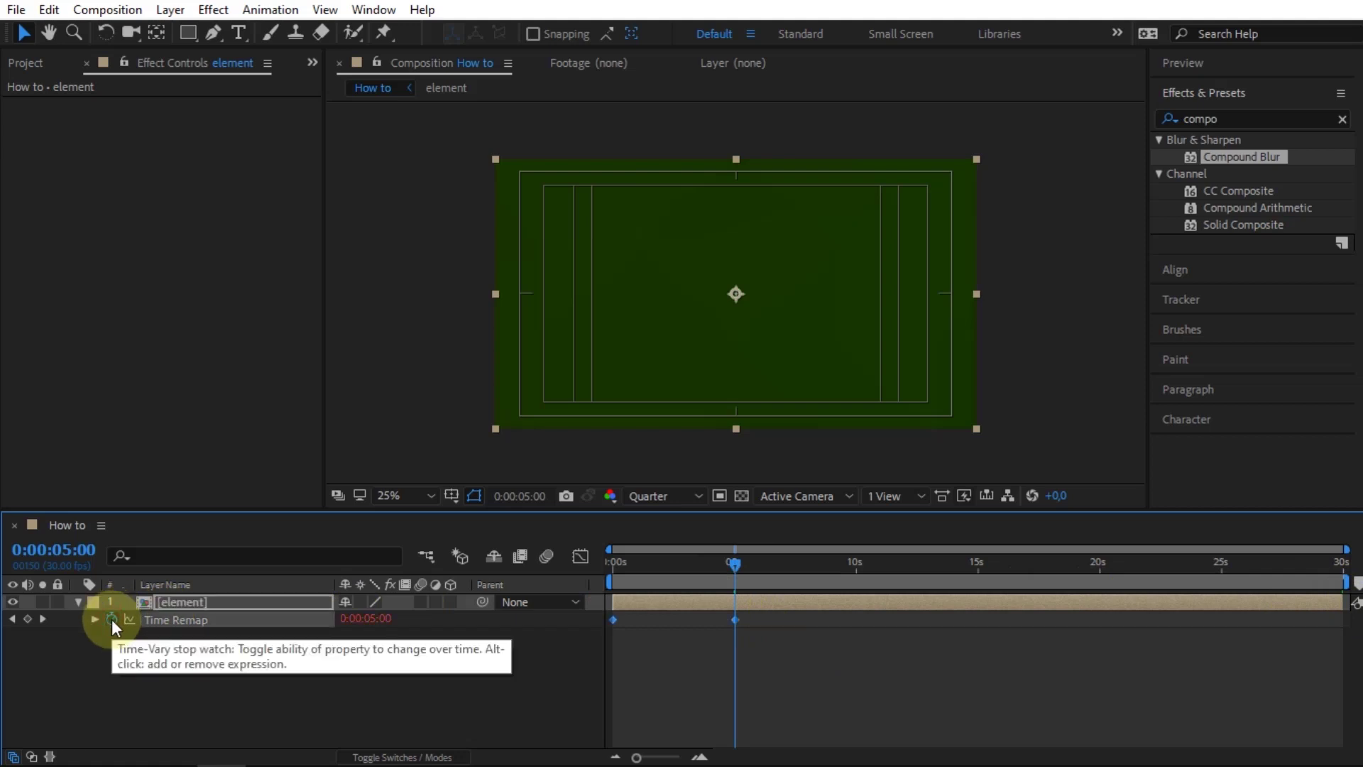
alt+click(112, 619)
text(loopOu)
text(t())
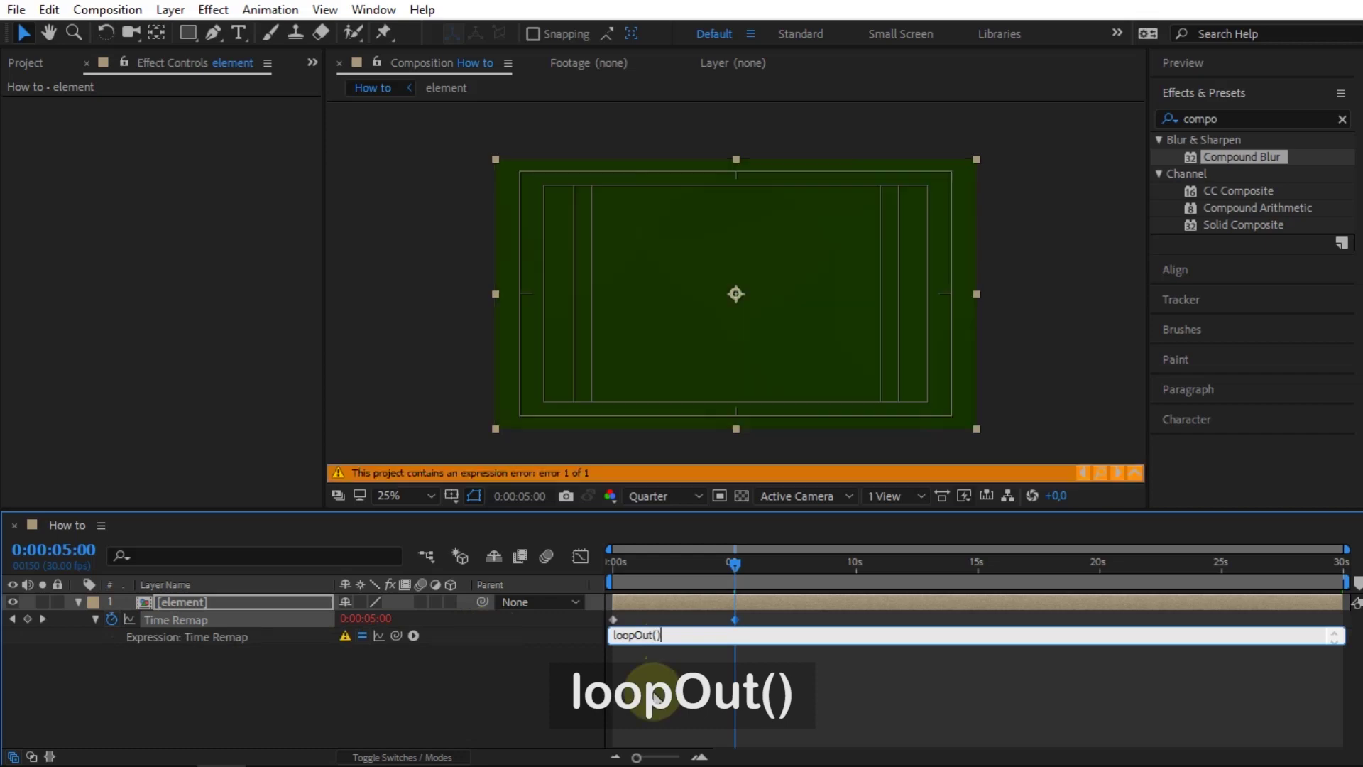
click(352, 638)
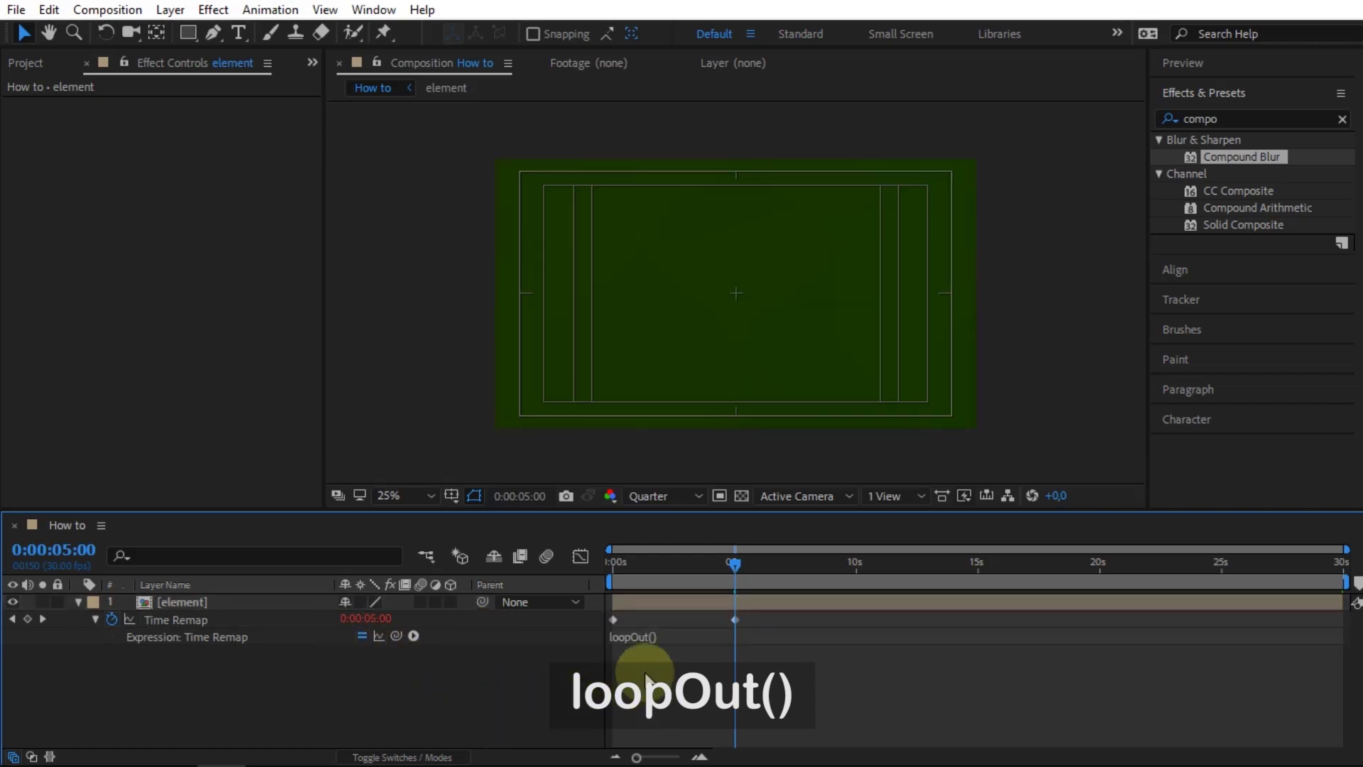
drag(735, 563, 943, 565)
click(14, 757)
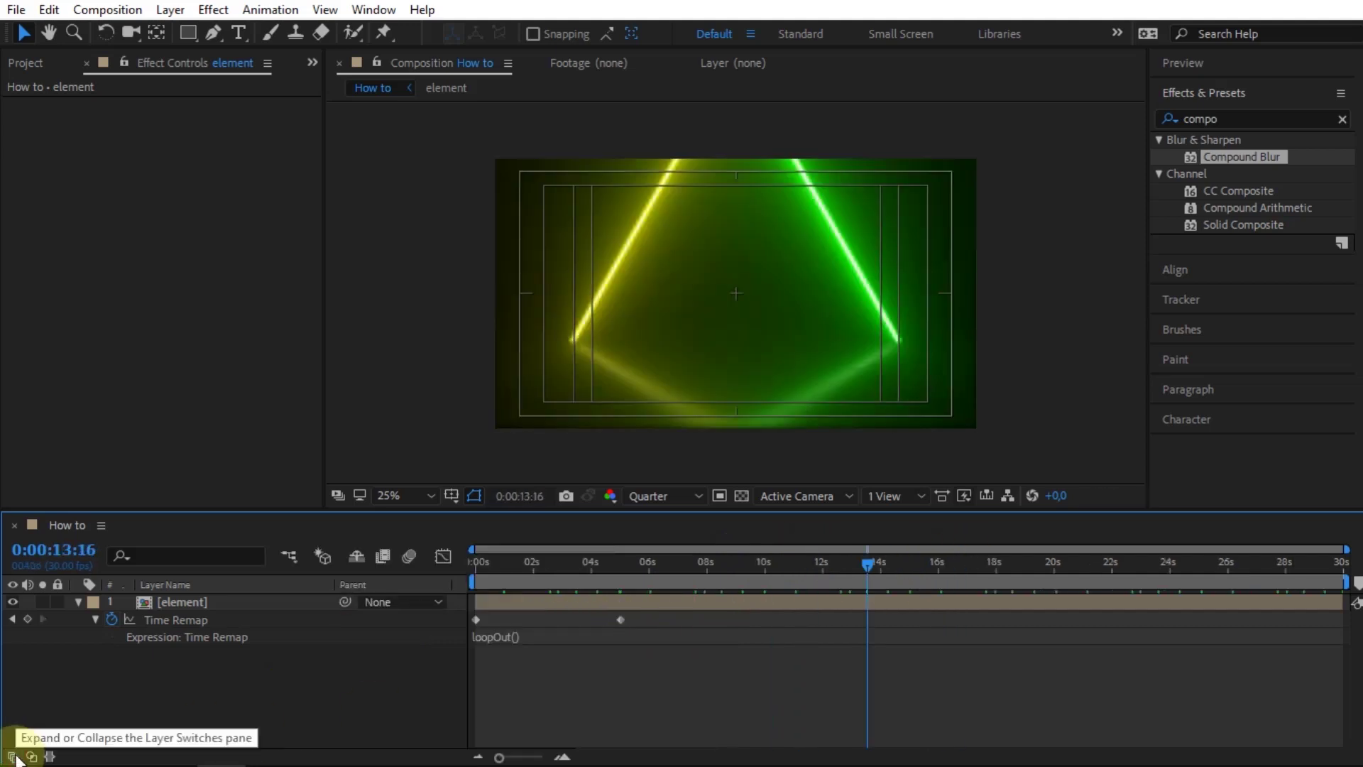
Duplicate the element layer and make the copy start at 0:00:01:00
click(566, 558)
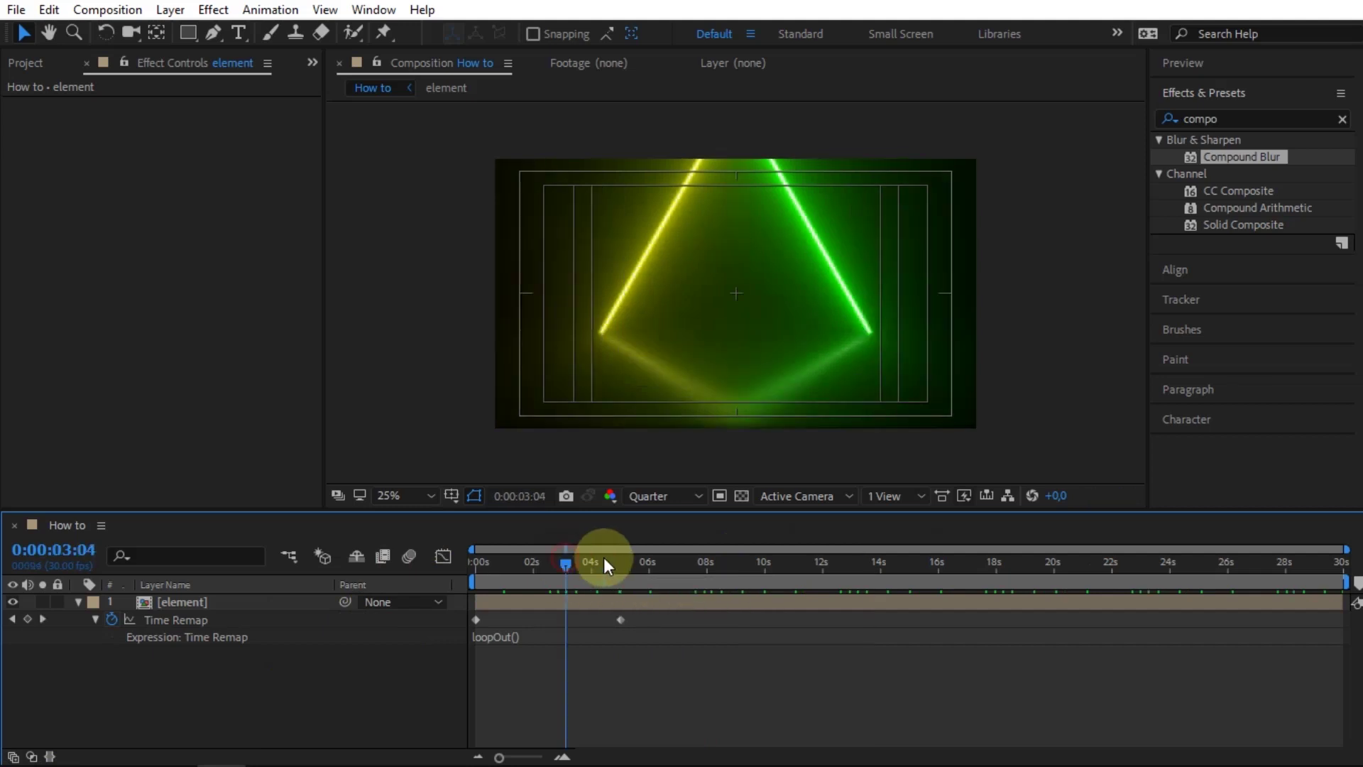
click(620, 561)
click(574, 605)
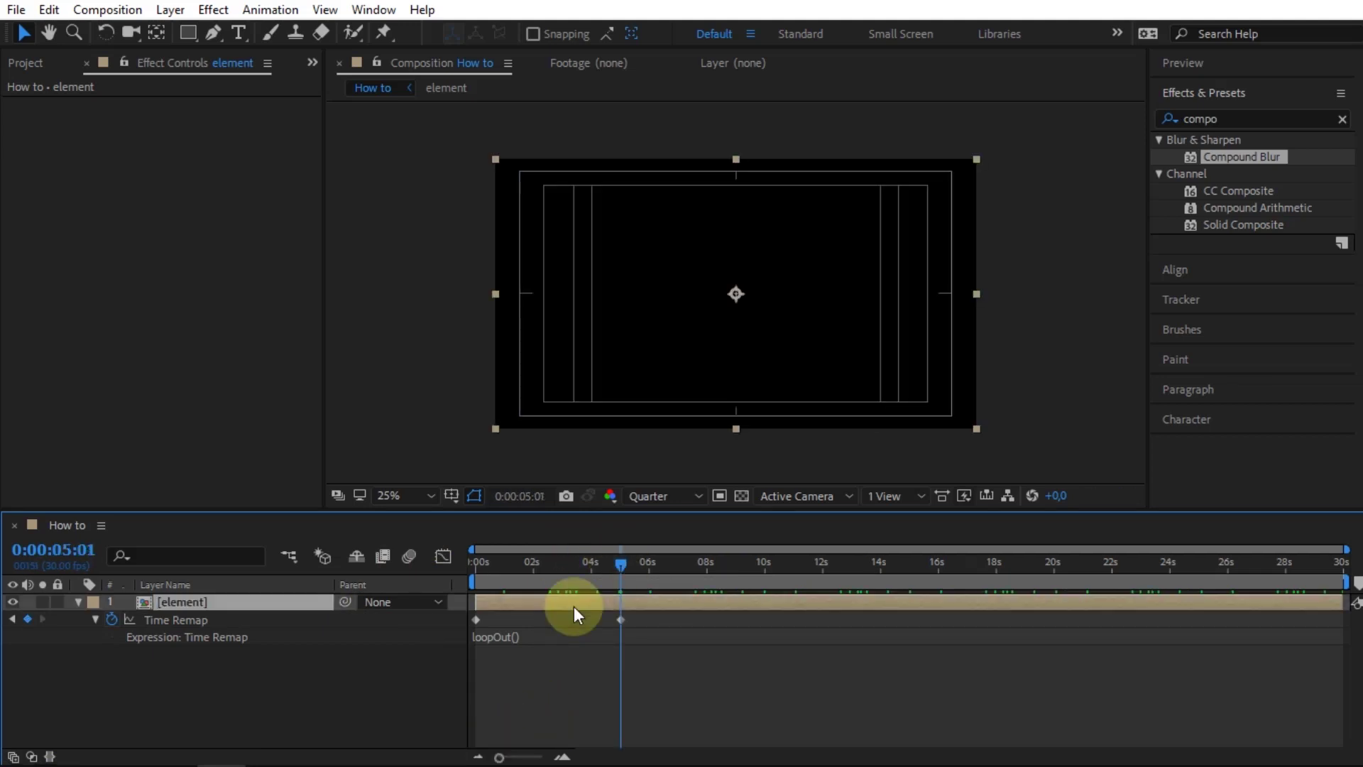
key(ctrl+d)
key(Home)
drag(499, 757, 544, 759)
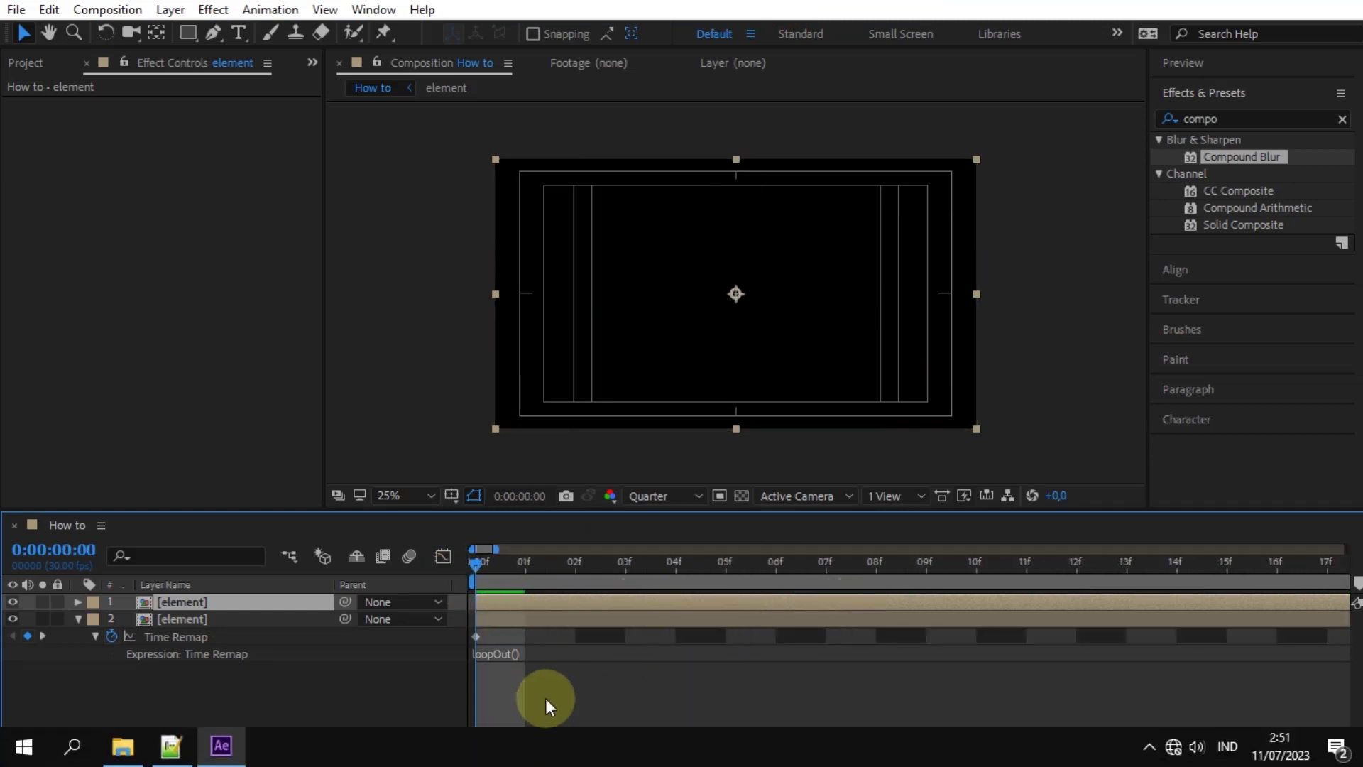
drag(543, 758, 536, 760)
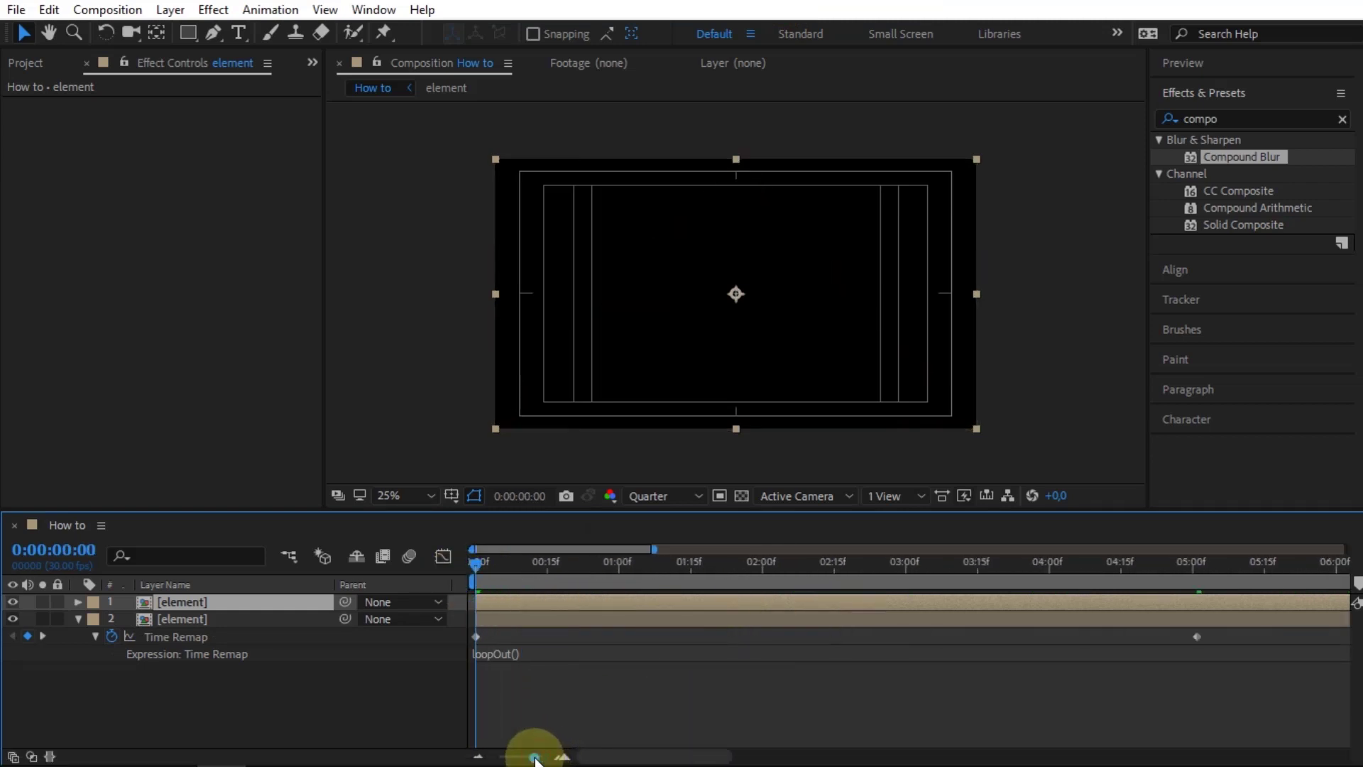
click(618, 572)
key(alt+bracketleft)
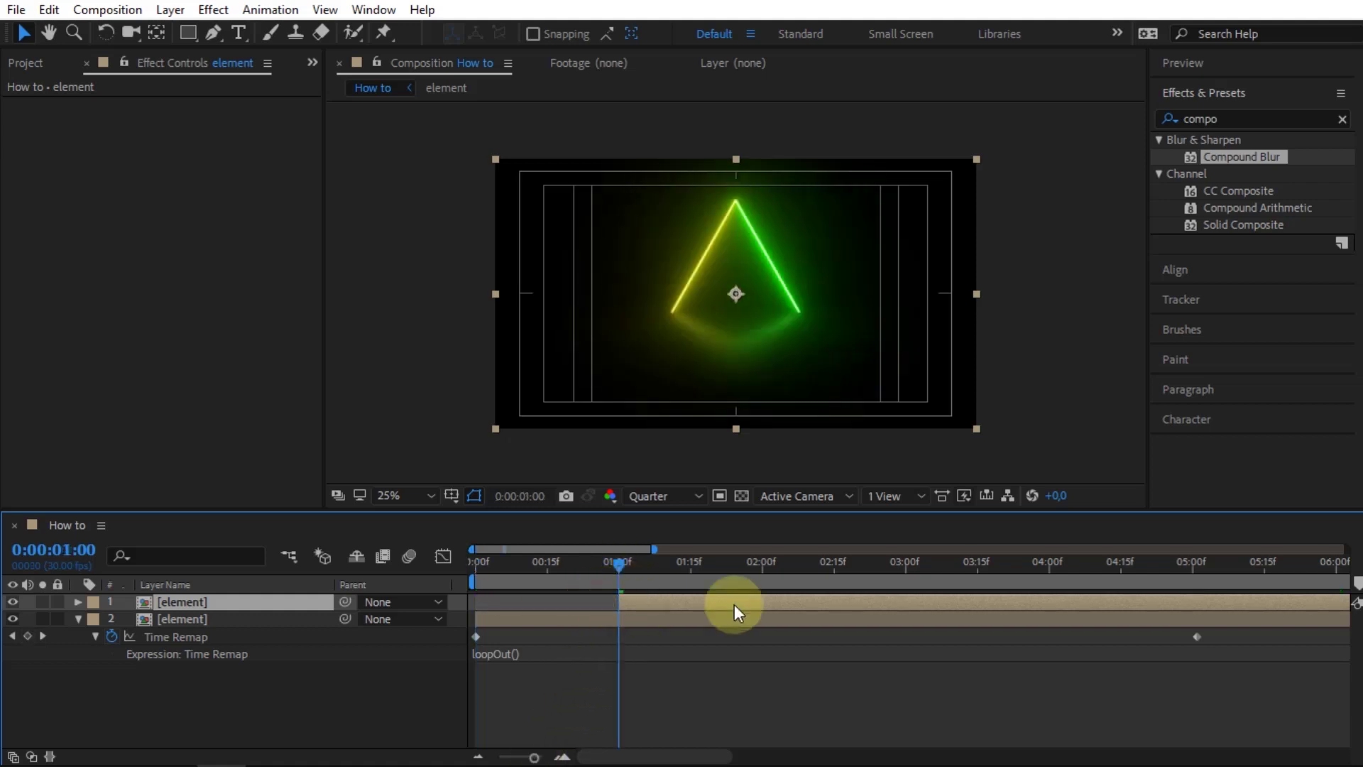
Duplicate the topmost element layer twice, starting the copies at 0:00:02:00 and 0:00:03:00
key(ctrl+d)
drag(659, 603, 798, 605)
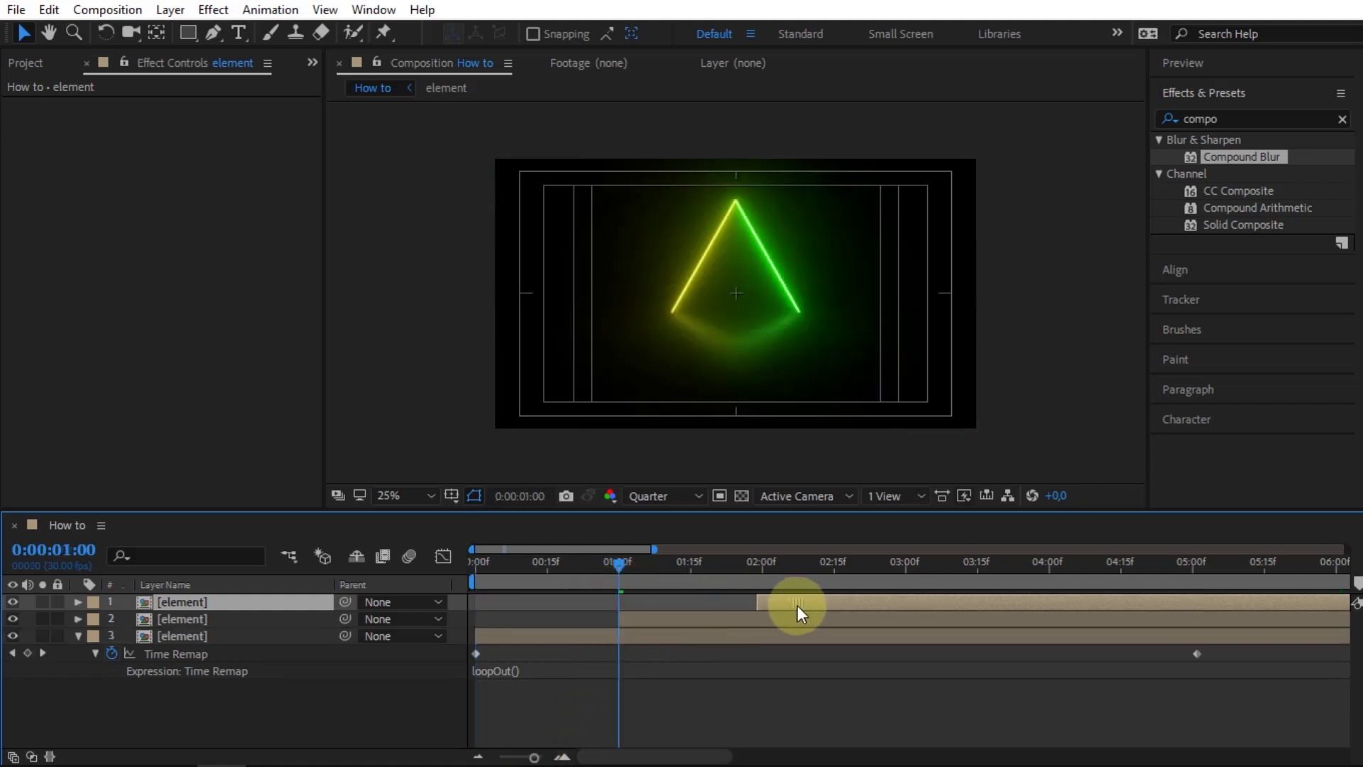
key(i)
key(ctrl+d)
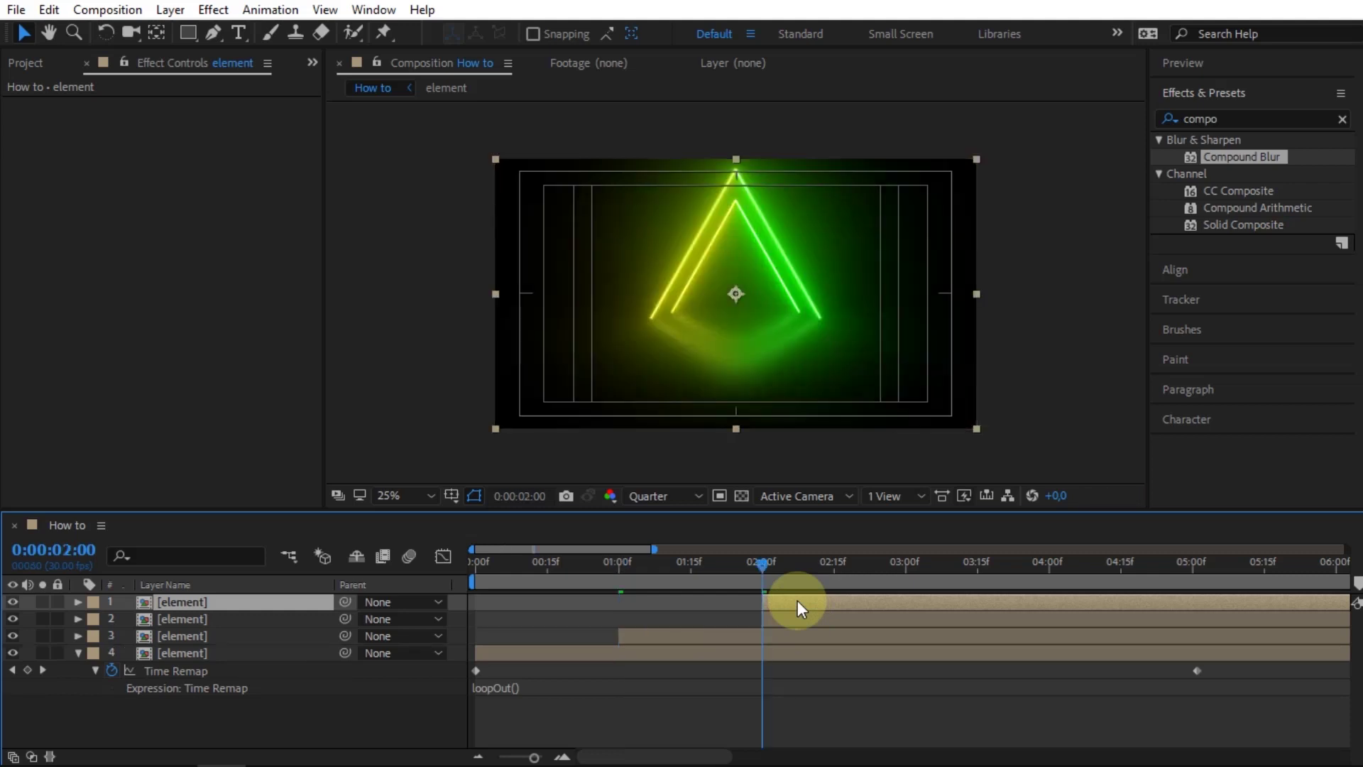
drag(798, 600, 931, 598)
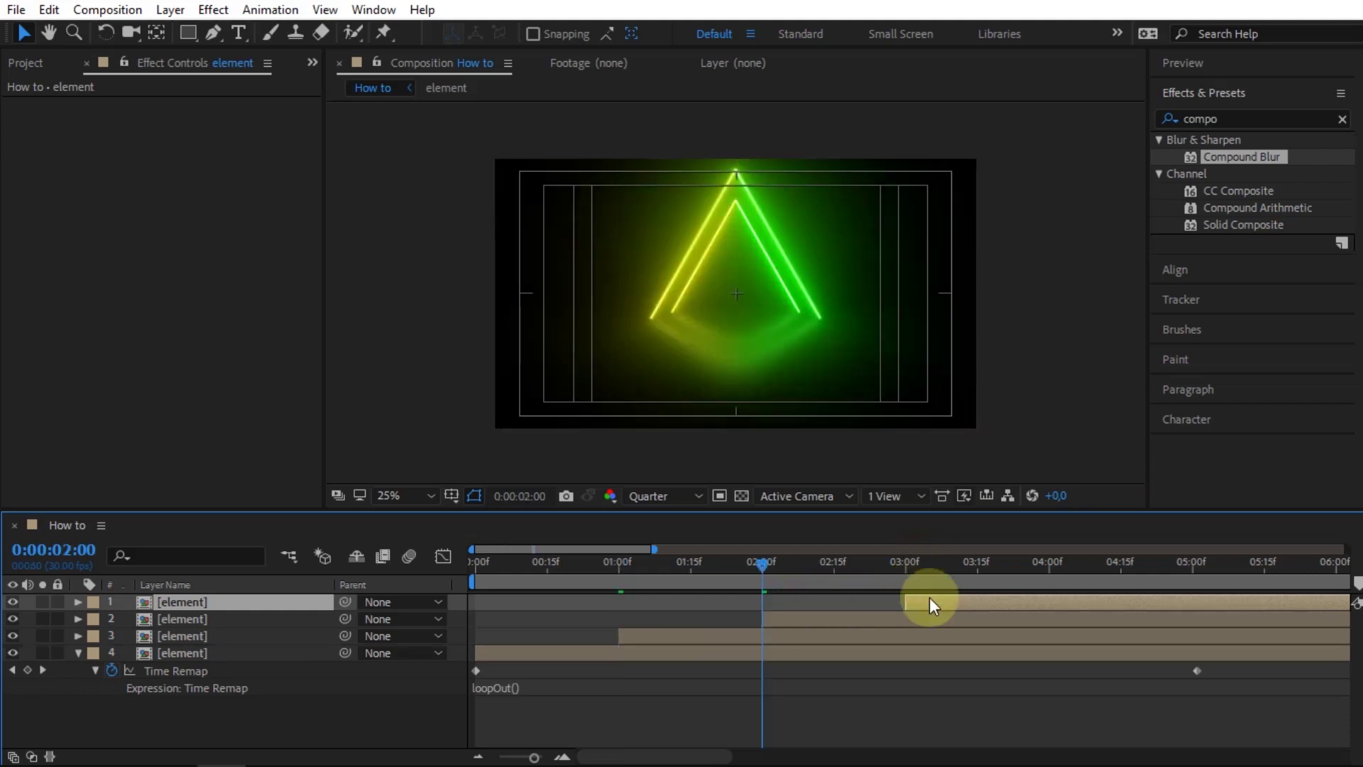
key(i)
Add two more element copies starting at 0:00:04:00 and 0:00:05:00, and check the staggered animation around six seconds
key(ctrl+d)
key(space)
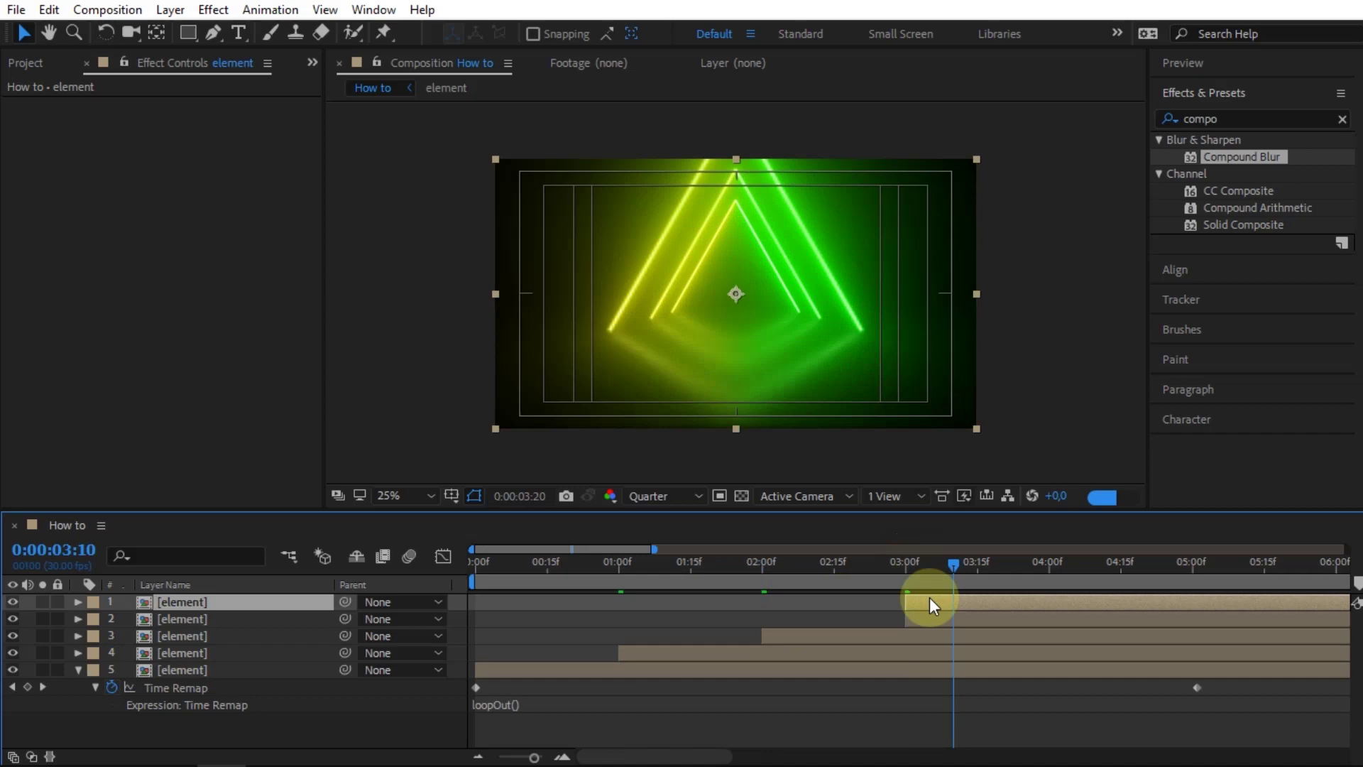
drag(942, 603, 1082, 605)
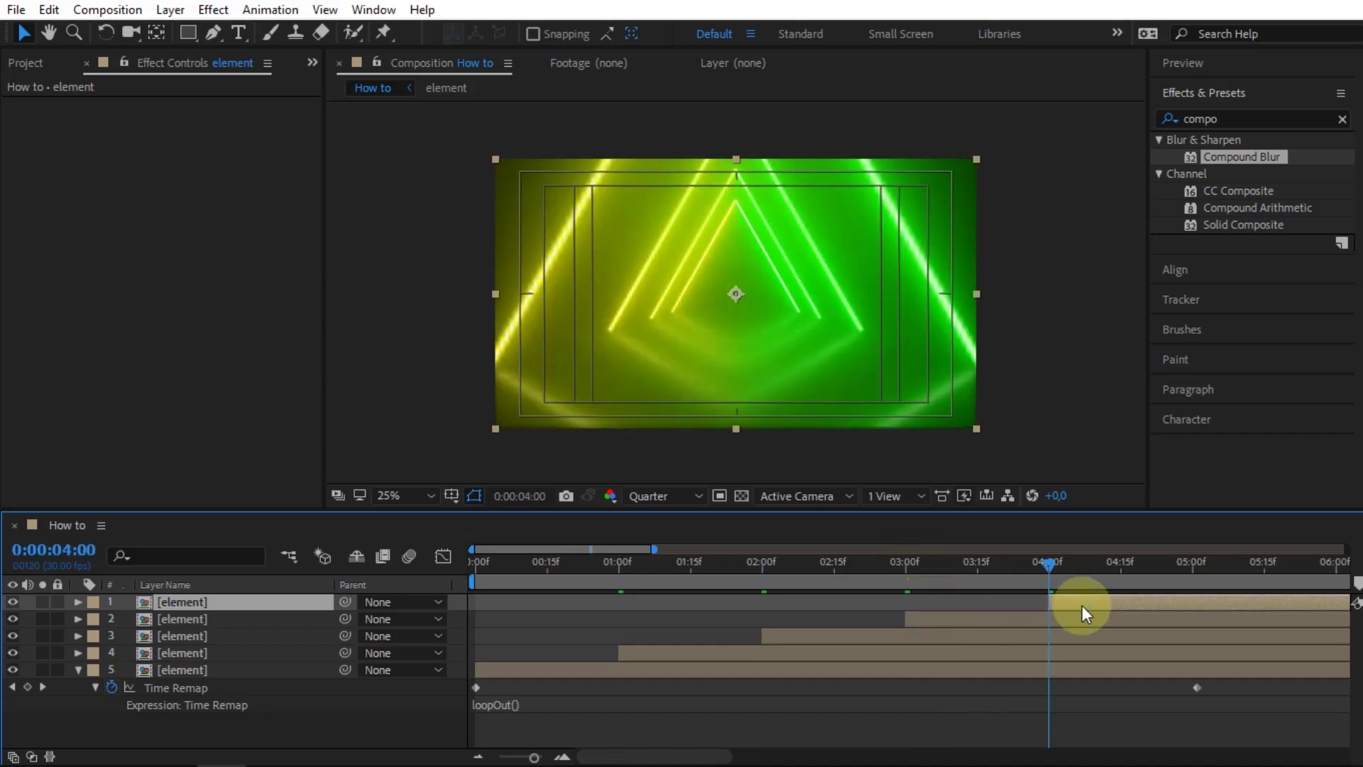
key(ctrl+d)
key(k)
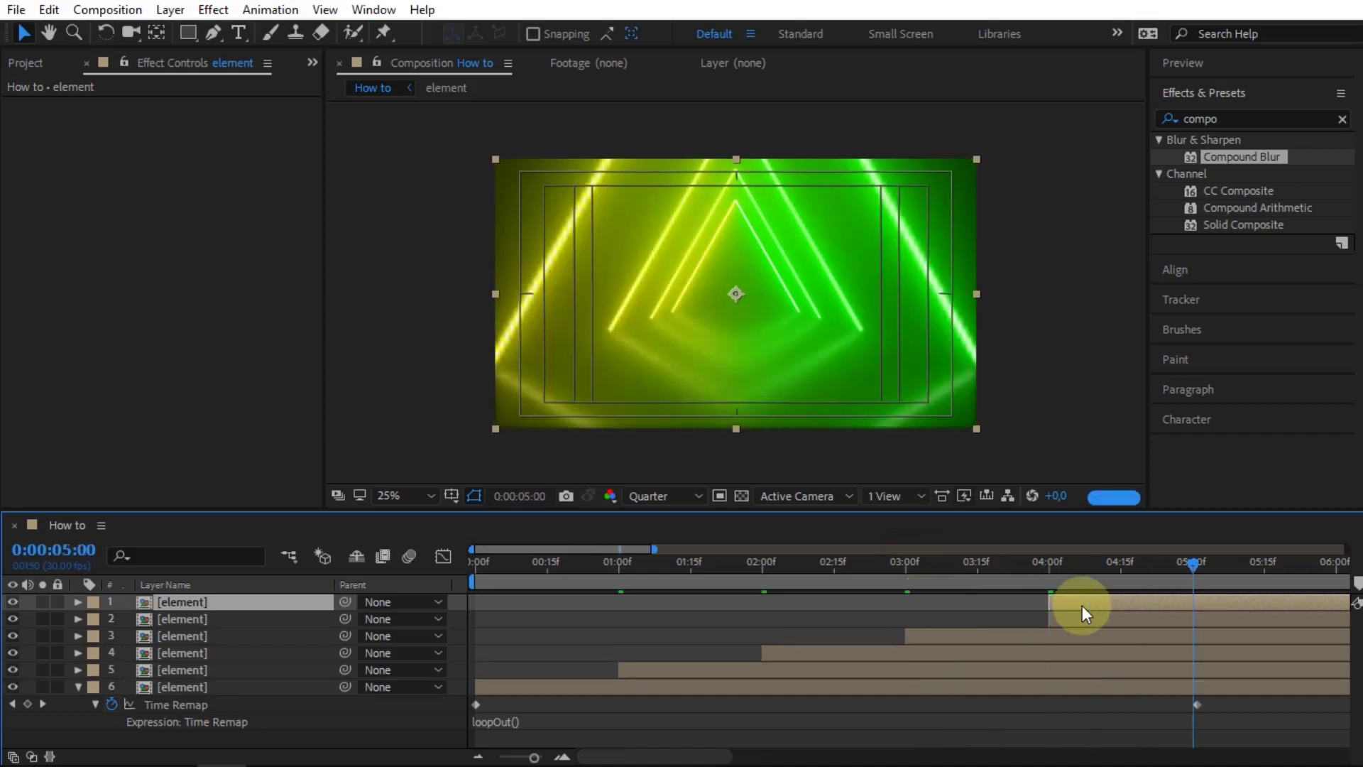
key(bracketleft)
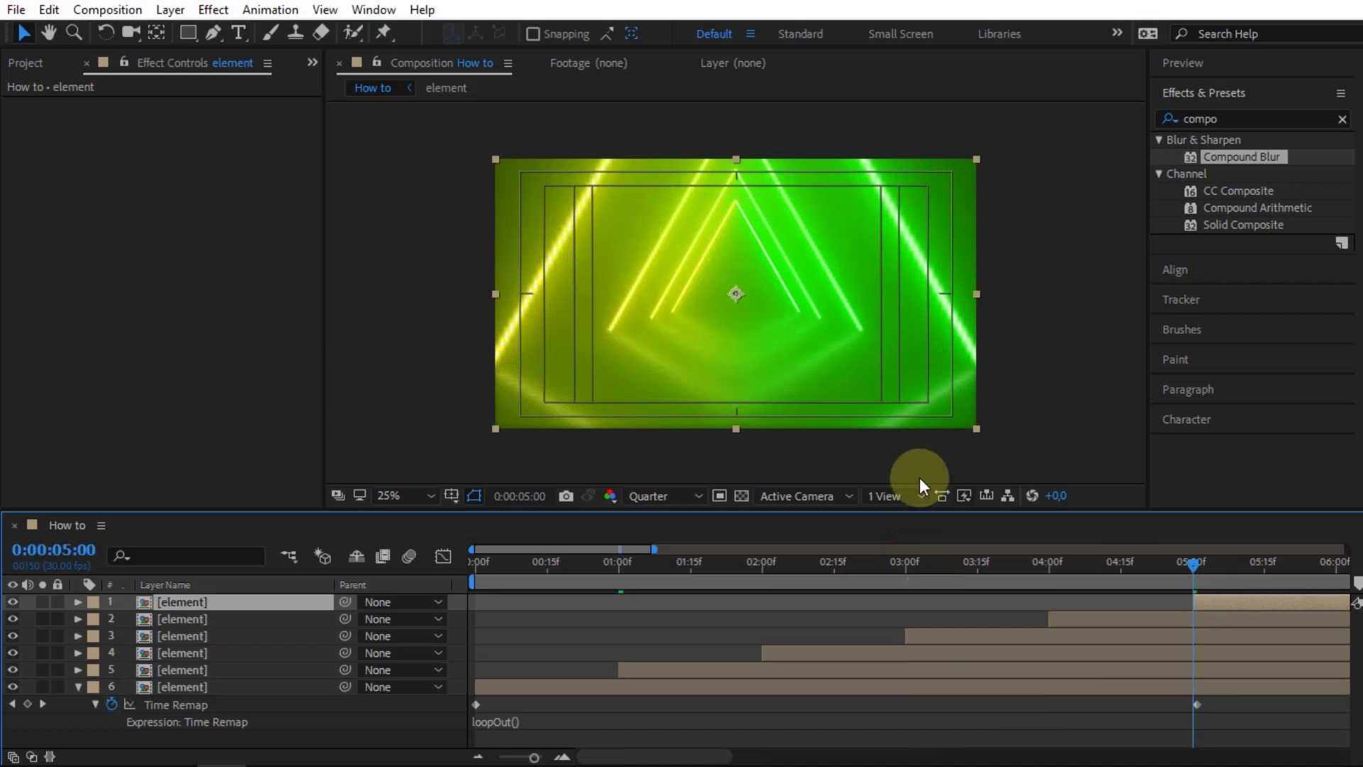
click(478, 757)
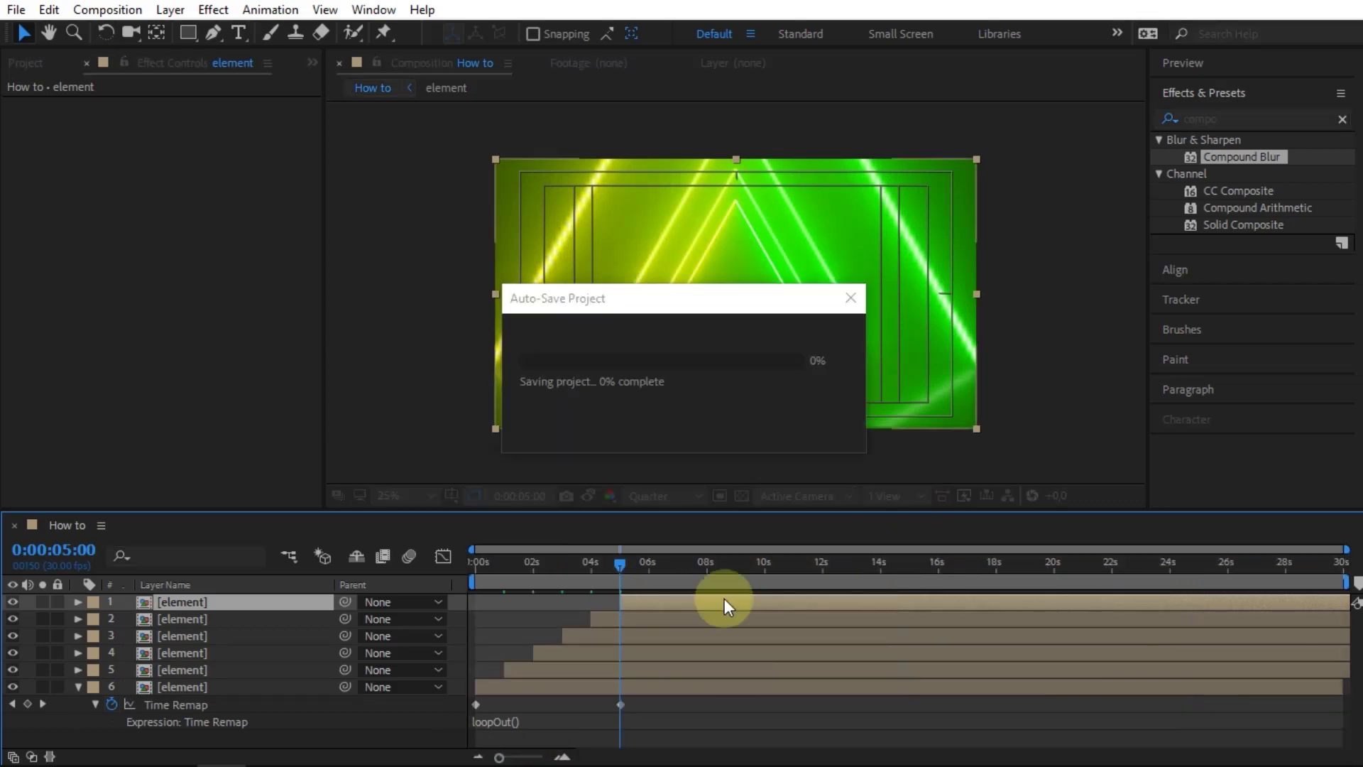
mouse_move(607, 564)
mouse_down()
mouse_move(569, 556)
mouse_move(591, 556)
mouse_up()
click(650, 563)
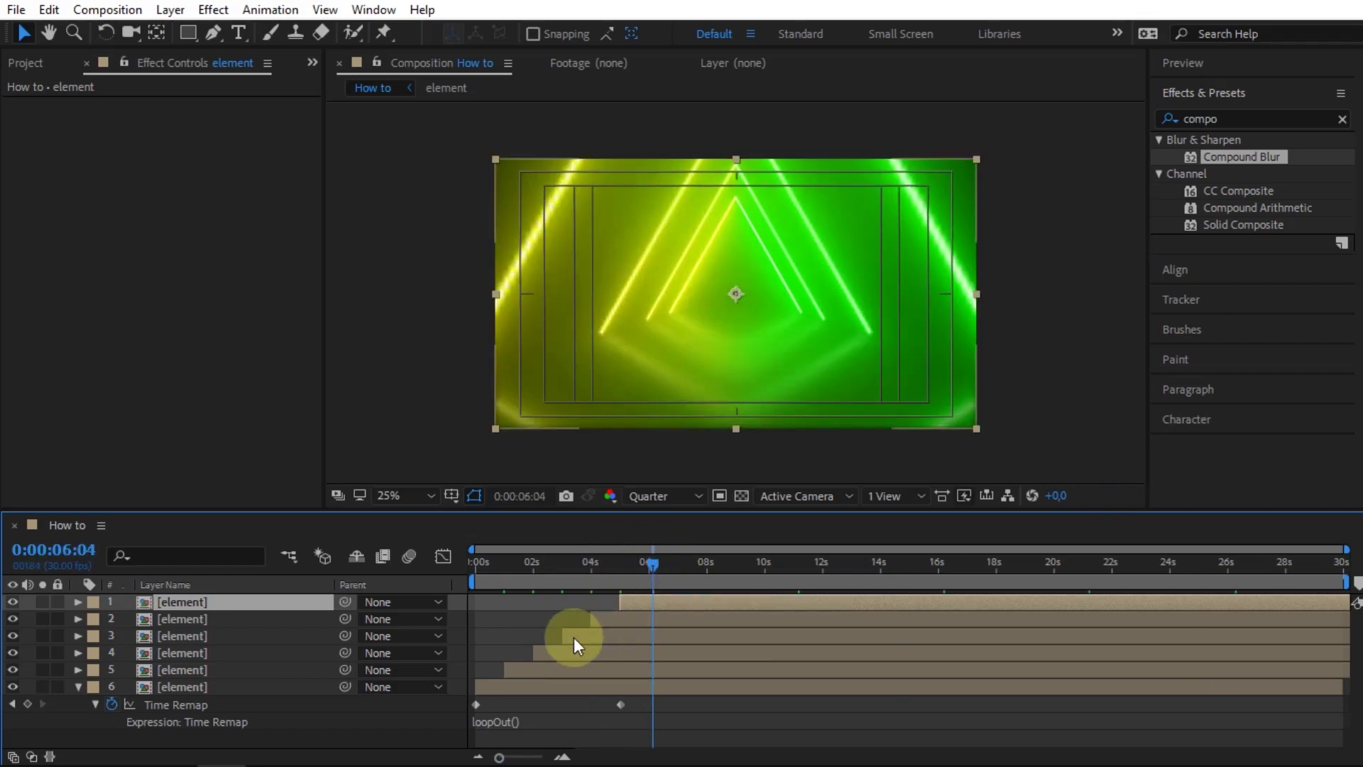
Create a black solid named Background and place it beneath all the element layers
click(77, 687)
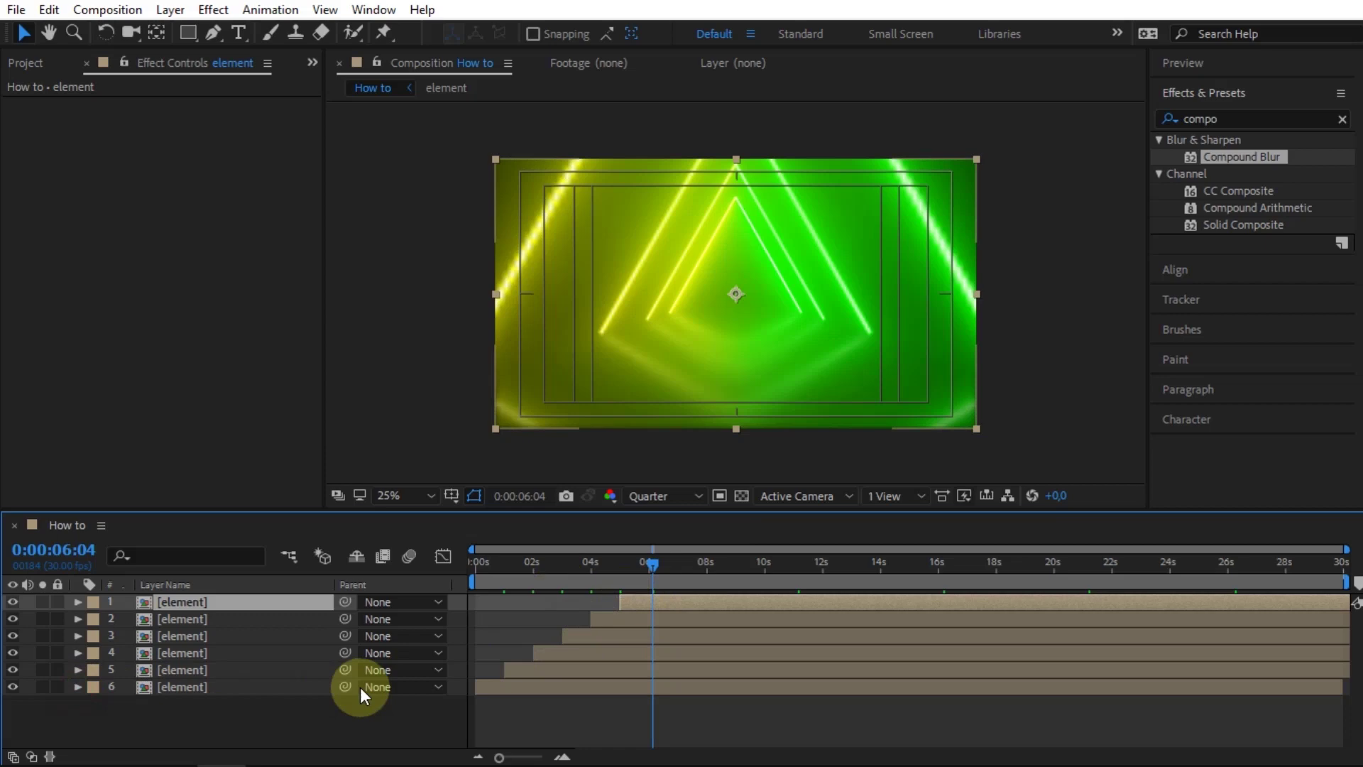
right_click(423, 726)
mouse_move(594, 516)
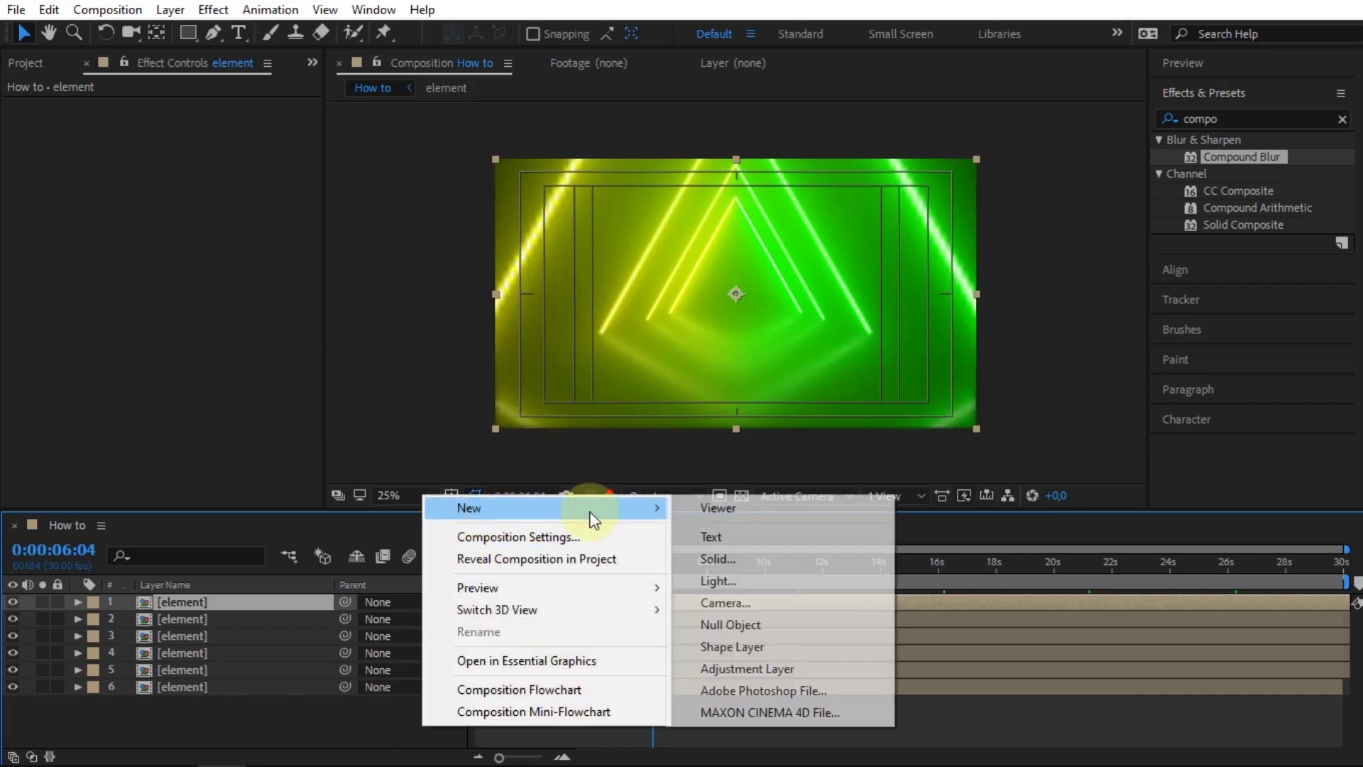
click(719, 559)
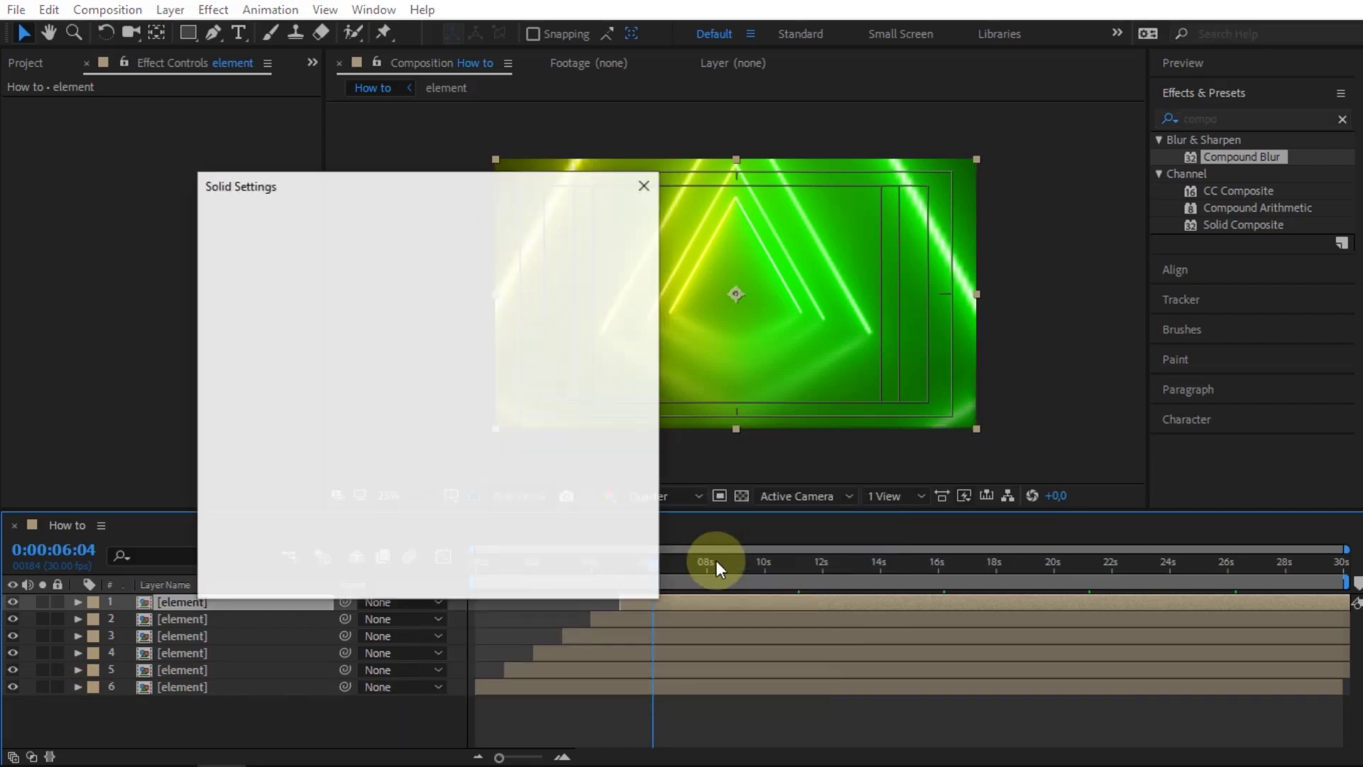
text(Background)
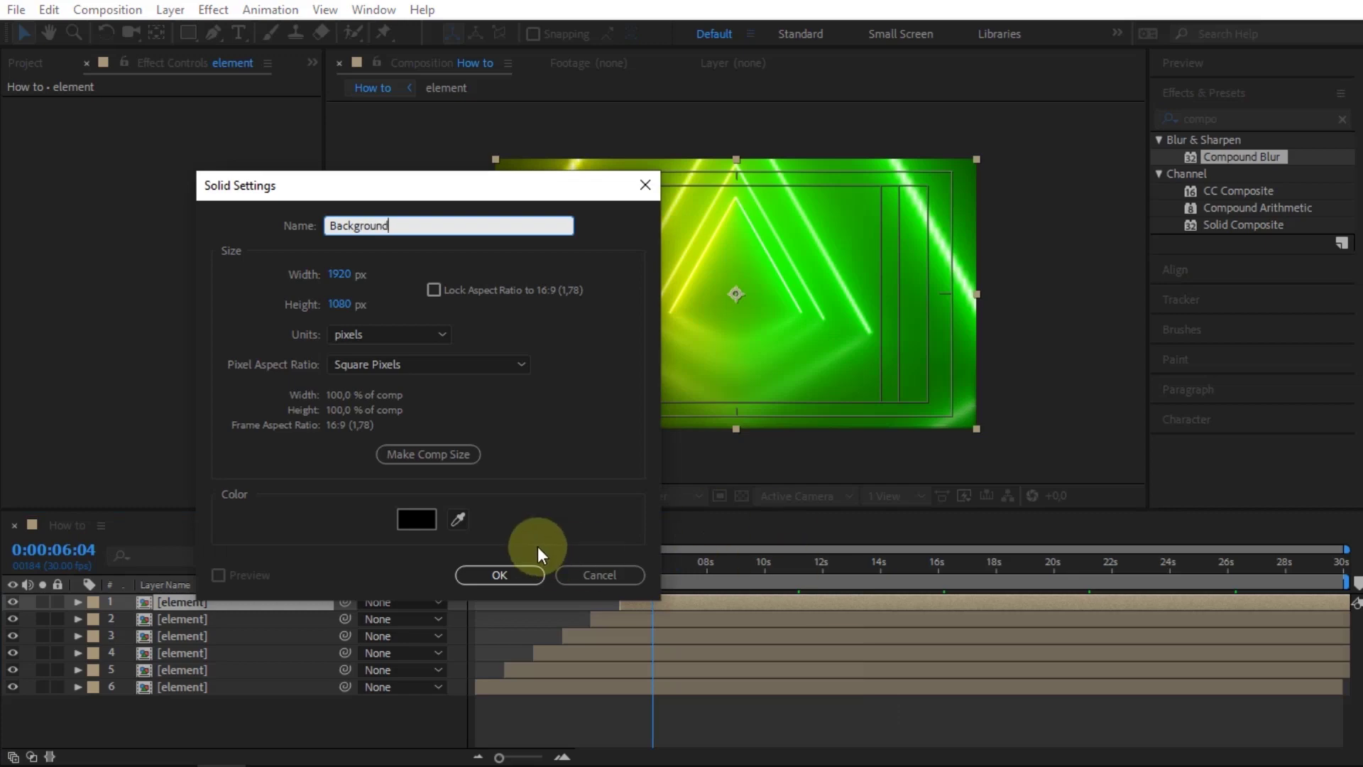
click(500, 574)
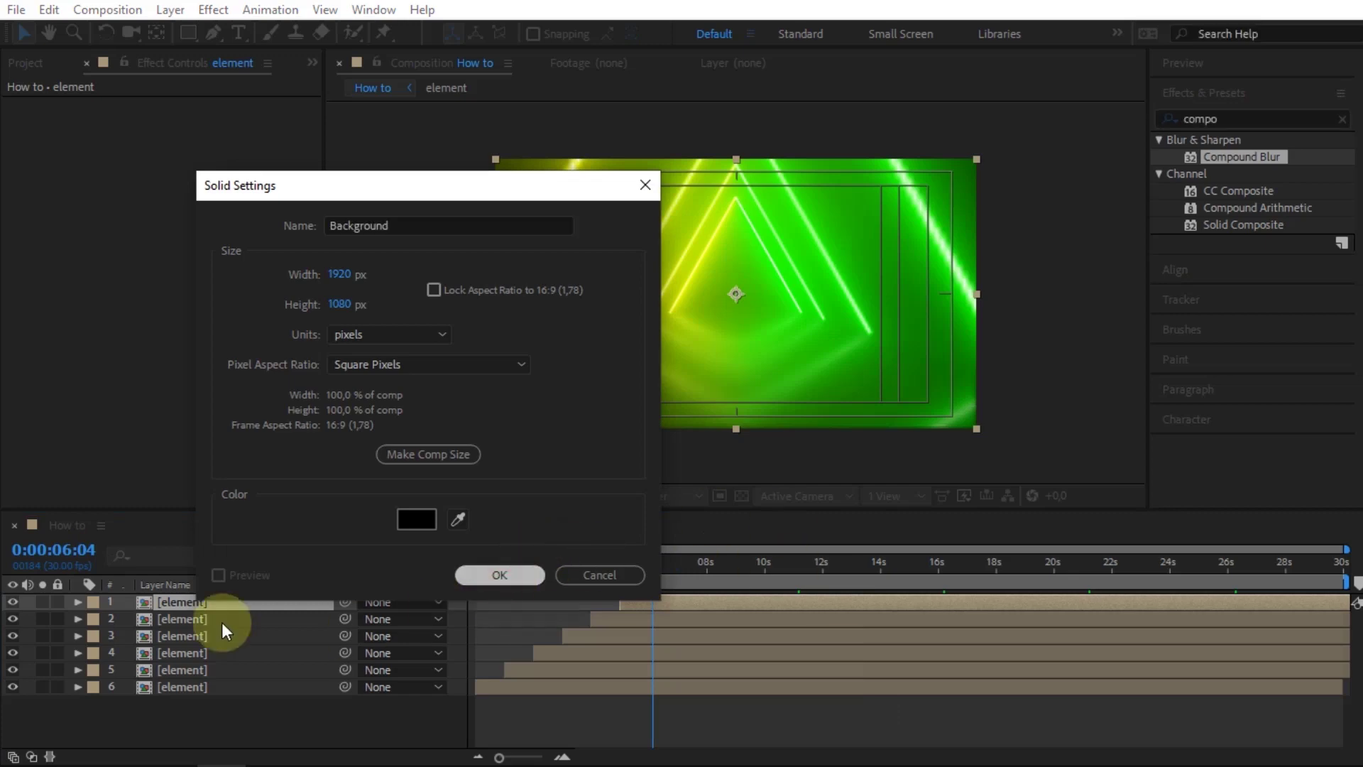
drag(190, 603, 189, 710)
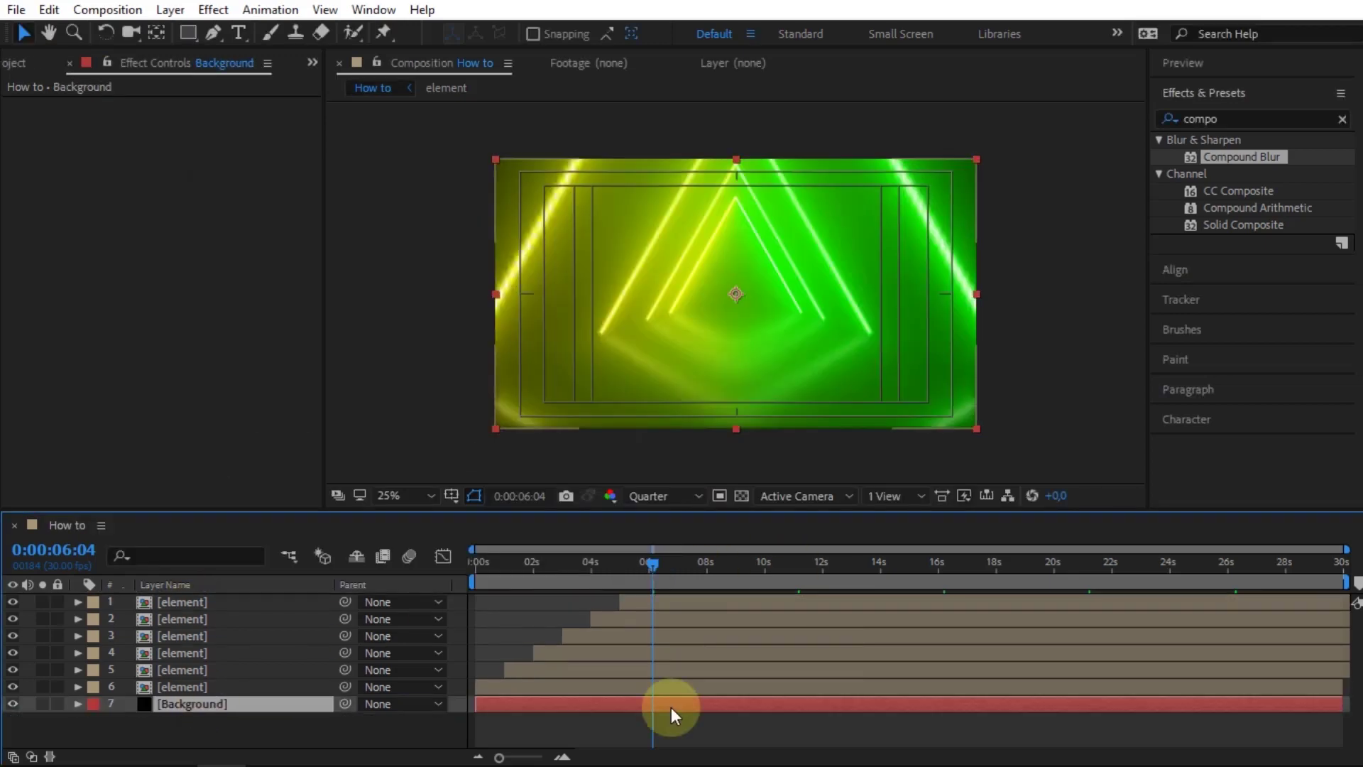
Apply the Gradient Ramp effect to the Background layer
click(1246, 117)
text(gradien)
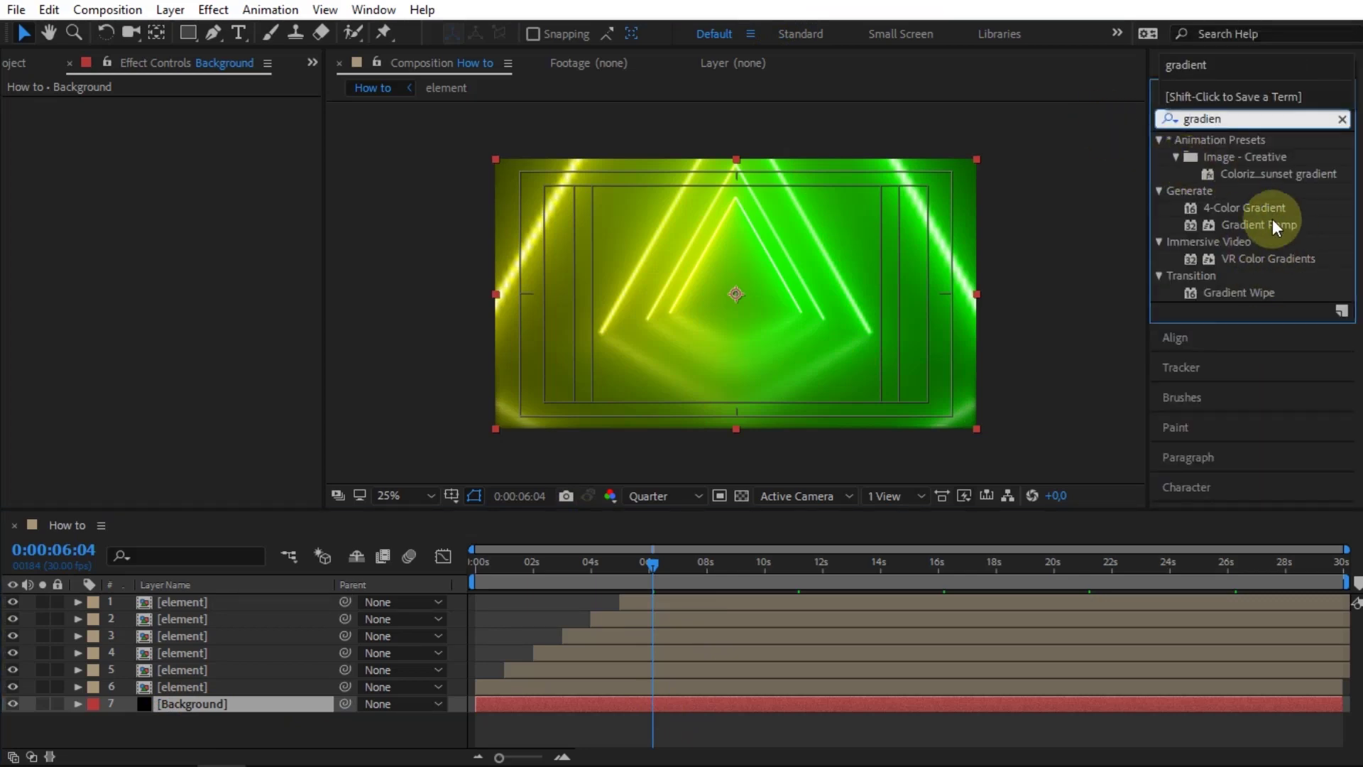
drag(1244, 223, 731, 709)
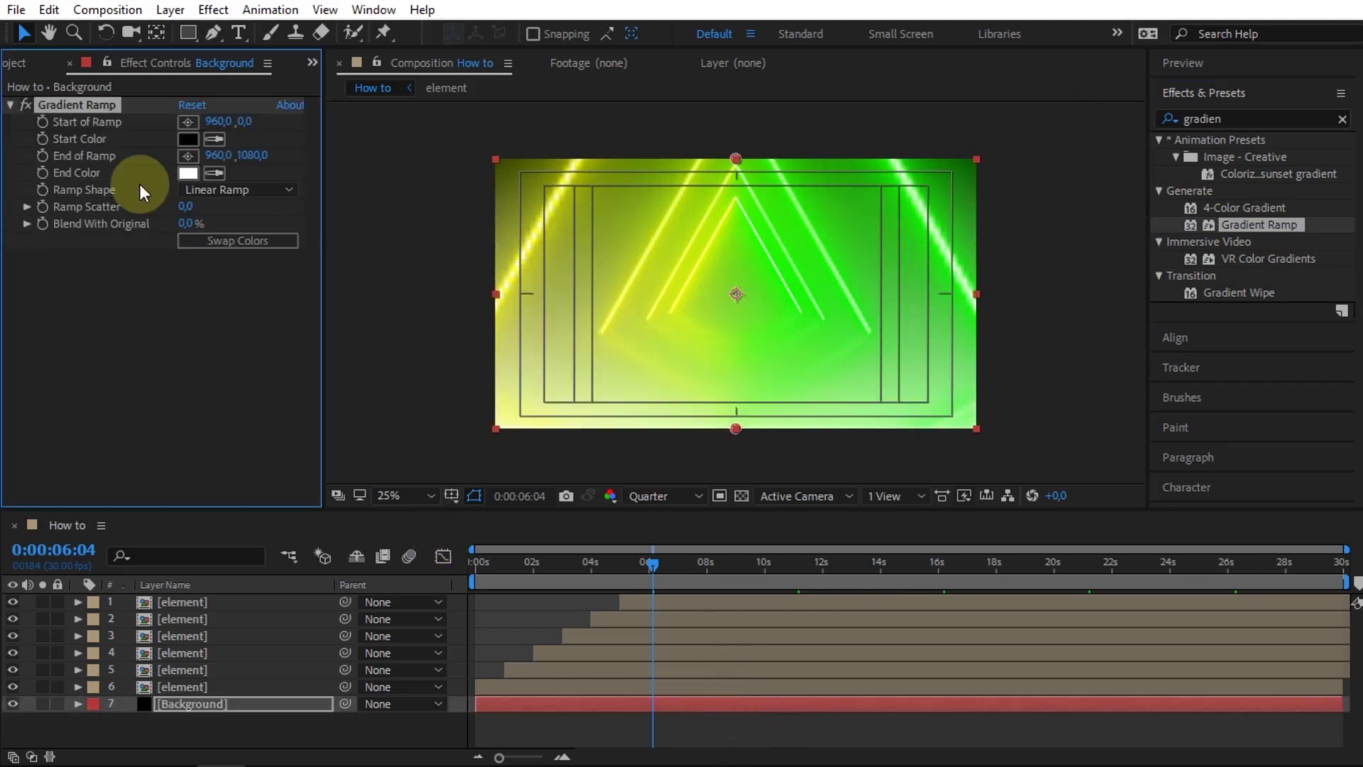
Set the Gradient Ramp's start to the middle of the frame's left edge (0, 544) and its end to the right edge (1920, 540)
click(186, 121)
click(496, 294)
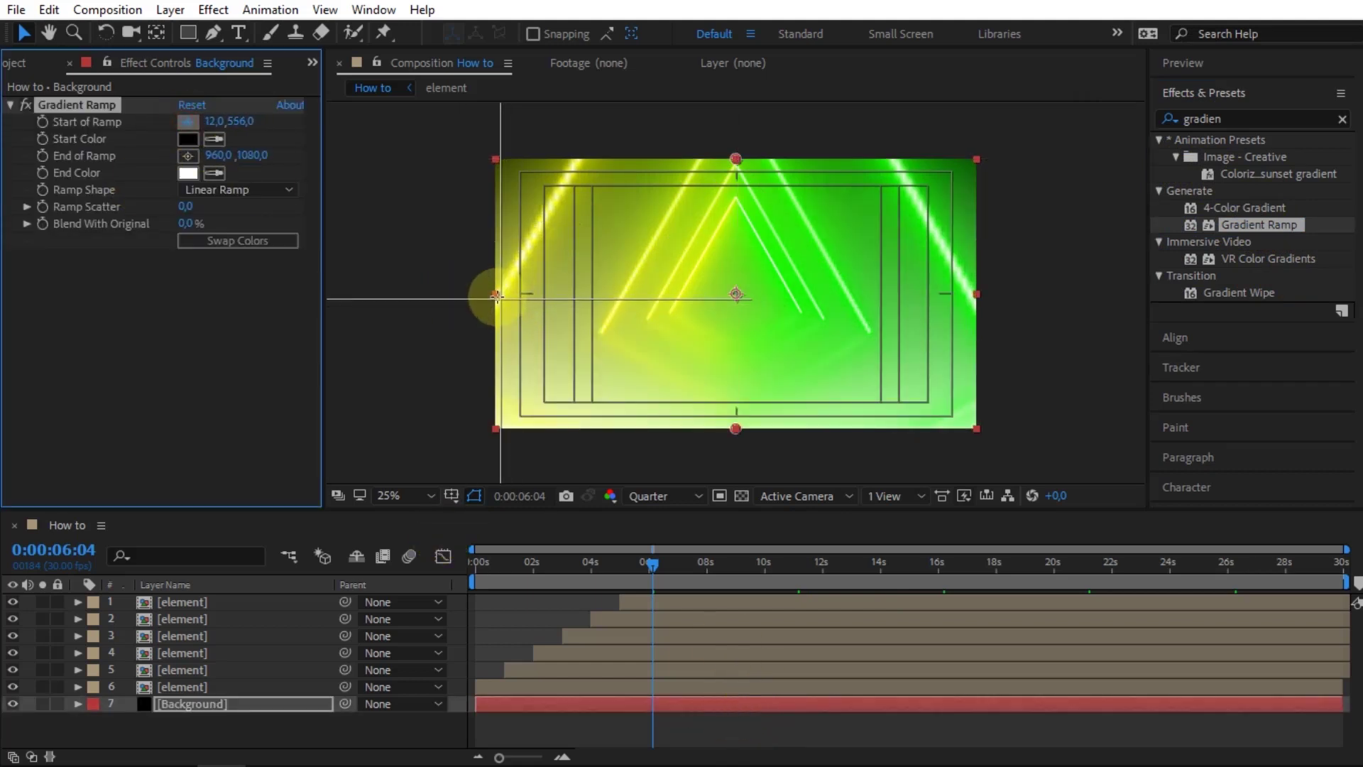
drag(495, 293, 495, 294)
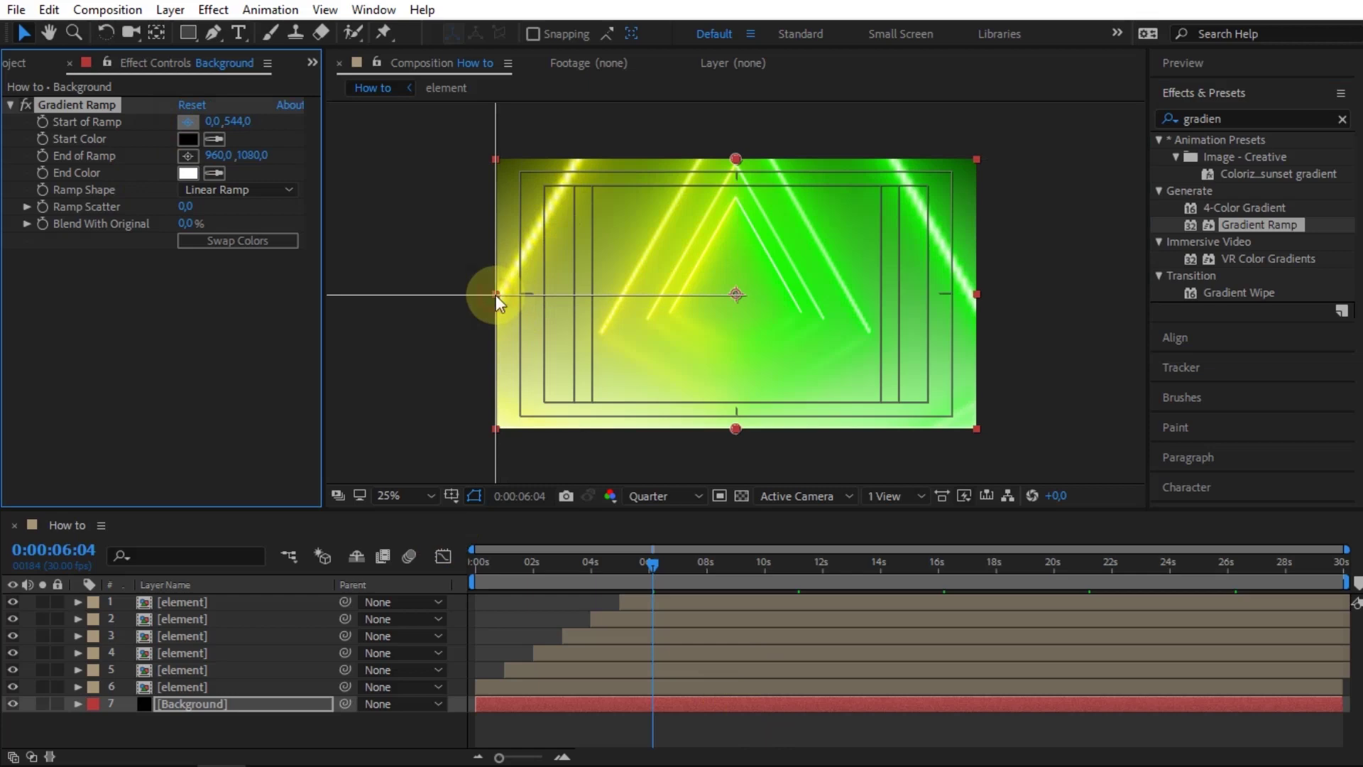
click(189, 156)
click(881, 269)
drag(882, 269, 977, 292)
Set the Gradient Ramp's start color to dark yellow and its end color to dark green
click(187, 137)
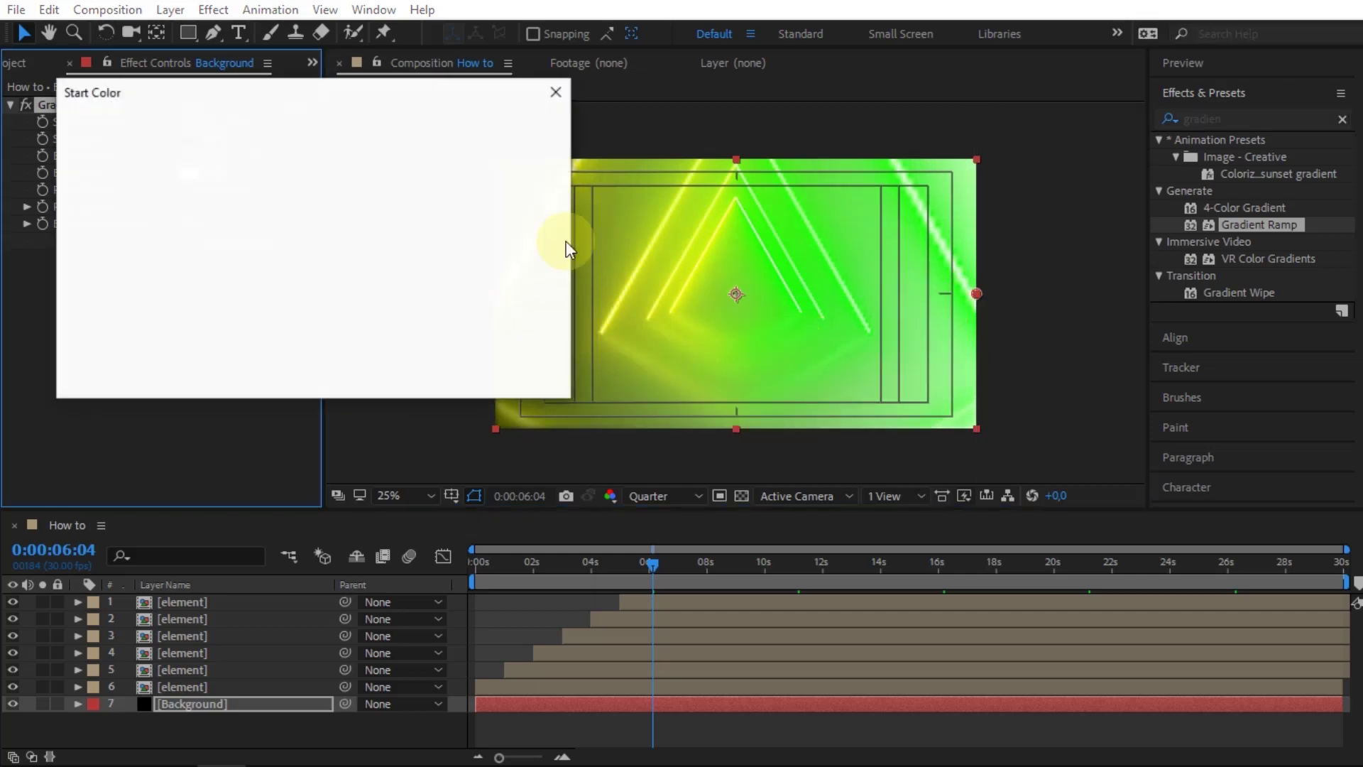
drag(346, 300, 352, 329)
drag(326, 273, 328, 343)
click(500, 132)
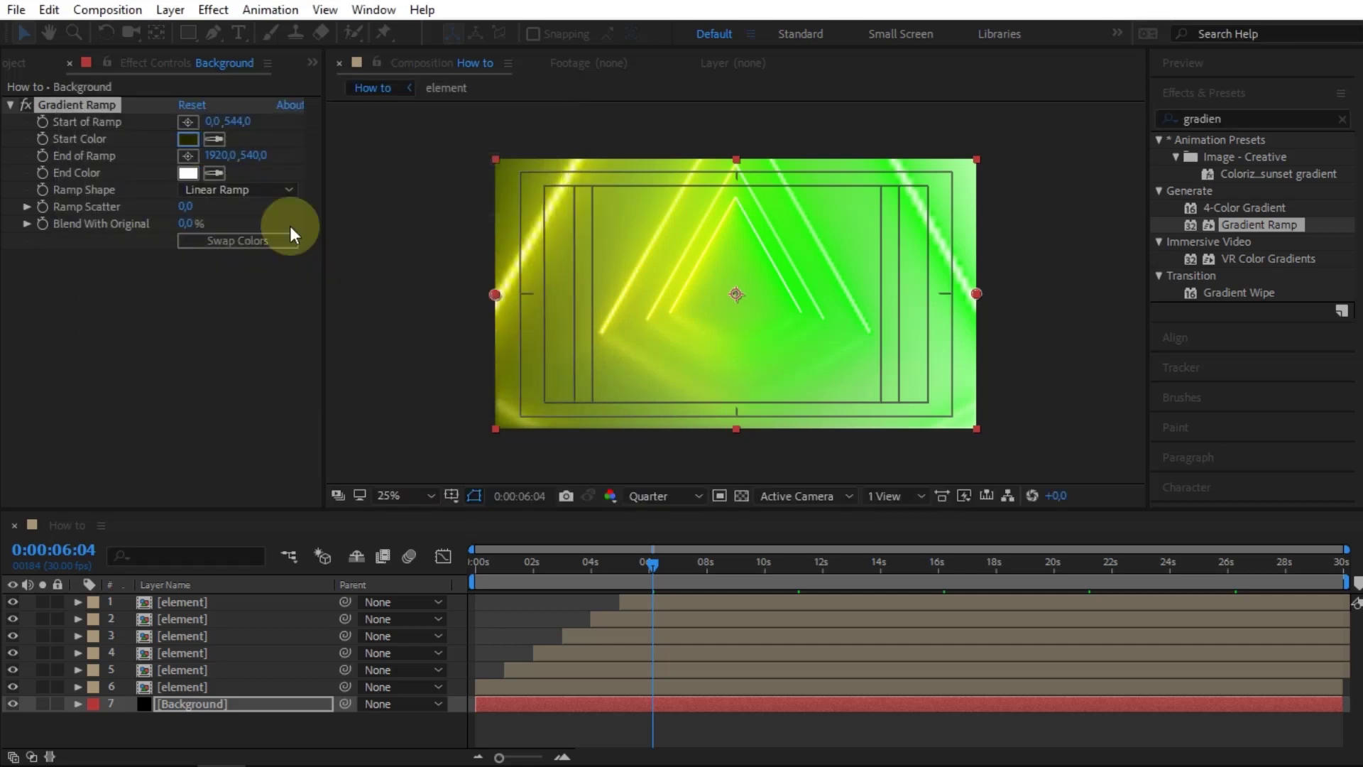
click(187, 173)
click(353, 335)
drag(328, 312, 333, 341)
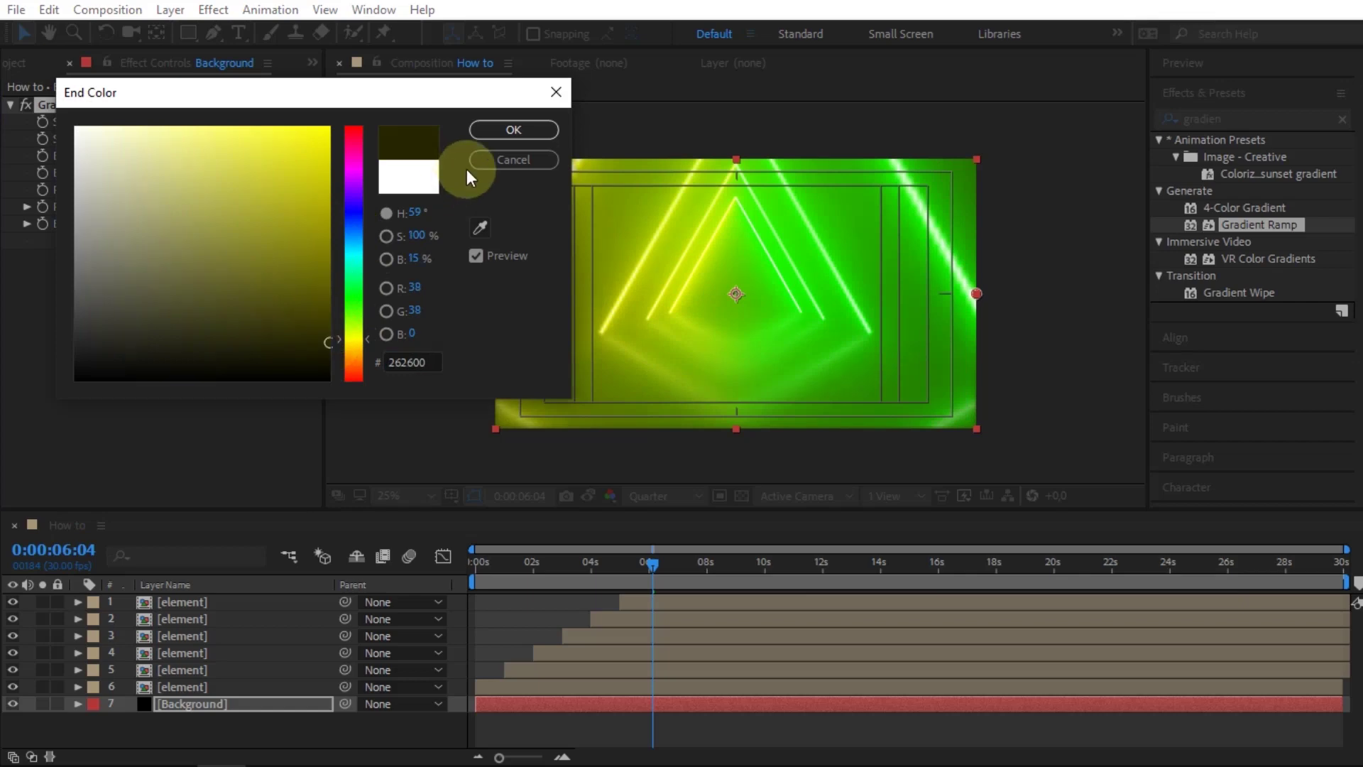
click(513, 129)
Create an adjustment layer and place it above all the element layers
right_click(499, 725)
mouse_move(668, 504)
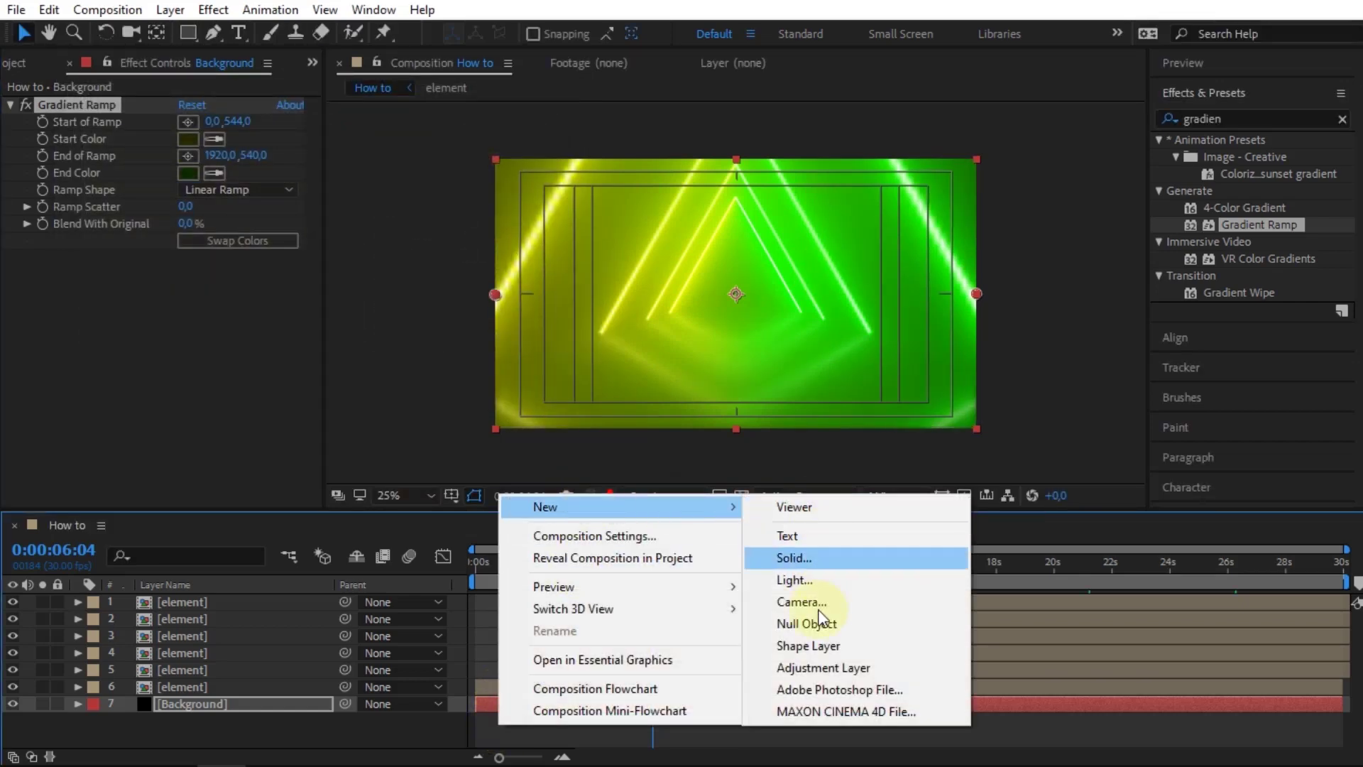
click(818, 671)
drag(201, 703, 195, 600)
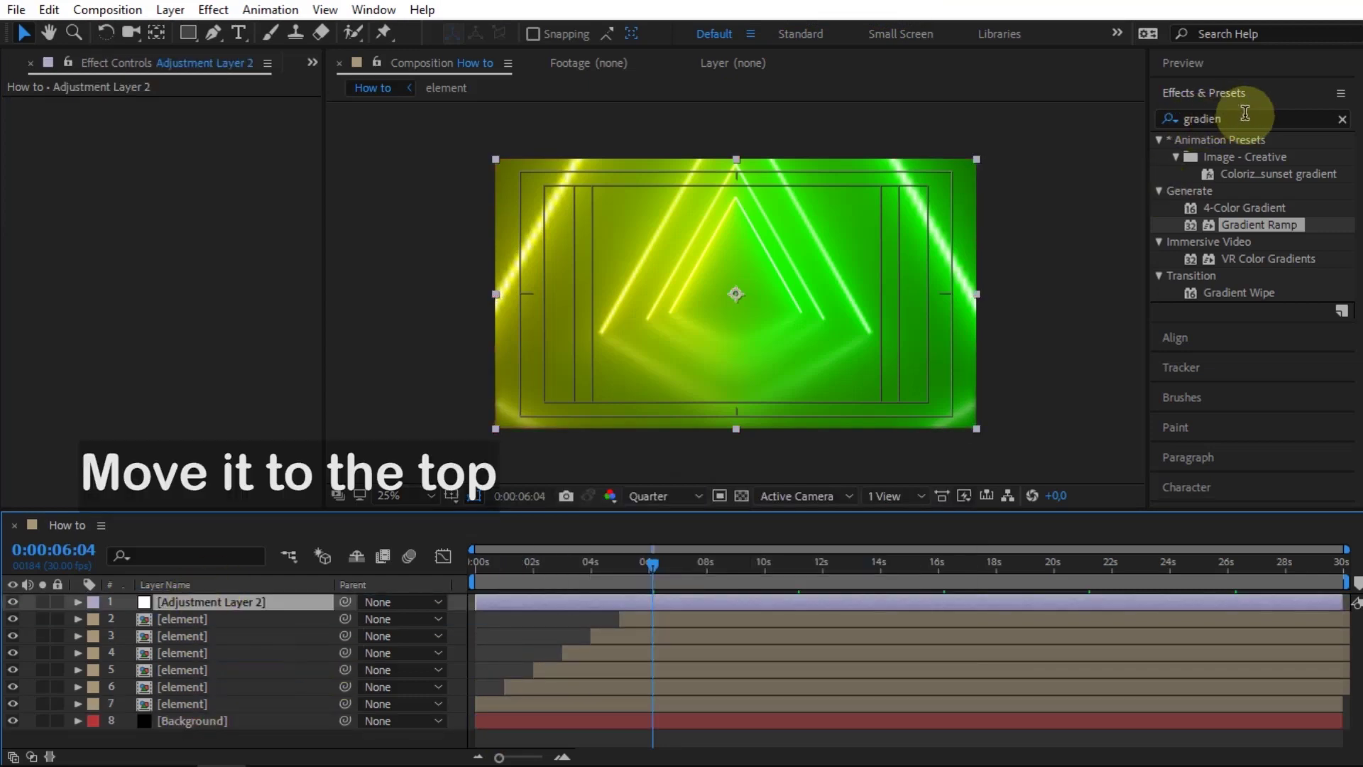
Apply the Noise effect to the adjustment layer with a 4% amount and color noise turned off
click(1153, 116)
text(noise)
drag(1224, 223, 500, 598)
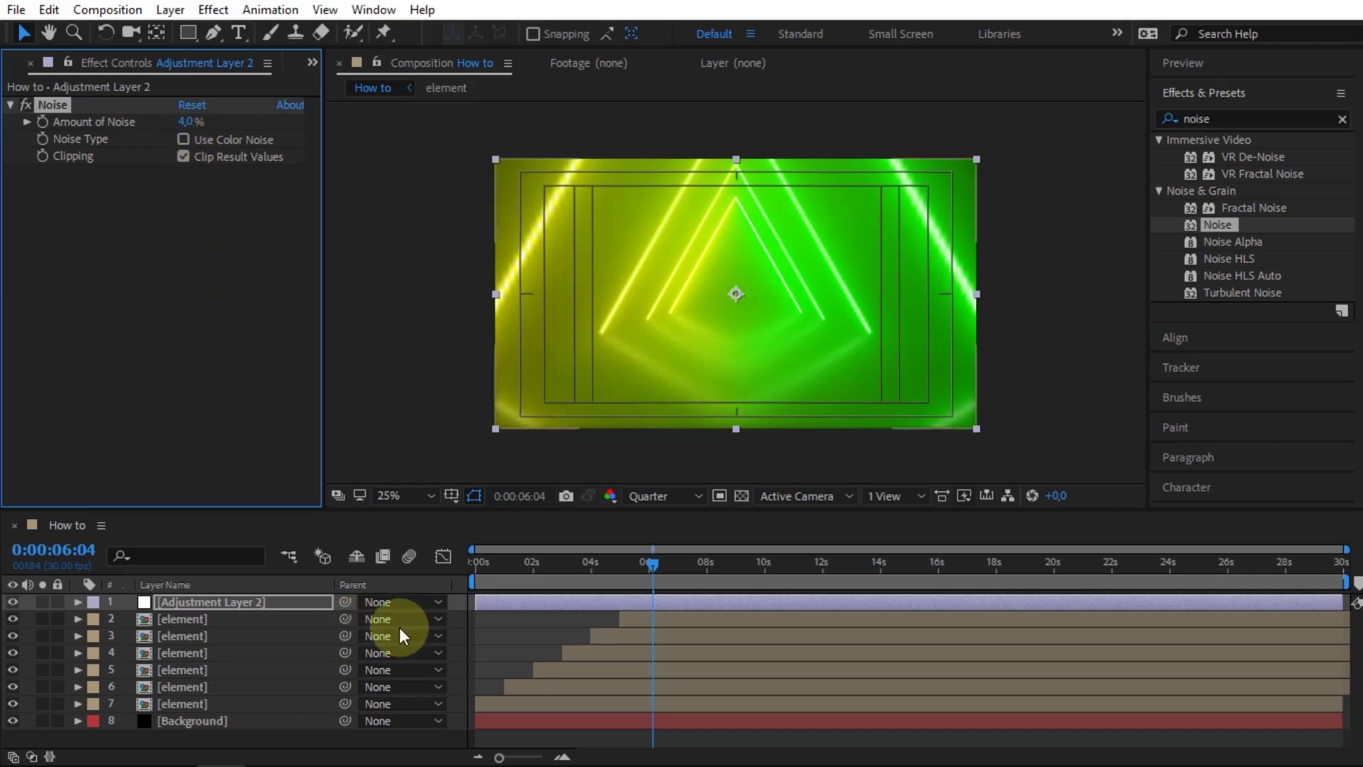
Set the blending mode of all six element layers to Lighten
click(177, 622)
shift+click(199, 709)
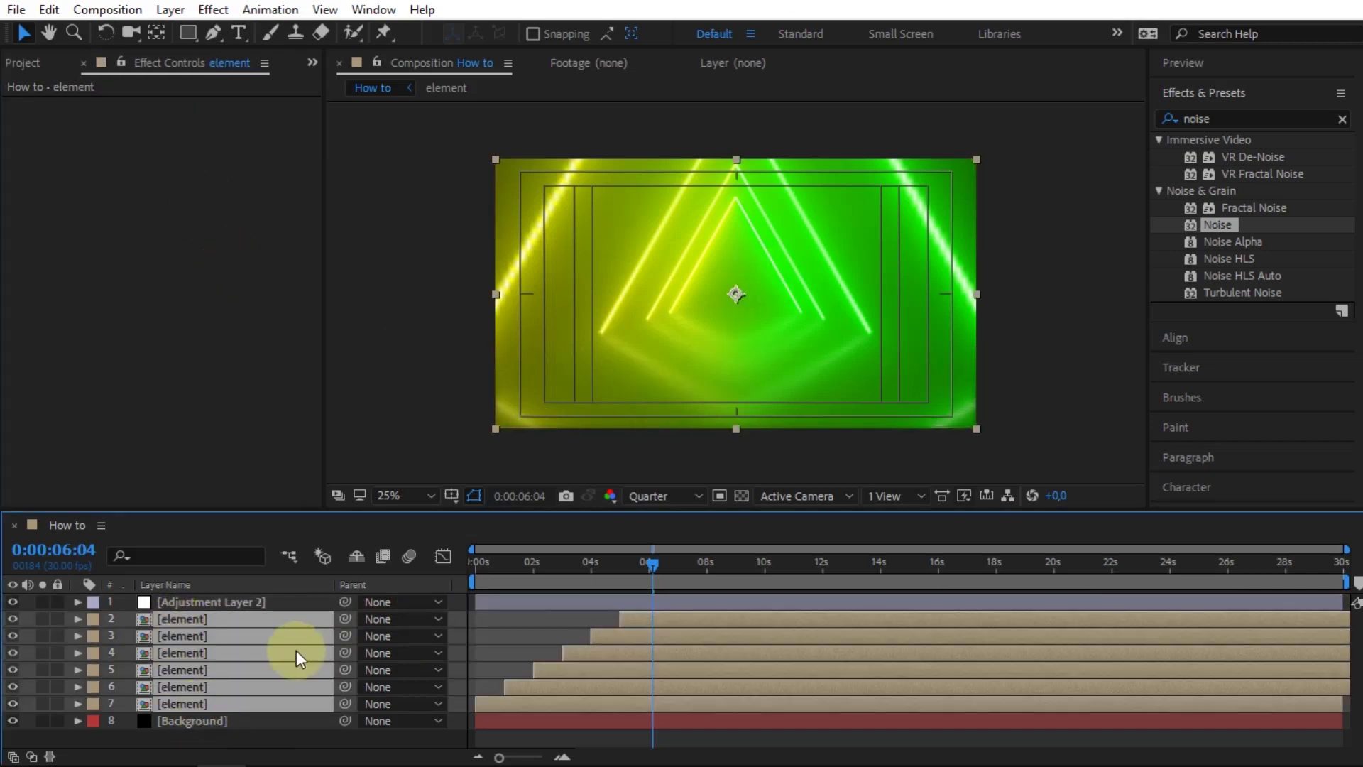
click(12, 755)
click(32, 756)
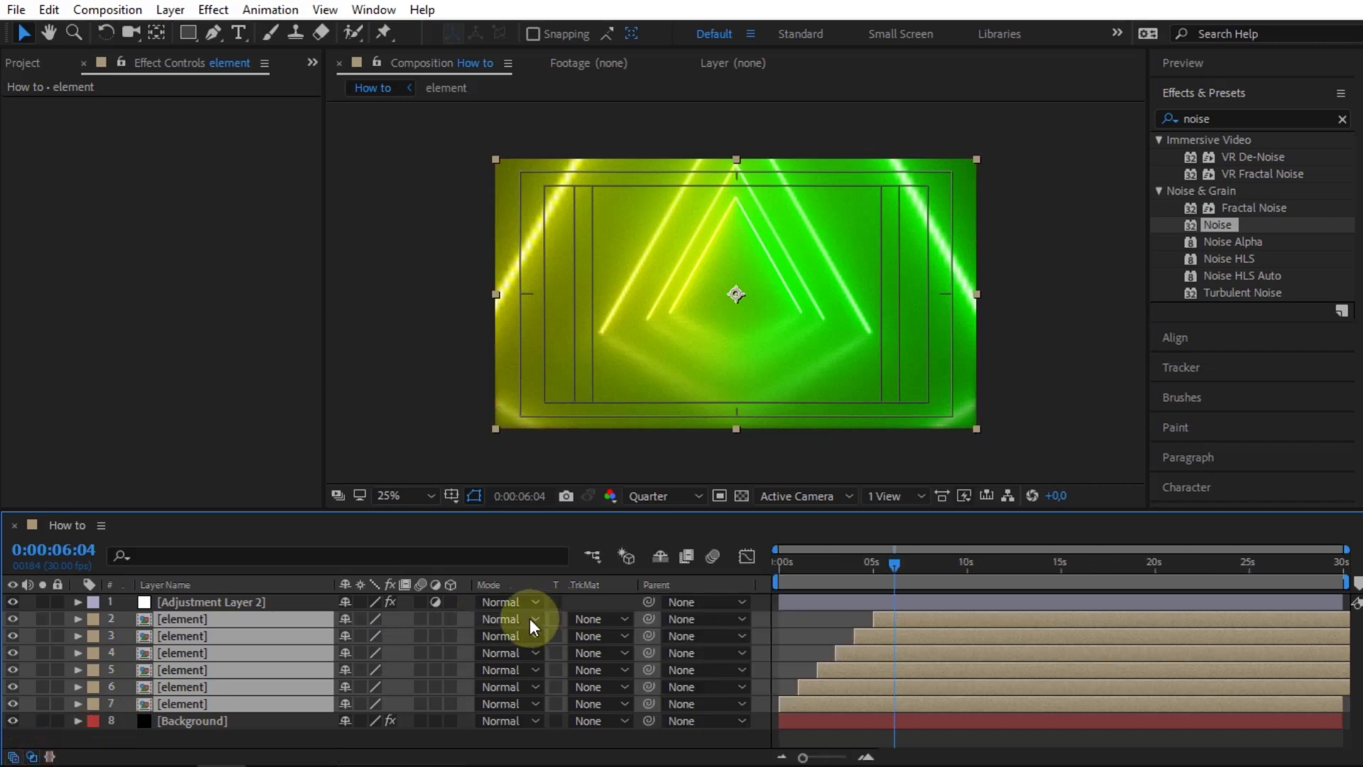
click(531, 619)
click(572, 349)
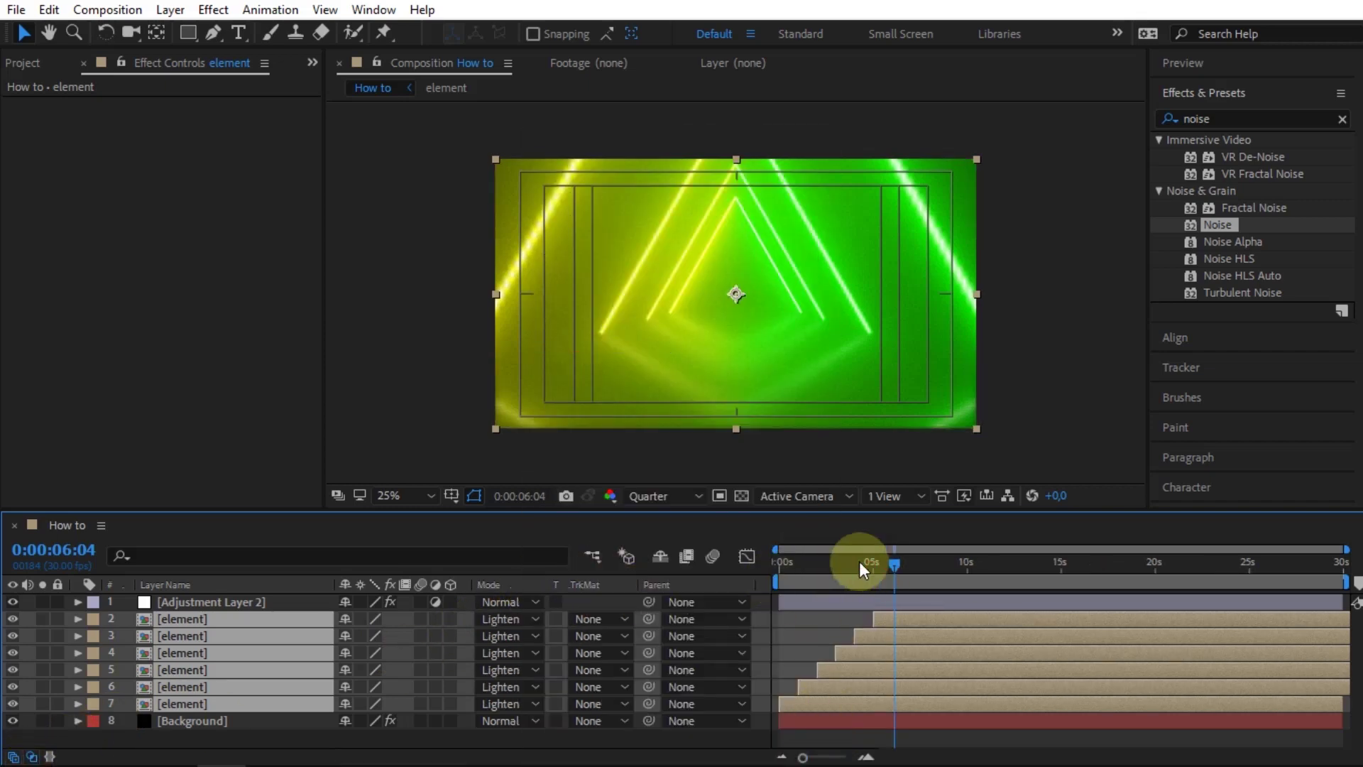
Move the current time to 0:00:05:00, where the topmost element layer starts
click(907, 560)
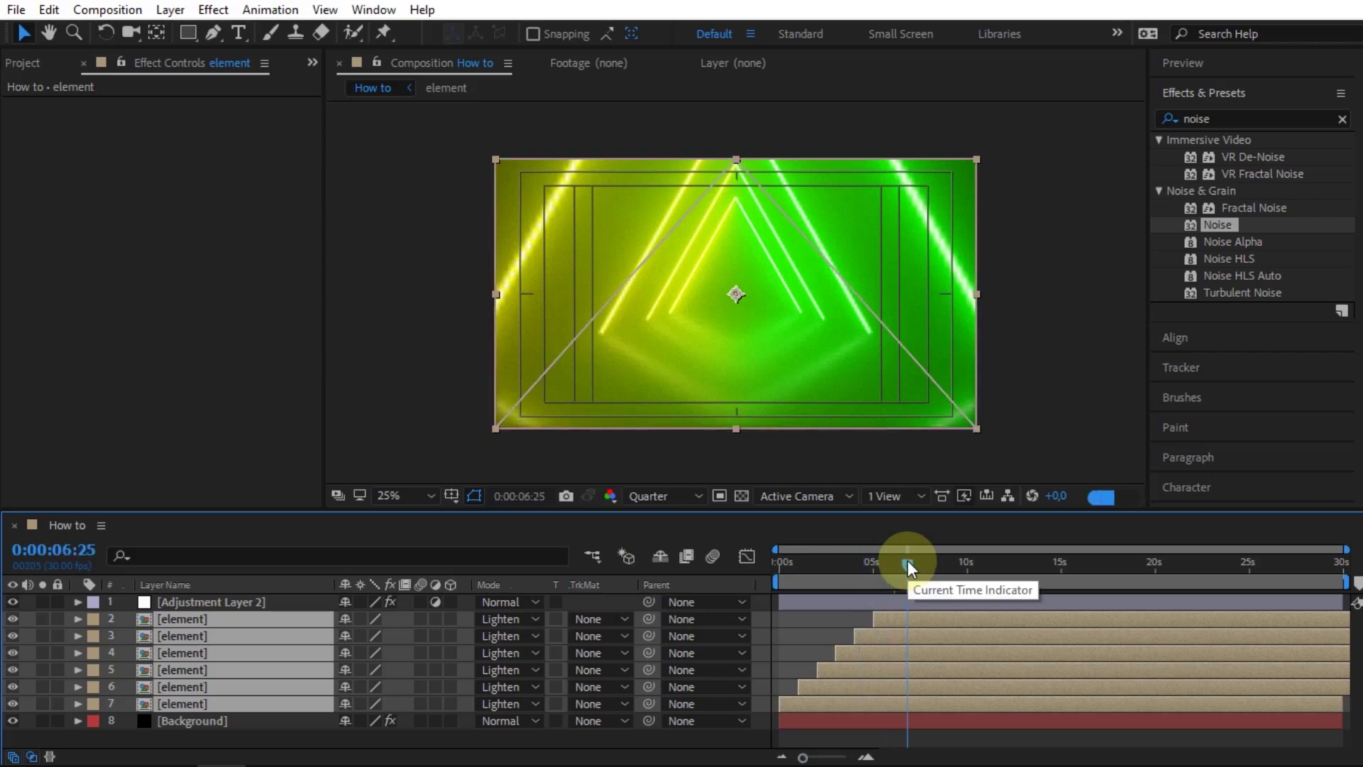
click(872, 564)
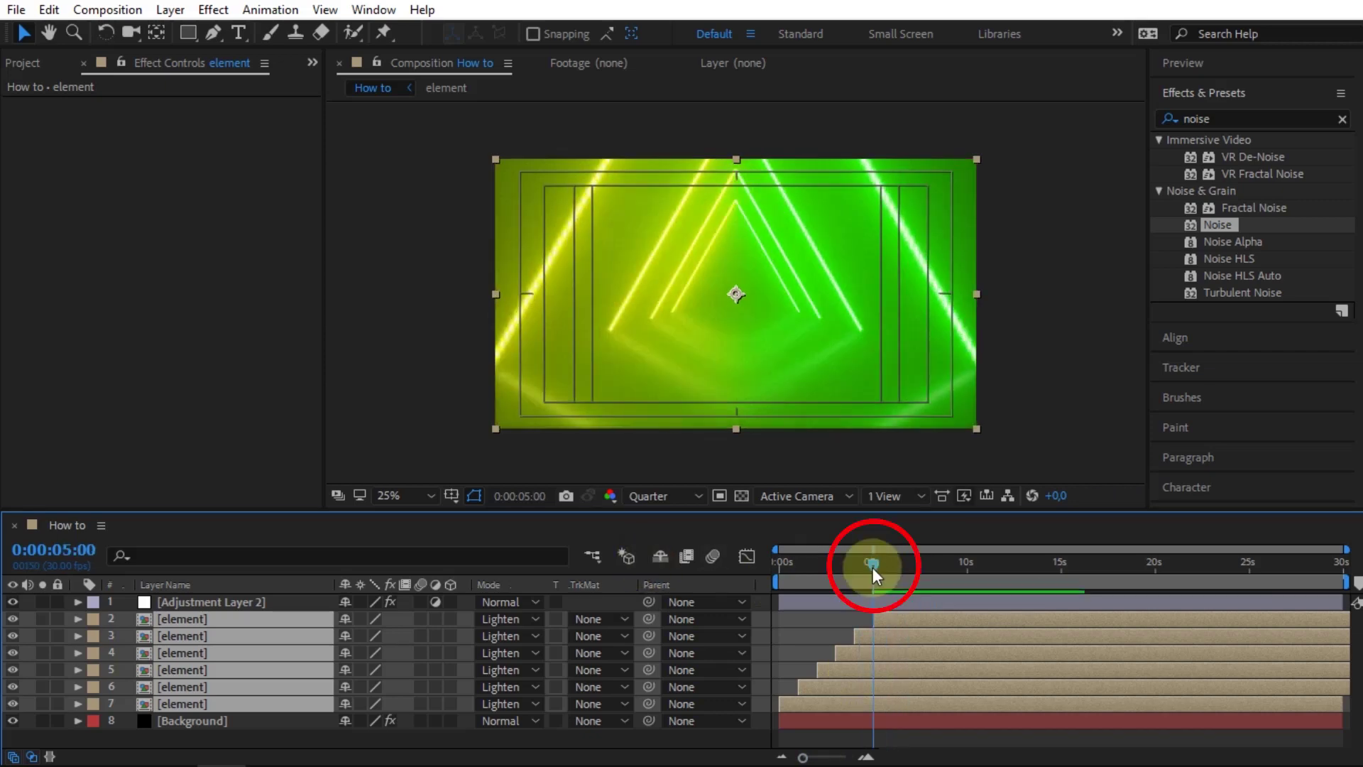